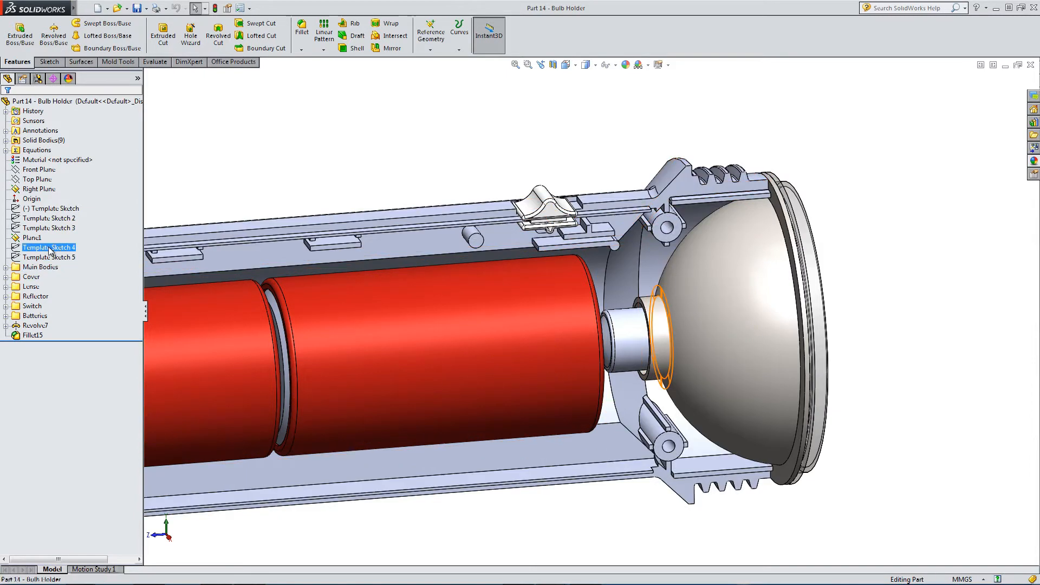
Examine Template Sketch and Template Sketch 2 against the area around the bulb and reflector
{"action": "scroll", "coordinate": [650, 327], "scroll_direction": "down", "scroll_amount": 5}
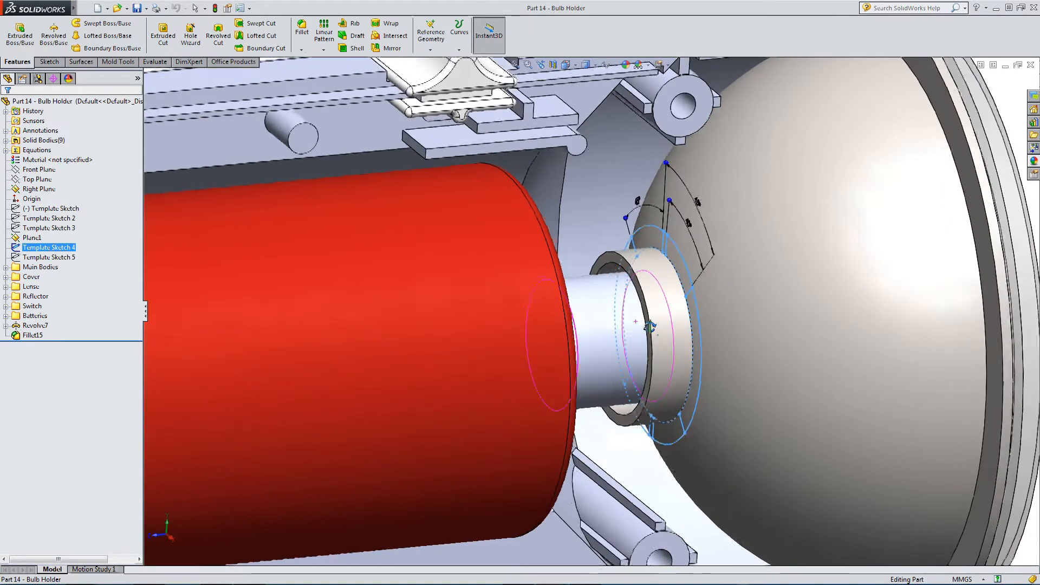
{"action": "middle_click_drag", "start_coordinate": [650, 327], "coordinate": [631, 324]}
{"action": "scroll", "coordinate": [602, 351], "scroll_direction": "up", "scroll_amount": 1}
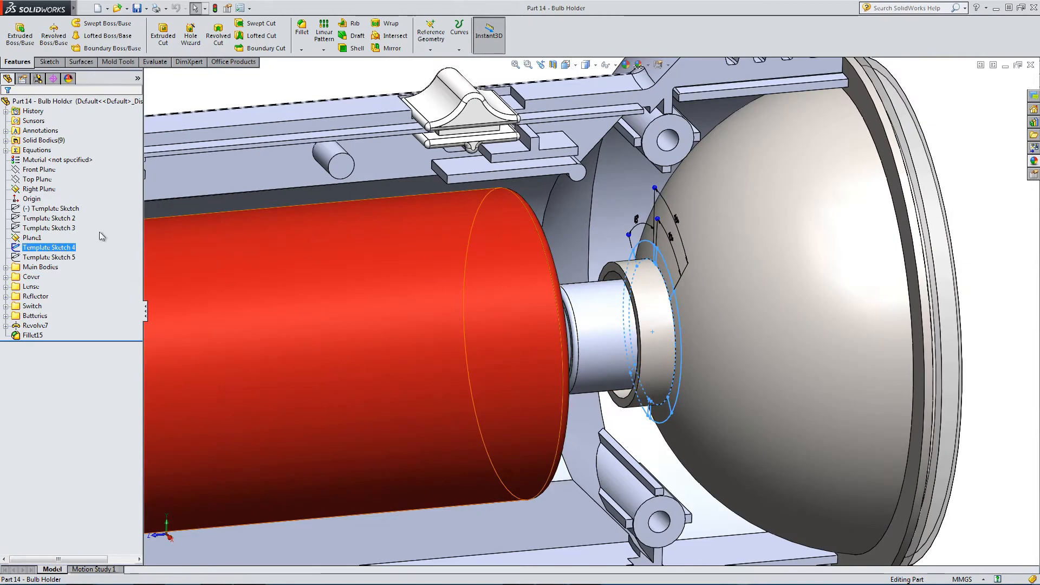
{"action": "left_click", "coordinate": [64, 209]}
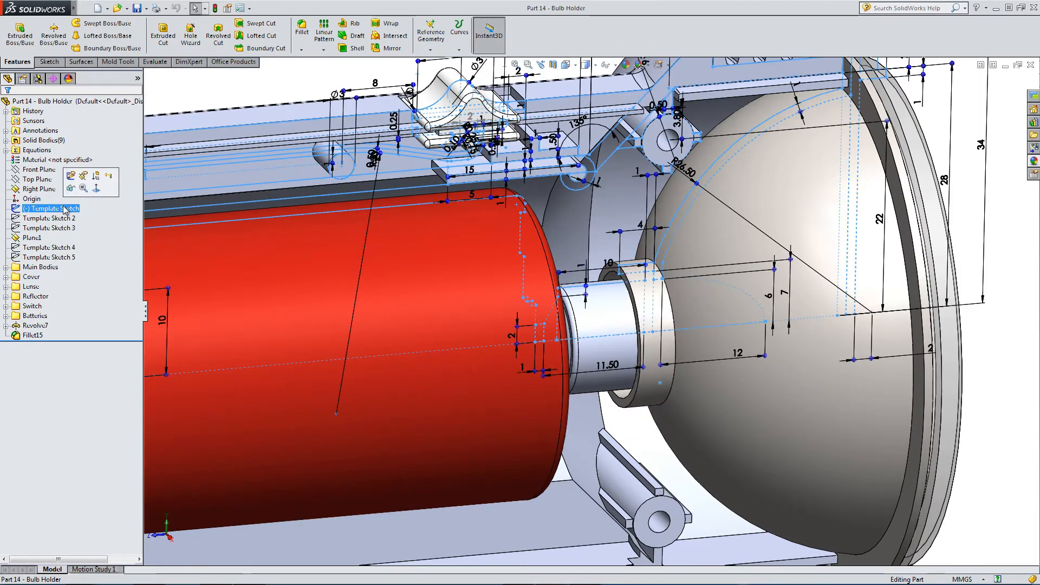
{"action": "left_click", "coordinate": [56, 219], "text": "ctrl"}
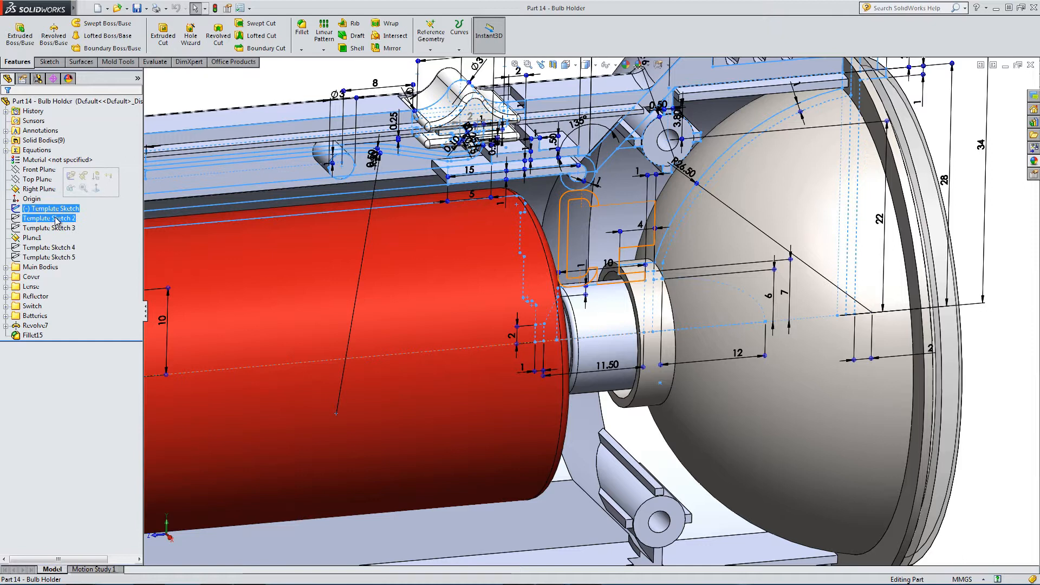
{"action": "left_click", "coordinate": [57, 219]}
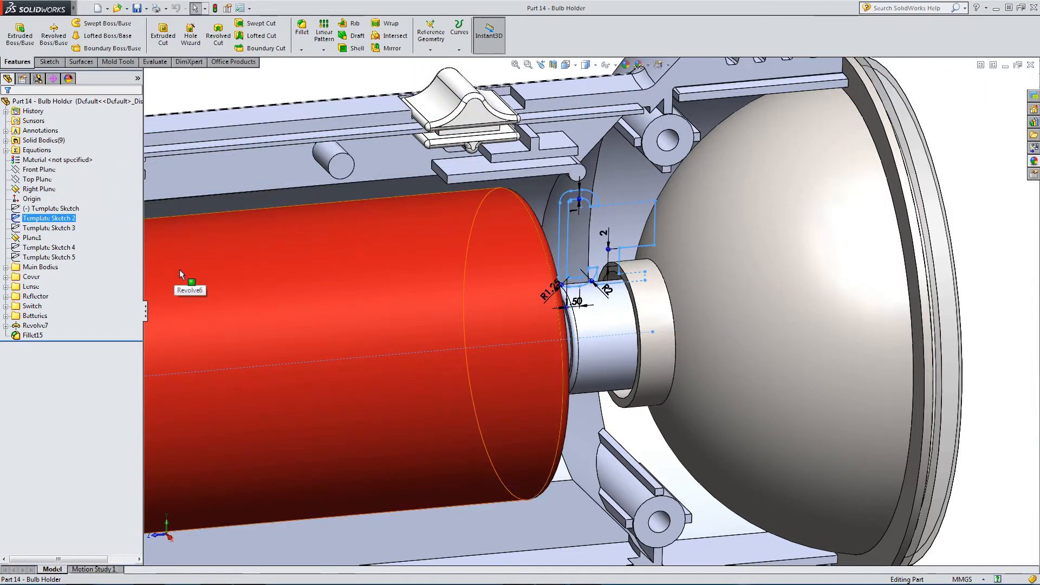
{"action": "scroll", "coordinate": [179, 269], "scroll_direction": "up", "scroll_amount": 4}
{"action": "left_click", "coordinate": [413, 190]}
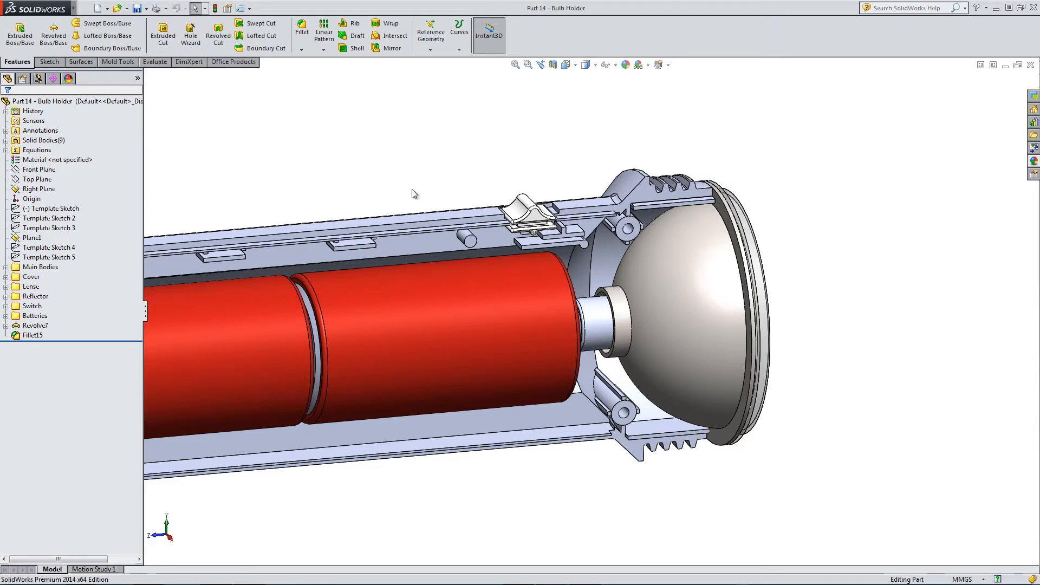
Group the Revolve7 and Fillet15 features into a new feature tree folder named Bulb
{"action": "left_click", "coordinate": [34, 326]}
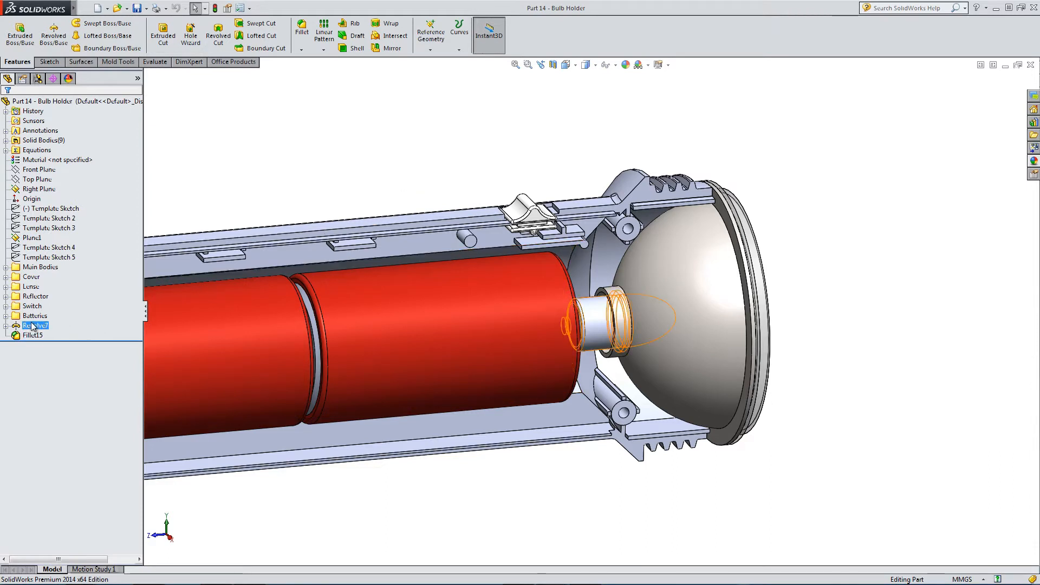
{"action": "left_click", "coordinate": [35, 335], "text": "ctrl"}
{"action": "right_click", "coordinate": [36, 337]}
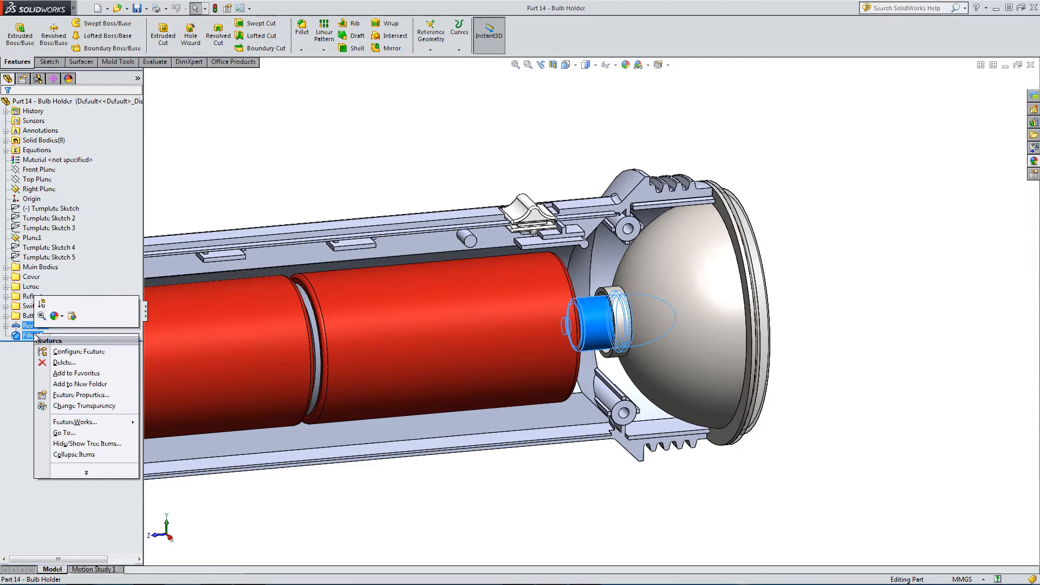
{"action": "left_click", "coordinate": [63, 384]}
{"action": "type", "text": "Bulb"}
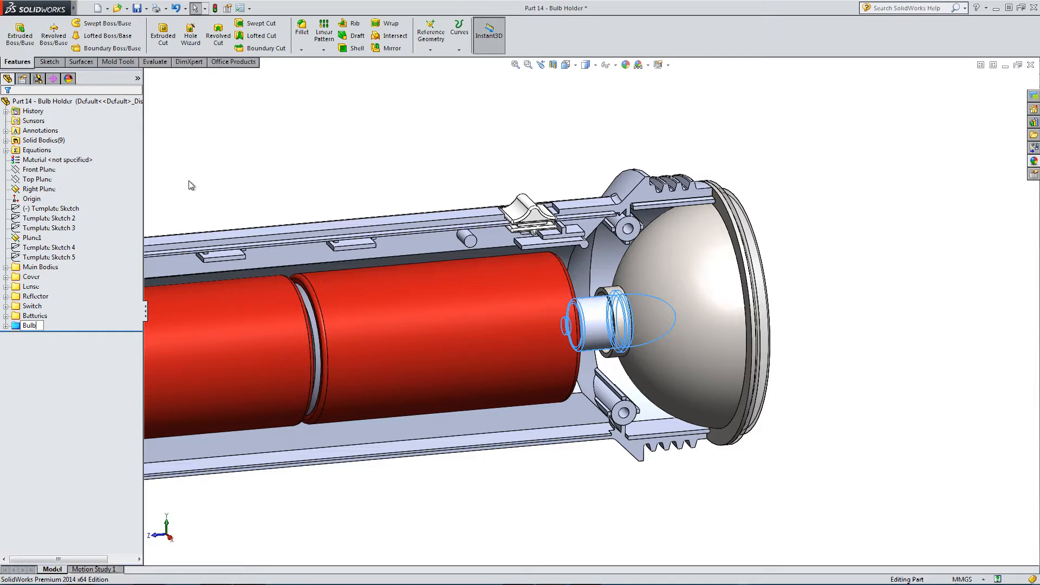
{"action": "left_click", "coordinate": [191, 185]}
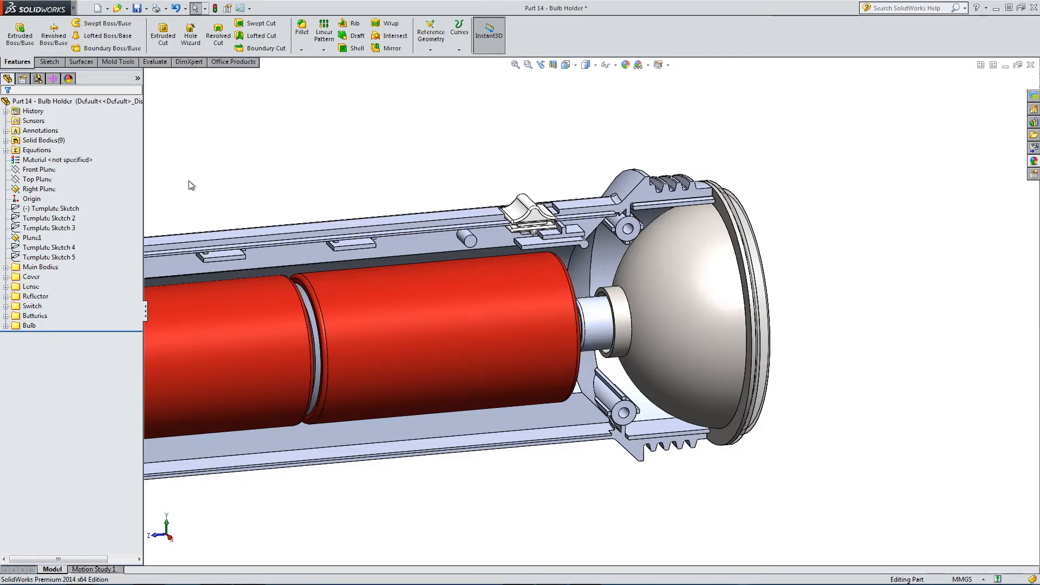
Start a sketch on the Right Plane and convert the geometry of Template Sketch 2 into it
{"action": "left_click", "coordinate": [47, 193]}
{"action": "left_click", "coordinate": [49, 61]}
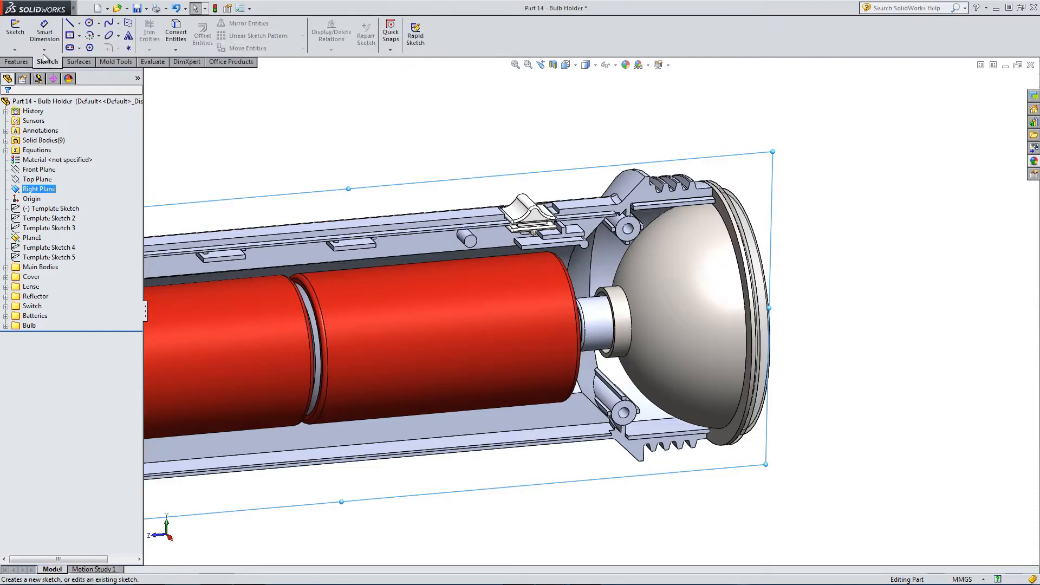
{"action": "left_click", "coordinate": [14, 29]}
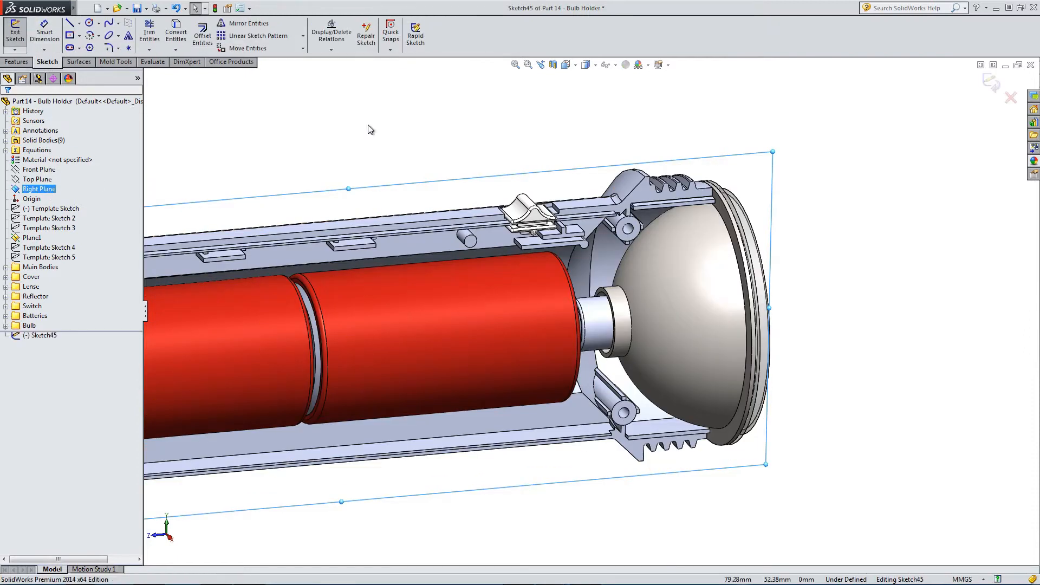
{"action": "left_click", "coordinate": [564, 65]}
{"action": "left_click", "coordinate": [593, 105]}
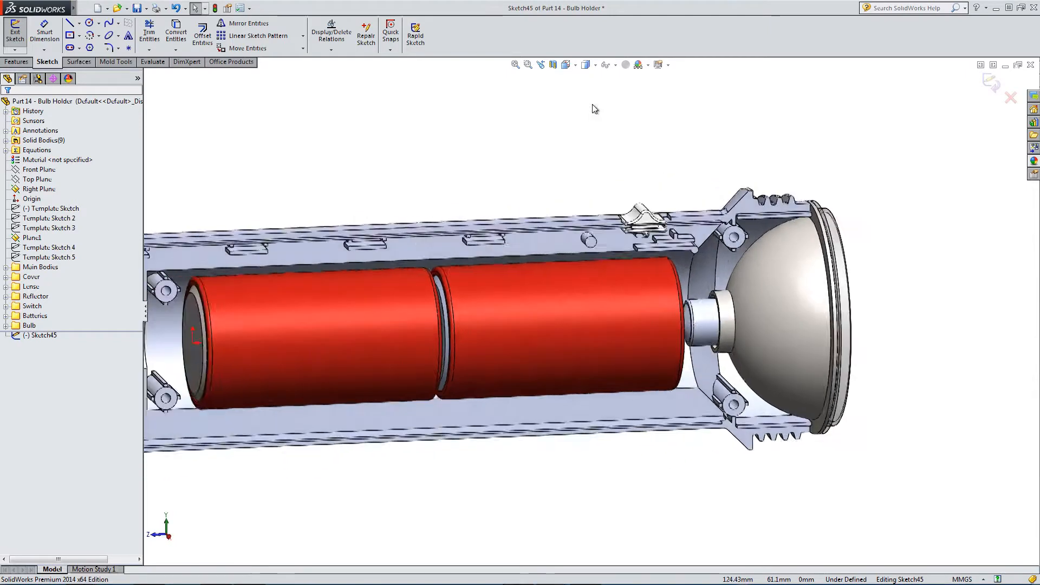
{"action": "scroll", "coordinate": [865, 242], "scroll_direction": "down", "scroll_amount": 2}
{"action": "left_click", "coordinate": [36, 259]}
{"action": "left_click", "coordinate": [49, 228]}
{"action": "left_click", "coordinate": [49, 218]}
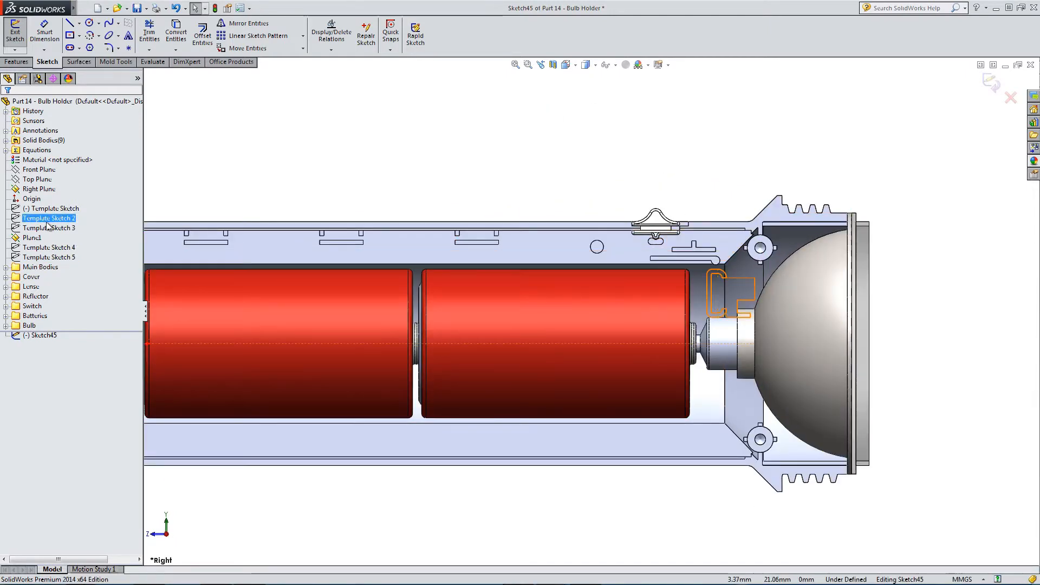
{"action": "left_click", "coordinate": [177, 32]}
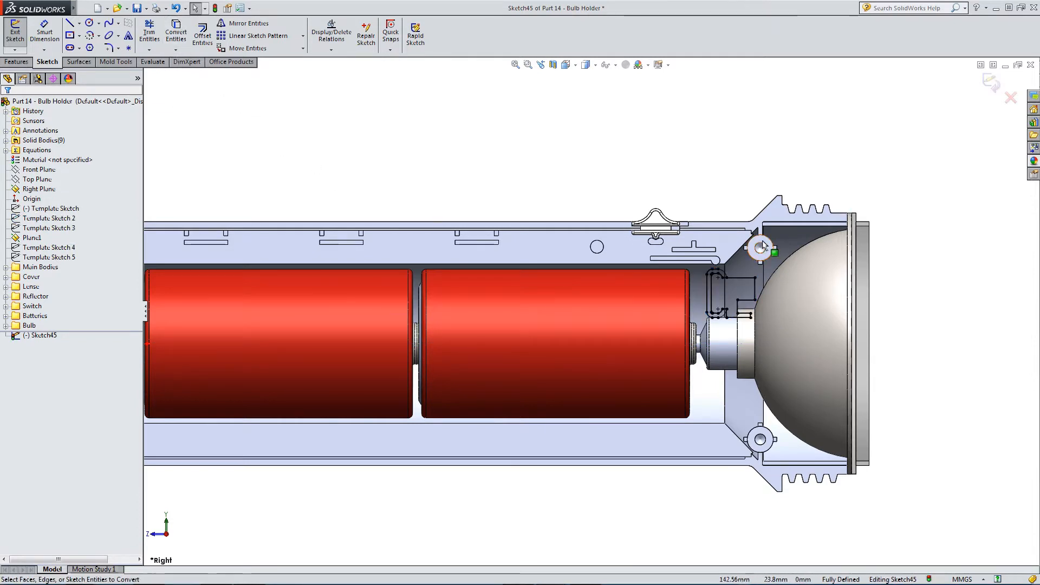
{"action": "scroll", "coordinate": [728, 344], "scroll_direction": "down", "scroll_amount": 3}
{"action": "scroll", "coordinate": [704, 295], "scroll_direction": "down", "scroll_amount": 3}
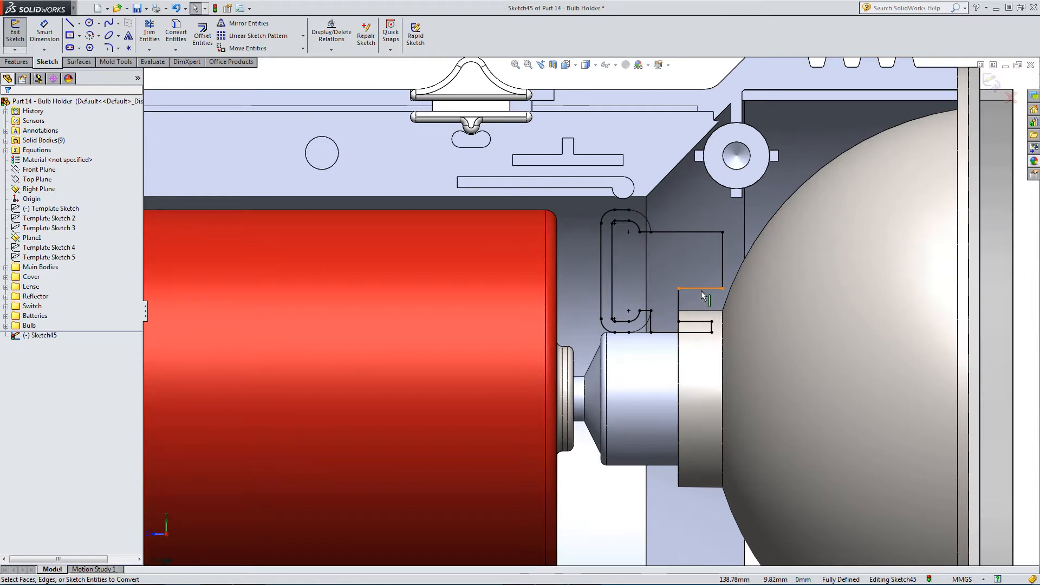
Turn on the display of temporary axes in the model
{"action": "scroll", "coordinate": [651, 301], "scroll_direction": "up", "scroll_amount": 3}
{"action": "middle_click_drag", "start_coordinate": [647, 314], "coordinate": [577, 132]}
{"action": "left_click", "coordinate": [607, 65]}
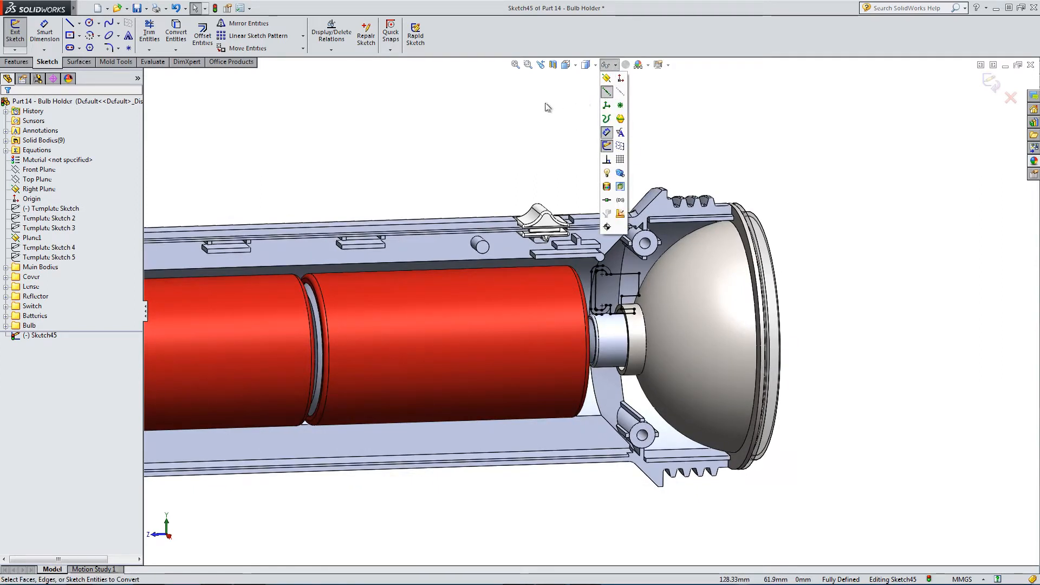
{"action": "left_click", "coordinate": [620, 92]}
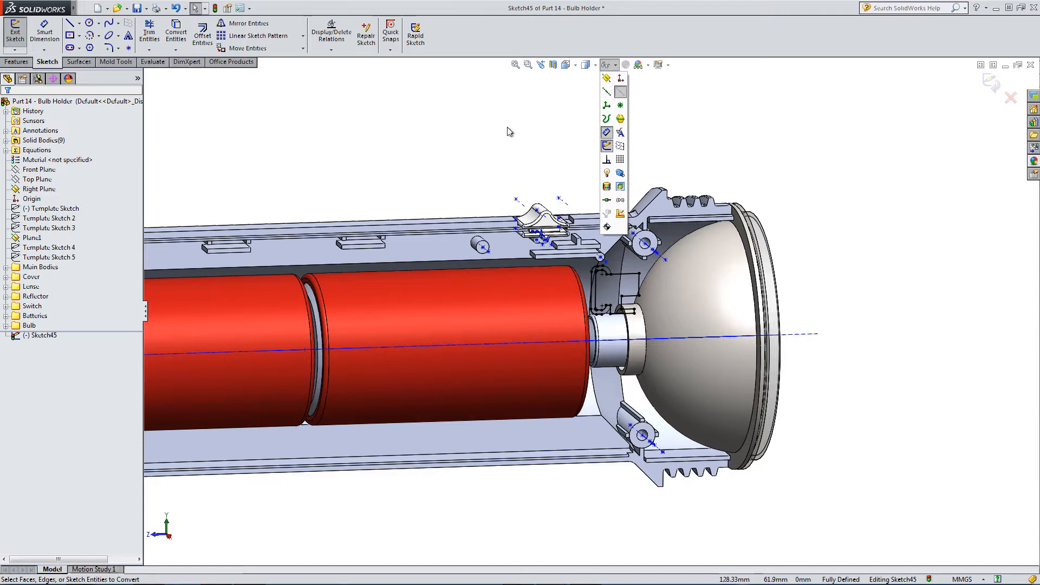
{"action": "scroll", "coordinate": [499, 165], "scroll_direction": "up", "scroll_amount": 3}
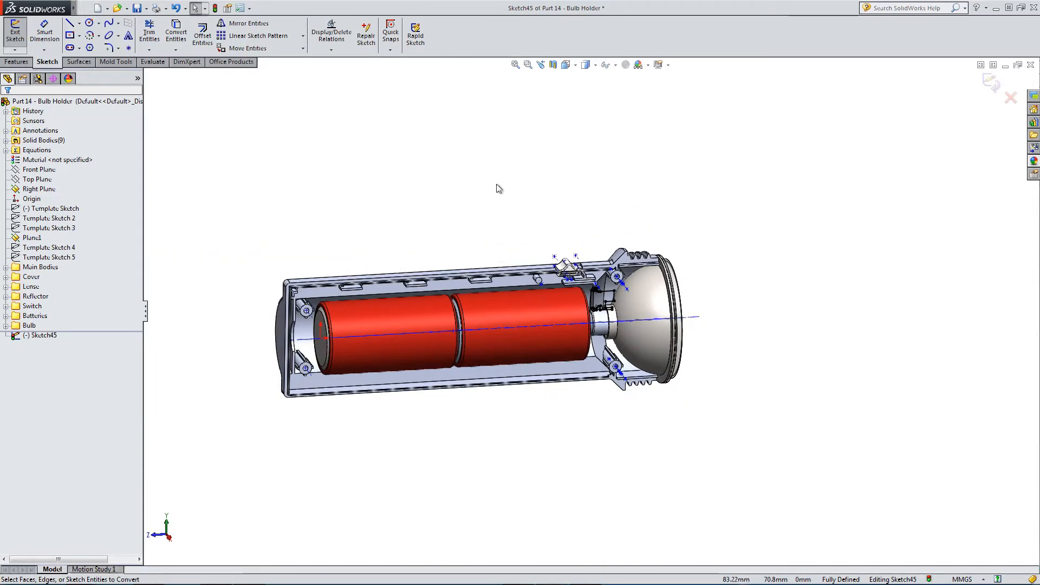
{"action": "scroll", "coordinate": [639, 335], "scroll_direction": "down", "scroll_amount": 5}
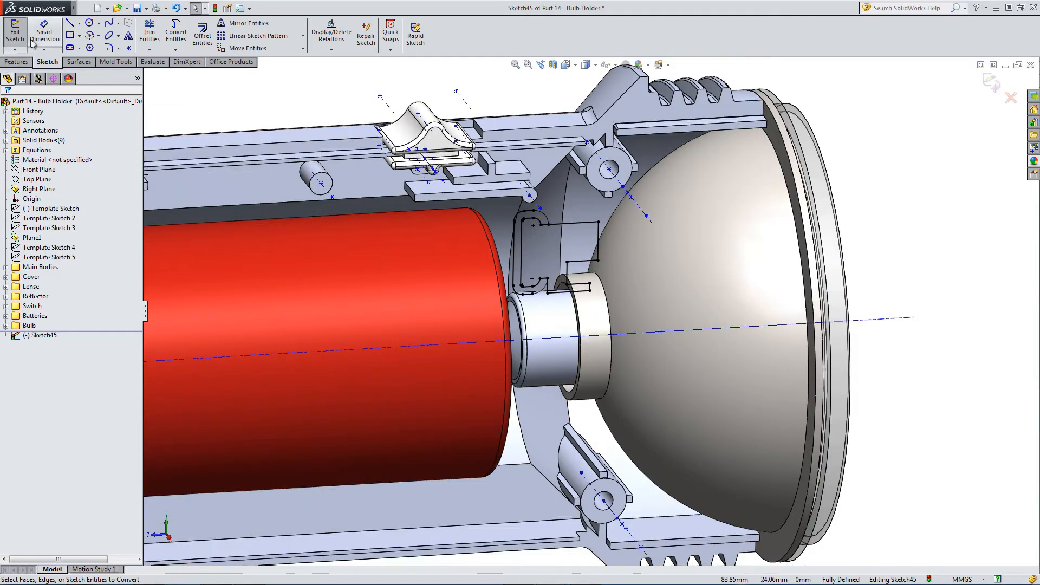
Revolve the hooked C-shaped sketch region 360° about the flashlight's central temporary axis, with Merge result turned off
{"action": "left_click", "coordinate": [17, 62]}
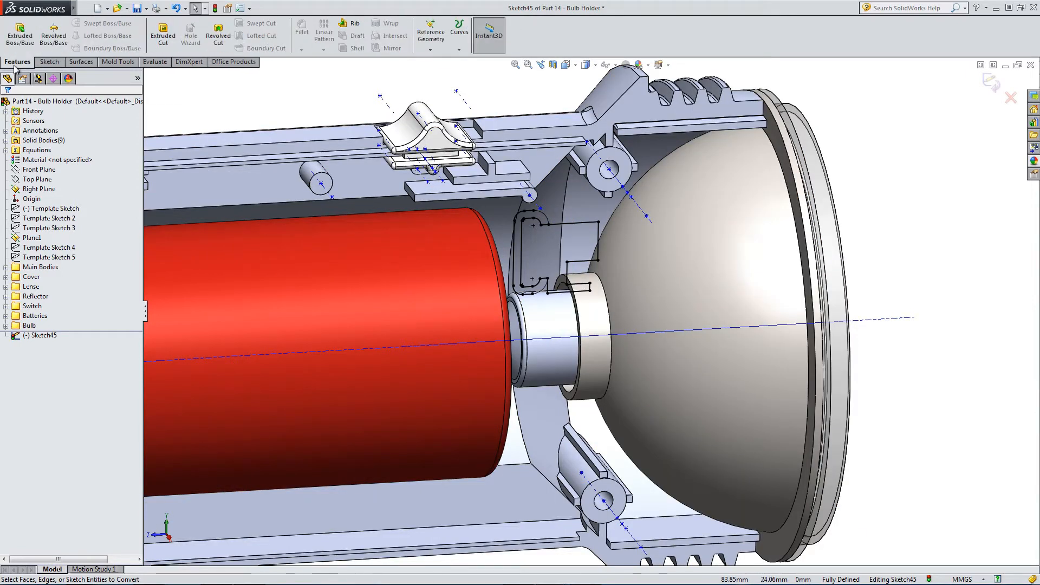
{"action": "left_click", "coordinate": [63, 36]}
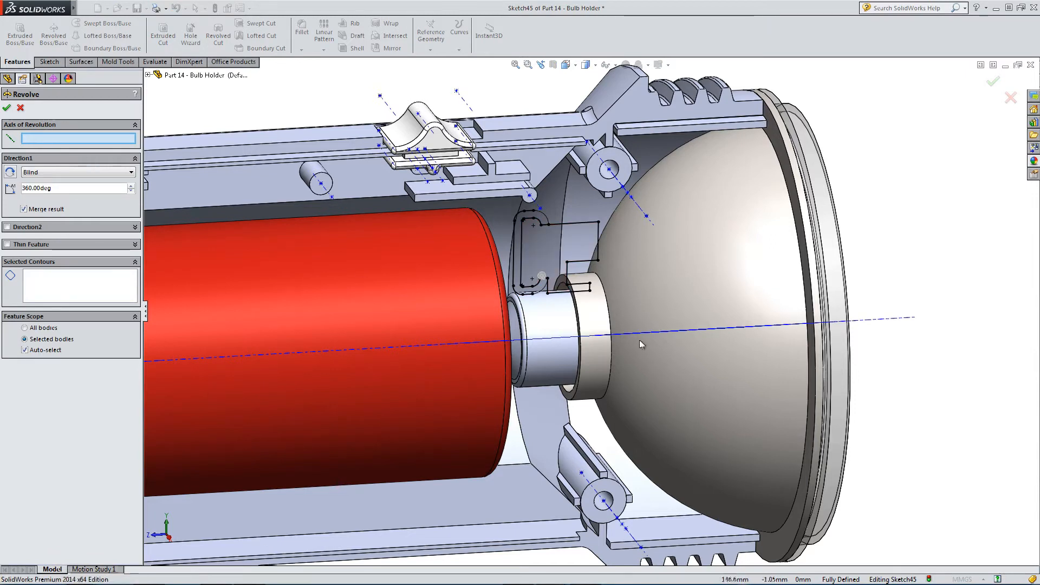
{"action": "left_click", "coordinate": [602, 338]}
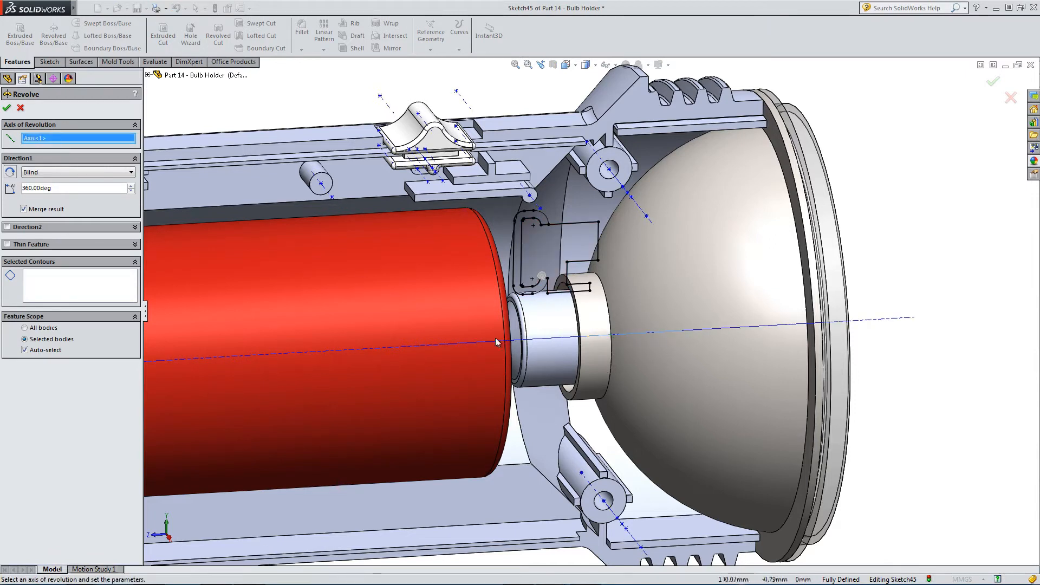
{"action": "left_click", "coordinate": [66, 281]}
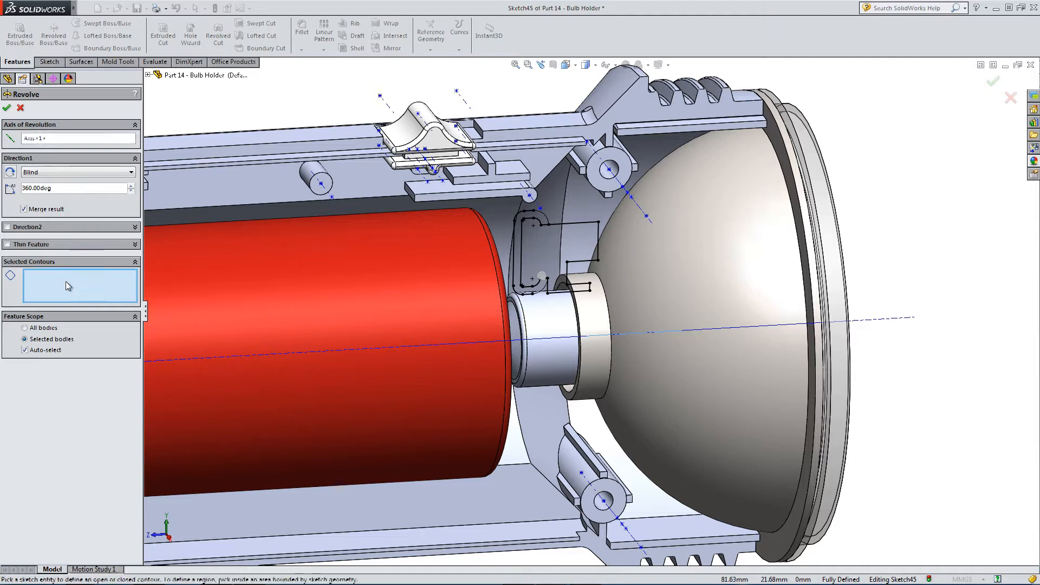
{"action": "scroll", "coordinate": [518, 292], "scroll_direction": "down", "scroll_amount": 3}
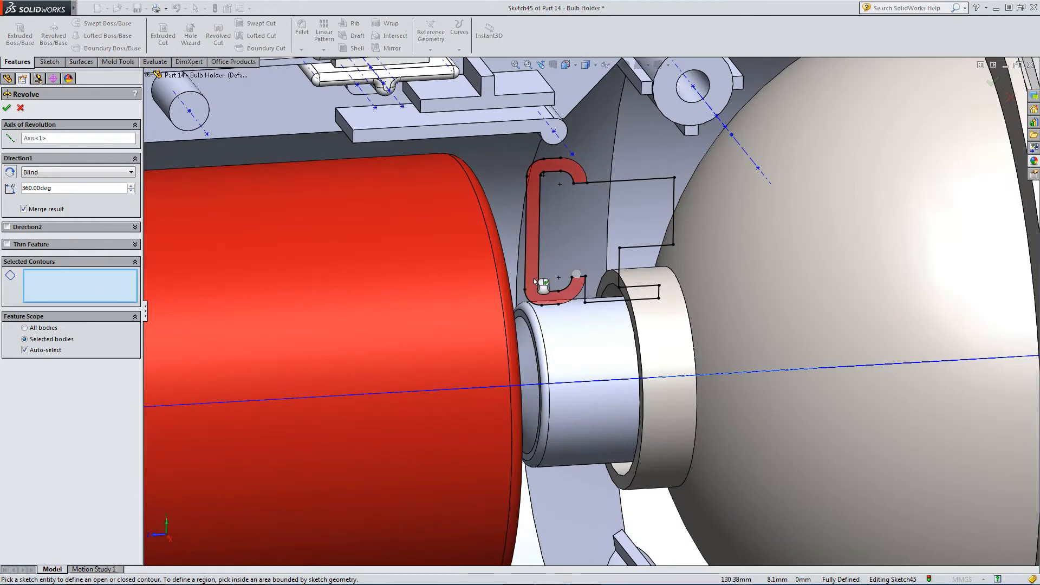
{"action": "left_click", "coordinate": [534, 281]}
{"action": "middle_click_drag", "start_coordinate": [518, 312], "coordinate": [386, 317]}
{"action": "key", "text": "z"}
{"action": "key", "text": "z"}
{"action": "key", "text": "z"}
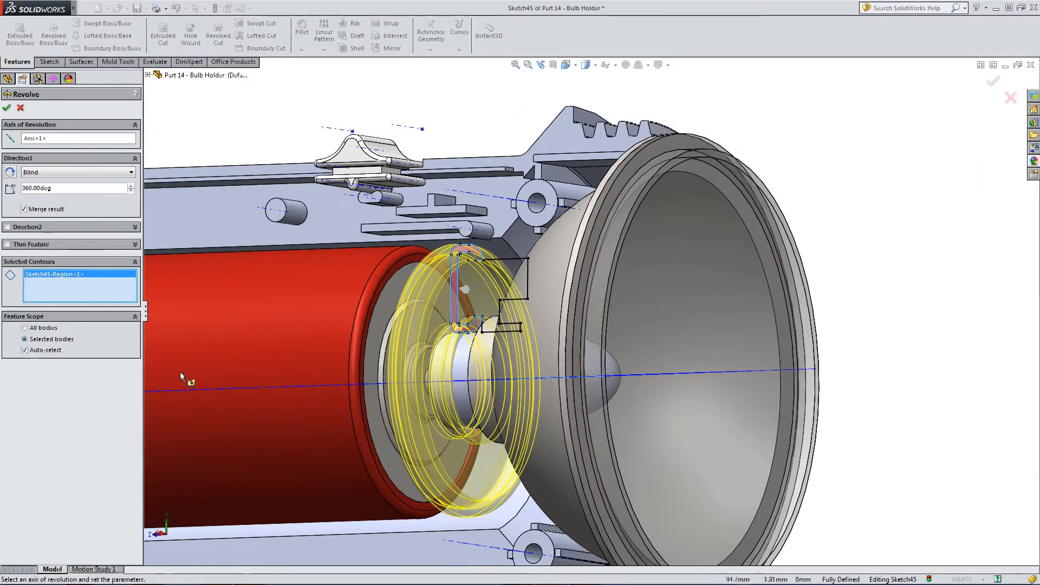
{"action": "left_click", "coordinate": [24, 209]}
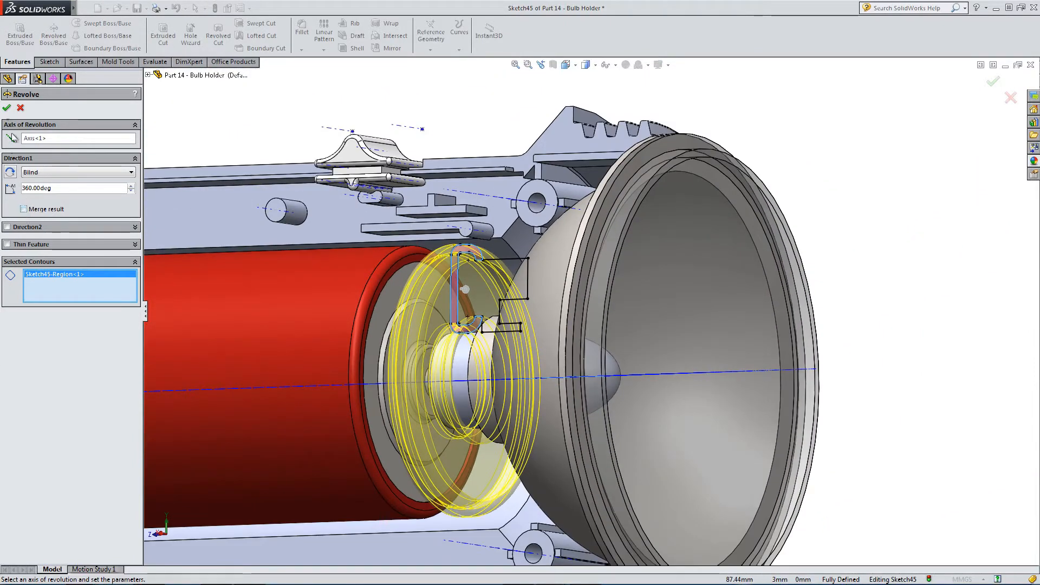
{"action": "left_click", "coordinate": [7, 108]}
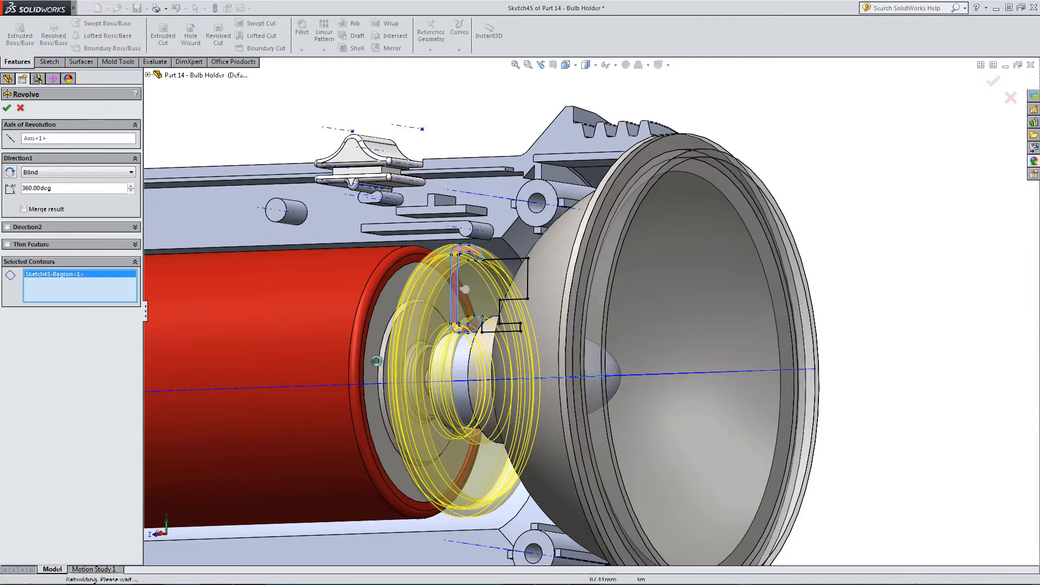
Section the model along the Right Plane and inspect the revolved ring's profile around the bulb
{"action": "key", "text": "z"}
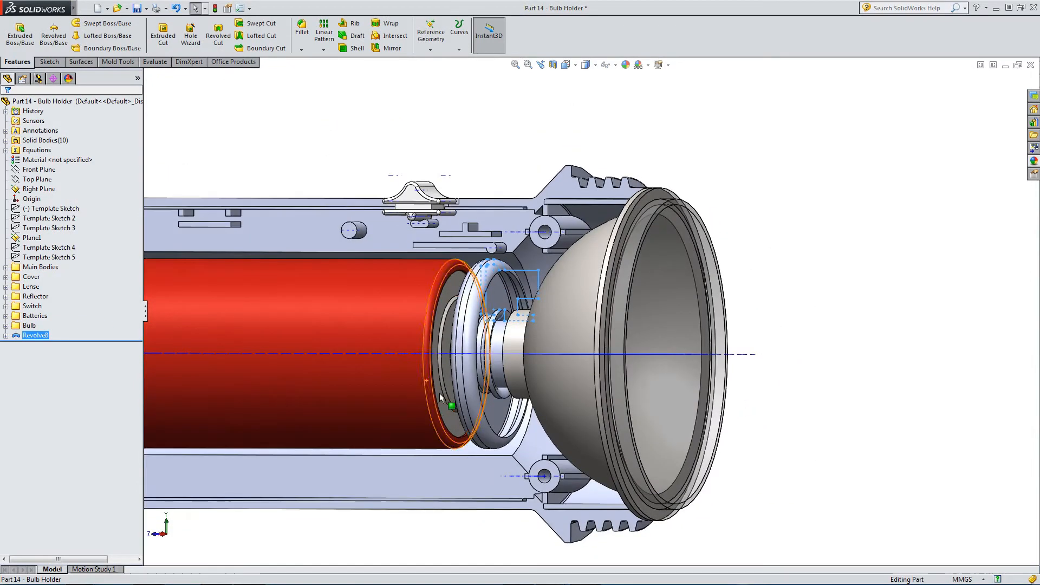
{"action": "middle_click_drag", "start_coordinate": [437, 387], "coordinate": [442, 347]}
{"action": "scroll", "coordinate": [496, 329], "scroll_direction": "down", "scroll_amount": 4}
{"action": "scroll", "coordinate": [501, 386], "scroll_direction": "up", "scroll_amount": 4}
{"action": "left_click", "coordinate": [840, 314]}
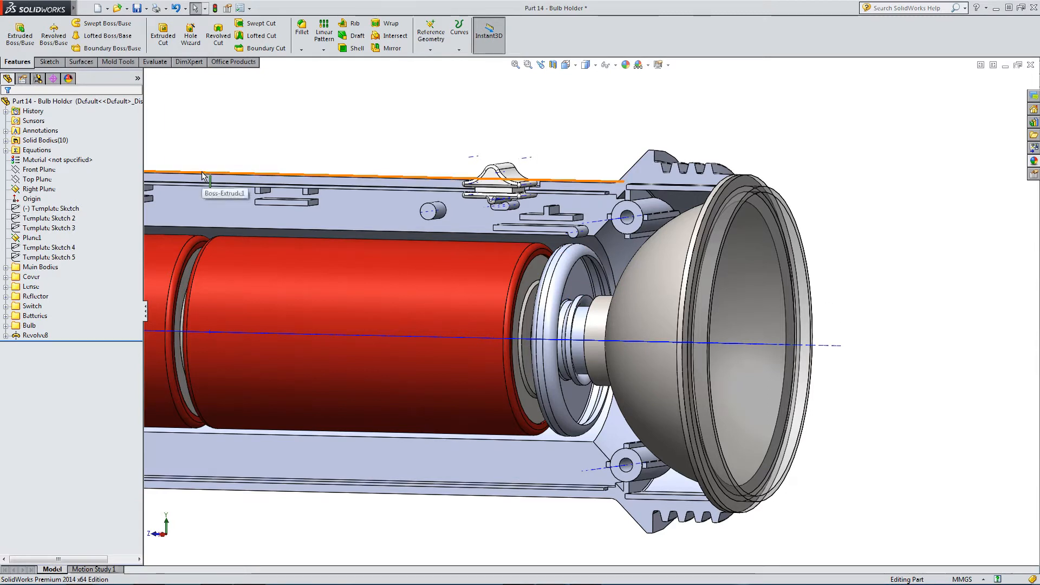
{"action": "left_click", "coordinate": [552, 65]}
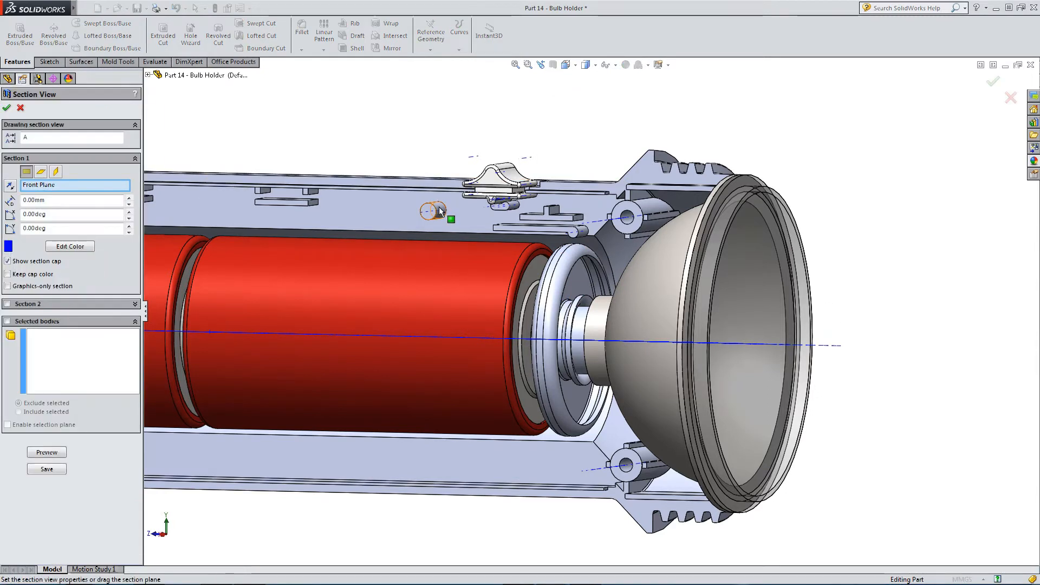
{"action": "left_click", "coordinate": [54, 172]}
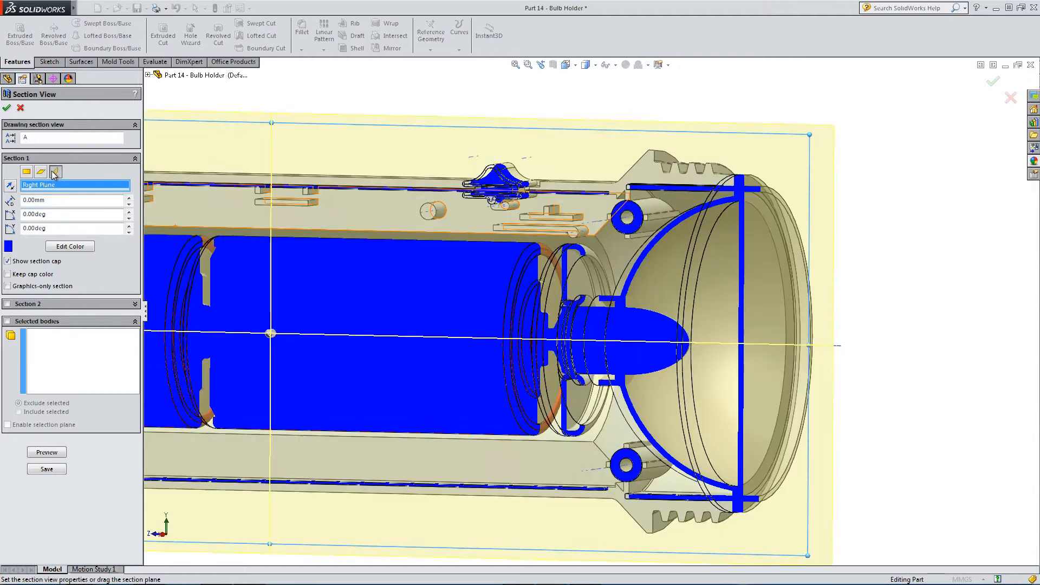
{"action": "left_click", "coordinate": [7, 108]}
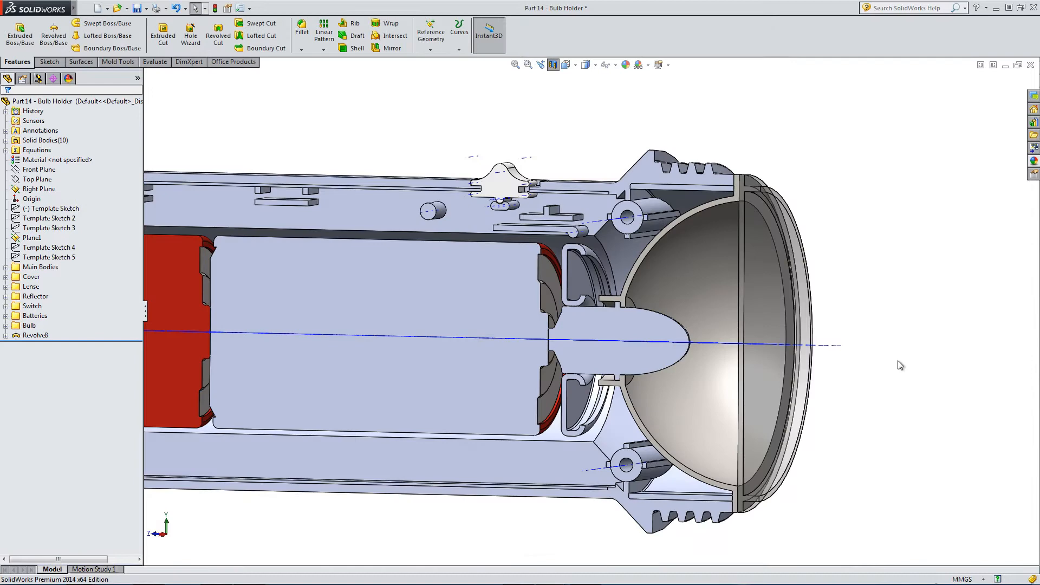
{"action": "scroll", "coordinate": [559, 319], "scroll_direction": "down", "scroll_amount": 6}
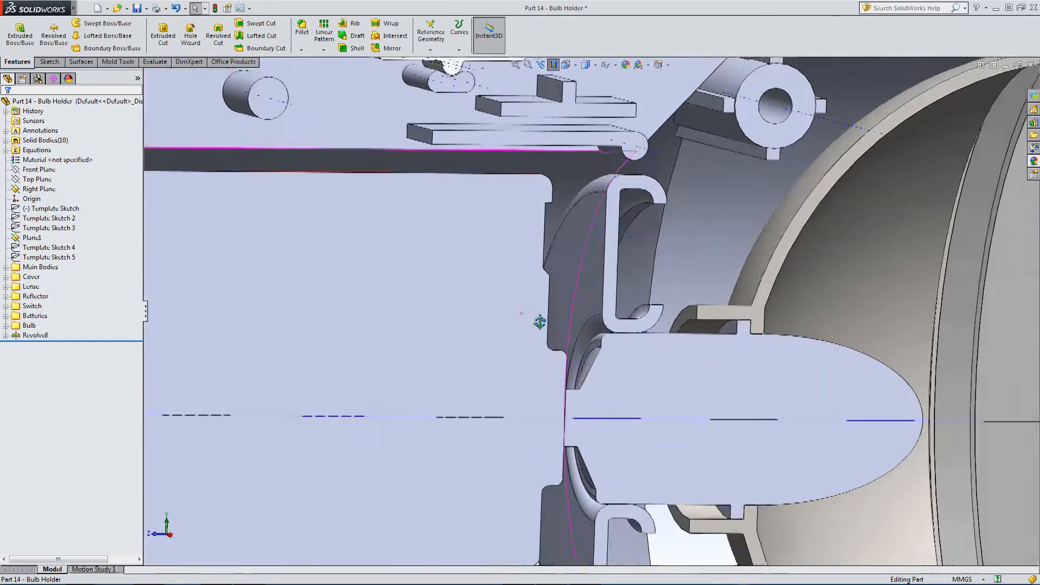
{"action": "scroll", "coordinate": [556, 329], "scroll_direction": "up", "scroll_amount": 6}
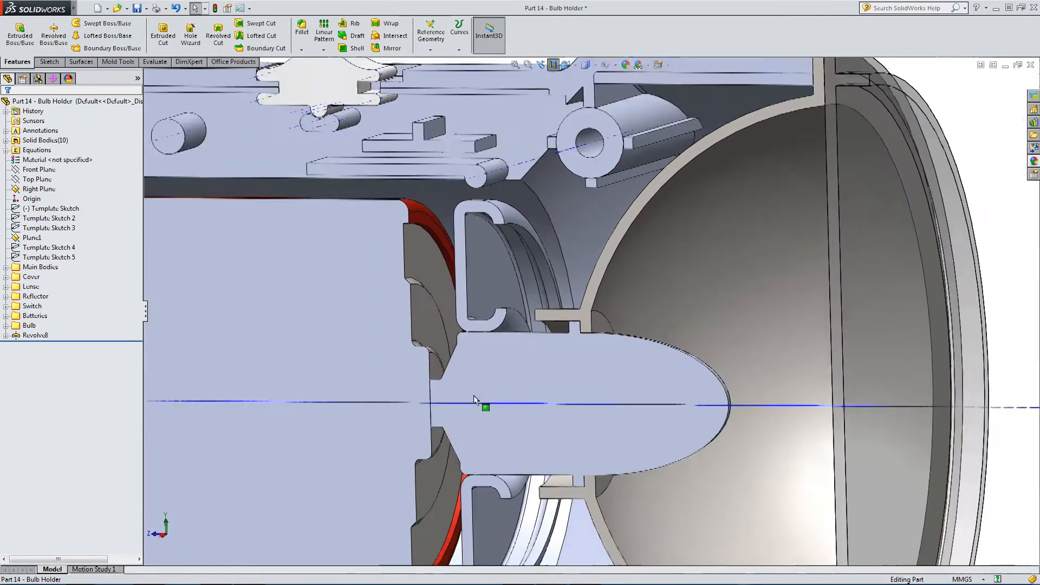
Start a new sketch on the Right Plane and convert the geometry of Template Sketch 2 into it
{"action": "scroll", "coordinate": [506, 377], "scroll_direction": "down", "scroll_amount": 3}
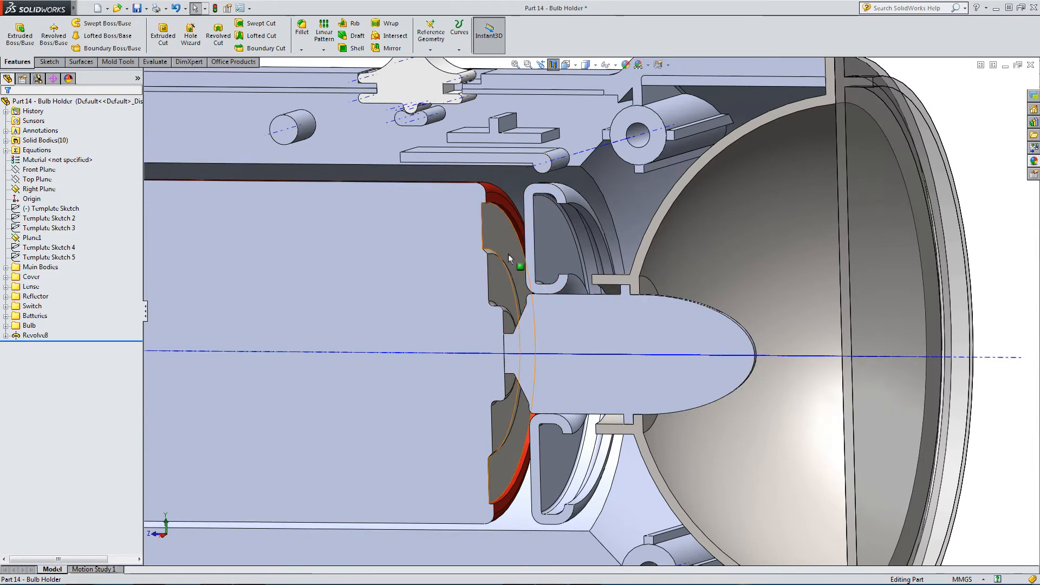
{"action": "middle_click_drag", "start_coordinate": [509, 256], "coordinate": [503, 284]}
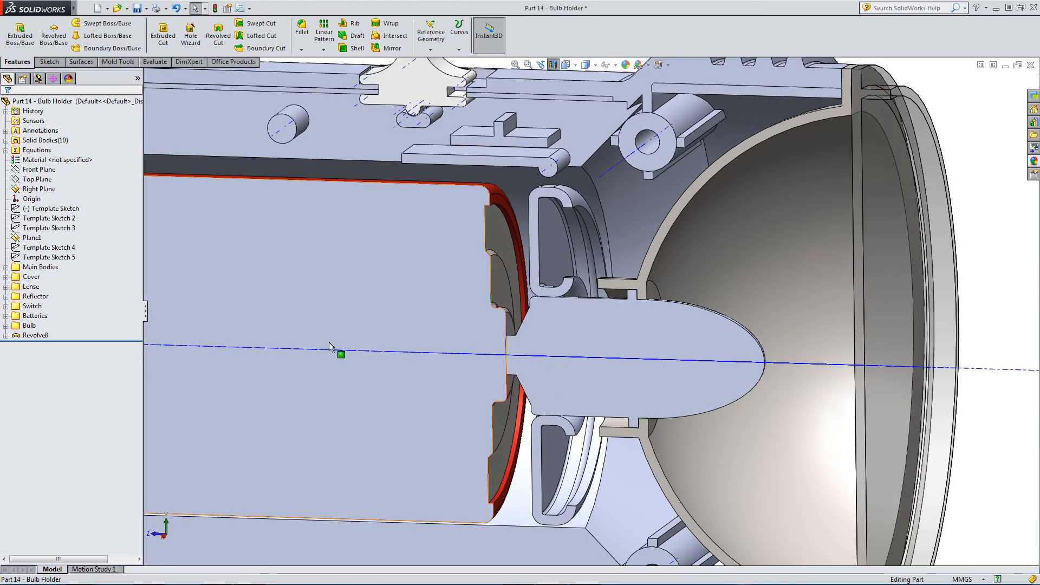
{"action": "scroll", "coordinate": [330, 342], "scroll_direction": "up", "scroll_amount": 1}
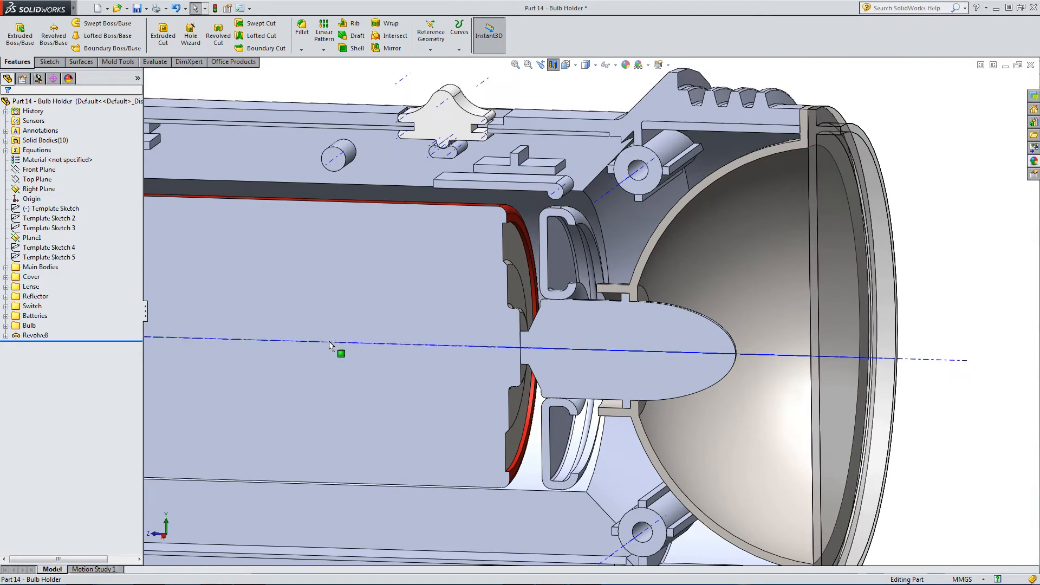
{"action": "left_click", "coordinate": [50, 61]}
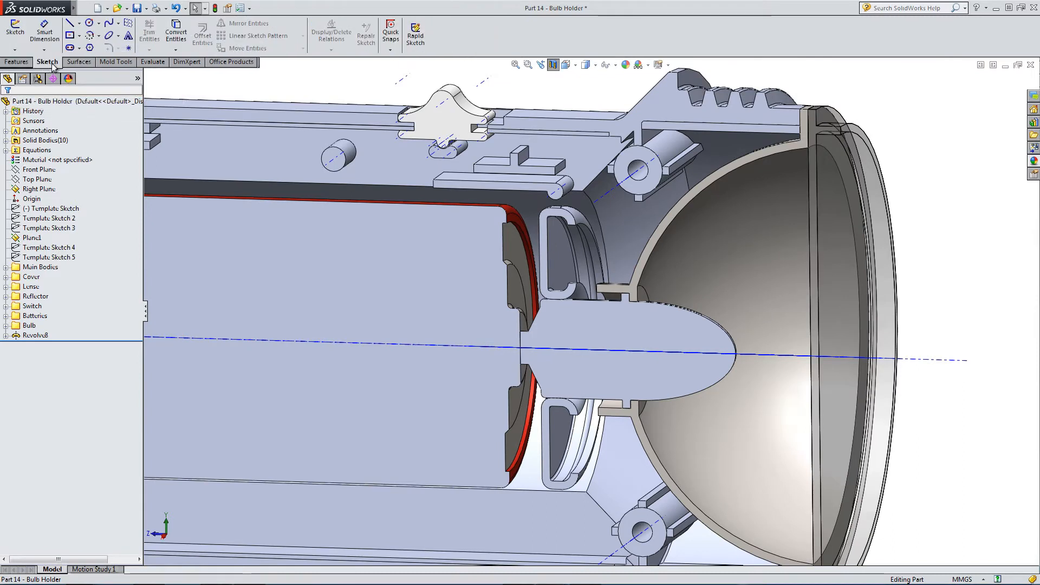
{"action": "left_click", "coordinate": [18, 31]}
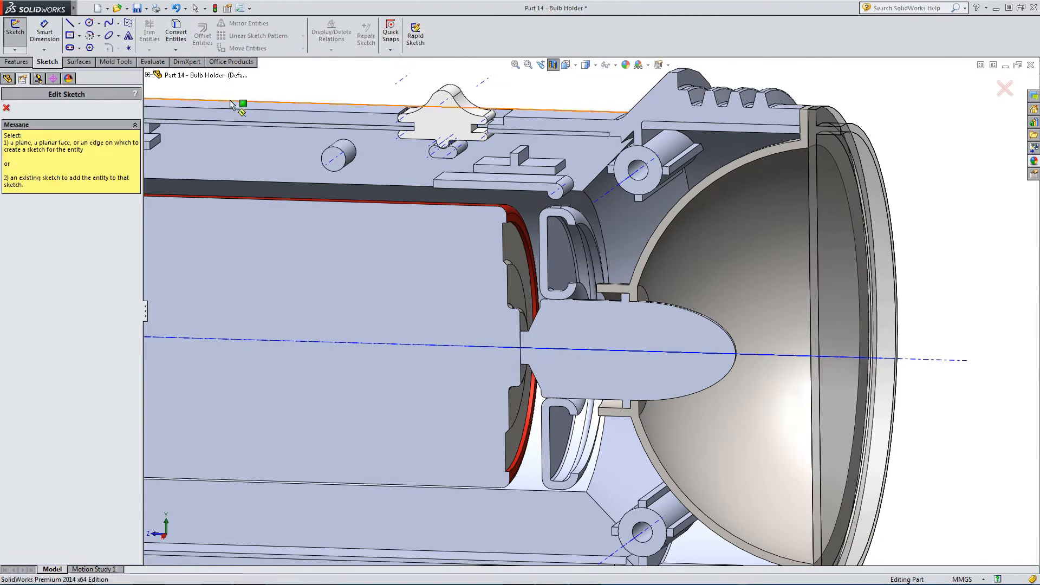
{"action": "left_click", "coordinate": [148, 74]}
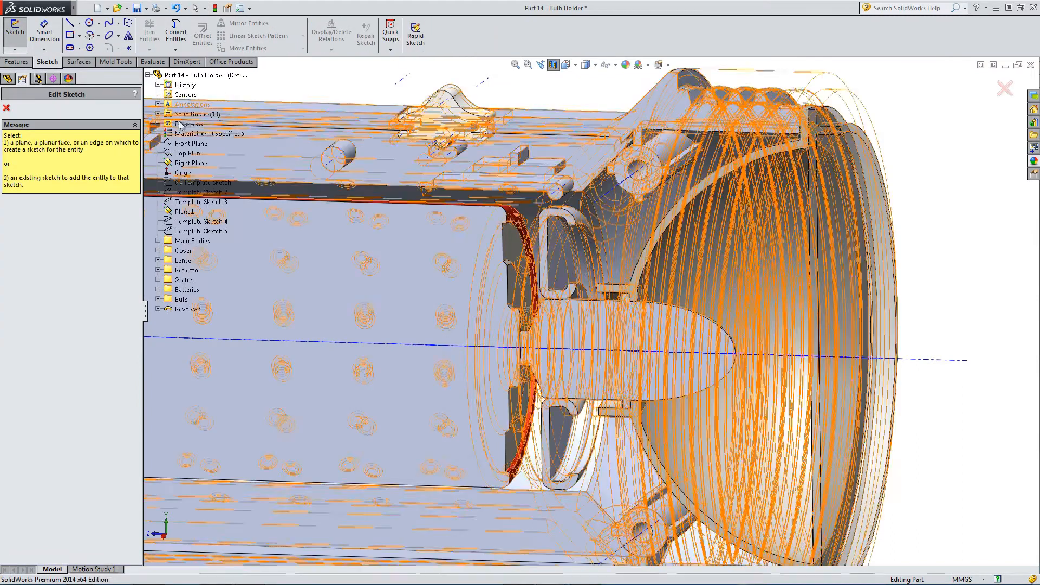
{"action": "left_click", "coordinate": [187, 154]}
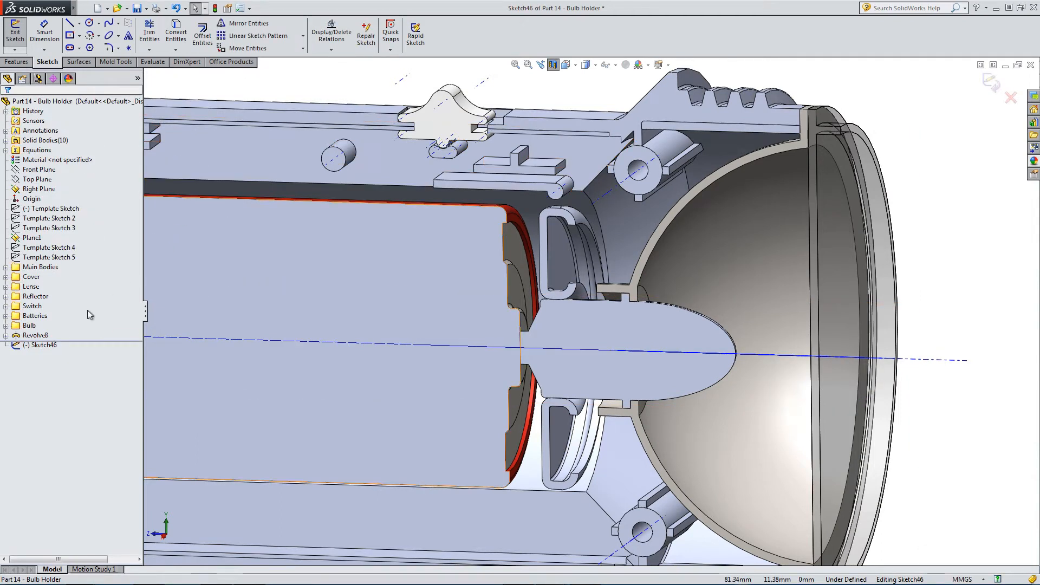
{"action": "left_click", "coordinate": [64, 230]}
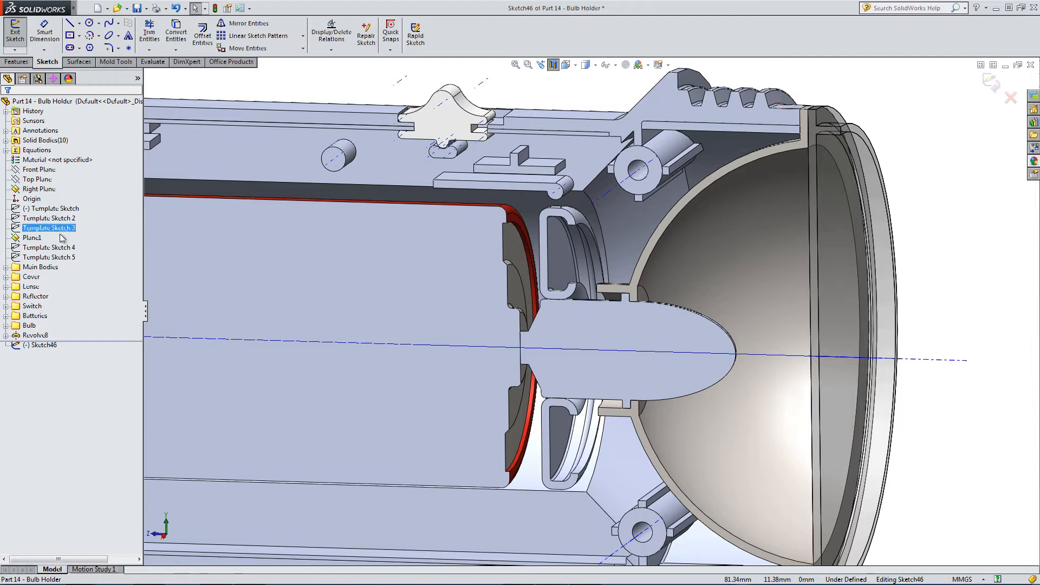
{"action": "left_click", "coordinate": [51, 219]}
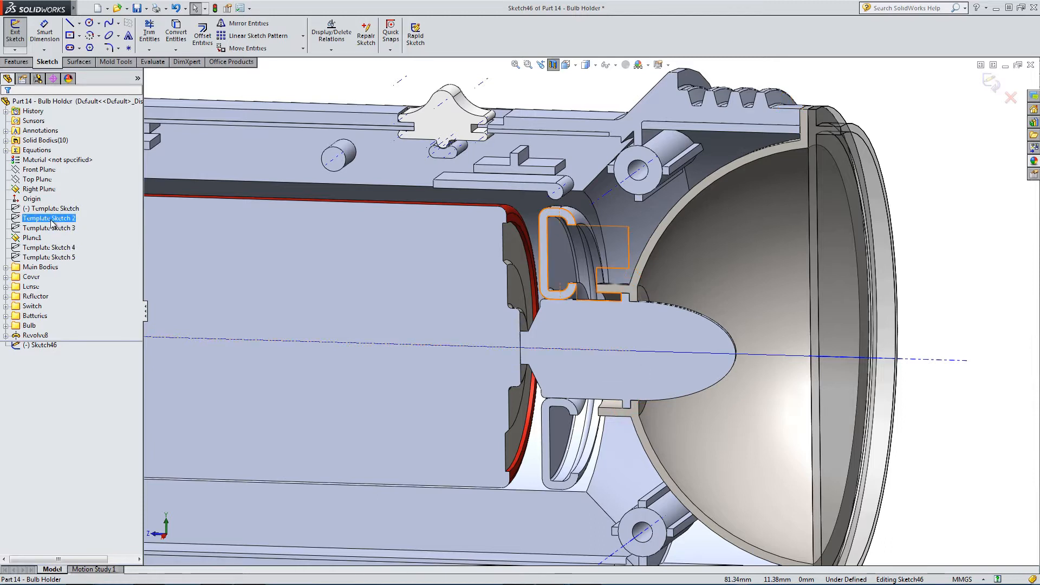
{"action": "left_click", "coordinate": [176, 33]}
Revolve the stepped sketch region beside the hooked ring profile 360° about the flashlight's central temporary axis, with Merge result turned off
{"action": "scroll", "coordinate": [567, 211], "scroll_direction": "up", "scroll_amount": 2}
{"action": "scroll", "coordinate": [714, 307], "scroll_direction": "down", "scroll_amount": 2}
{"action": "middle_click_drag", "start_coordinate": [733, 278], "coordinate": [789, 395]}
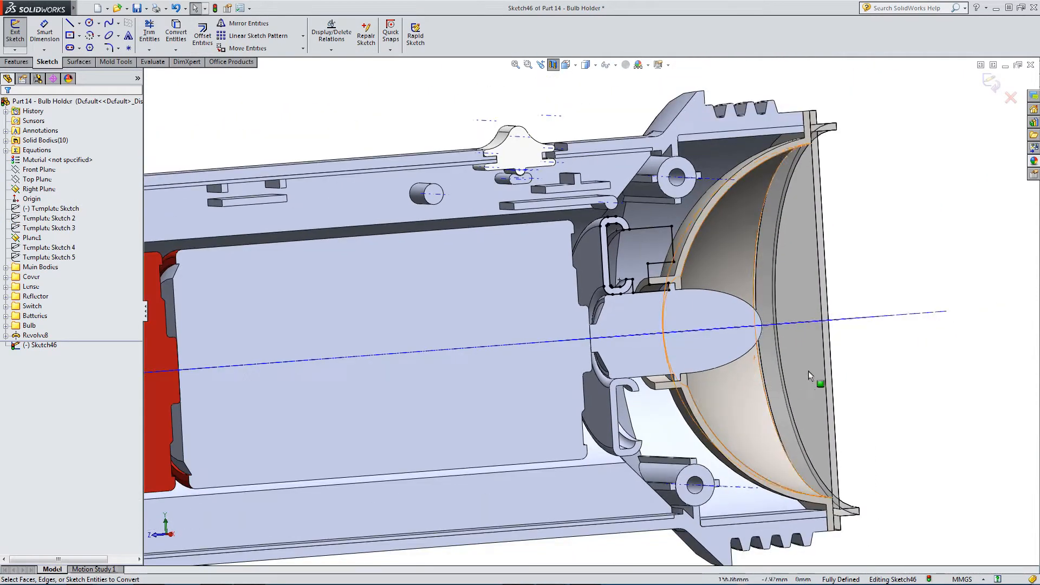
{"action": "left_click", "coordinate": [17, 61]}
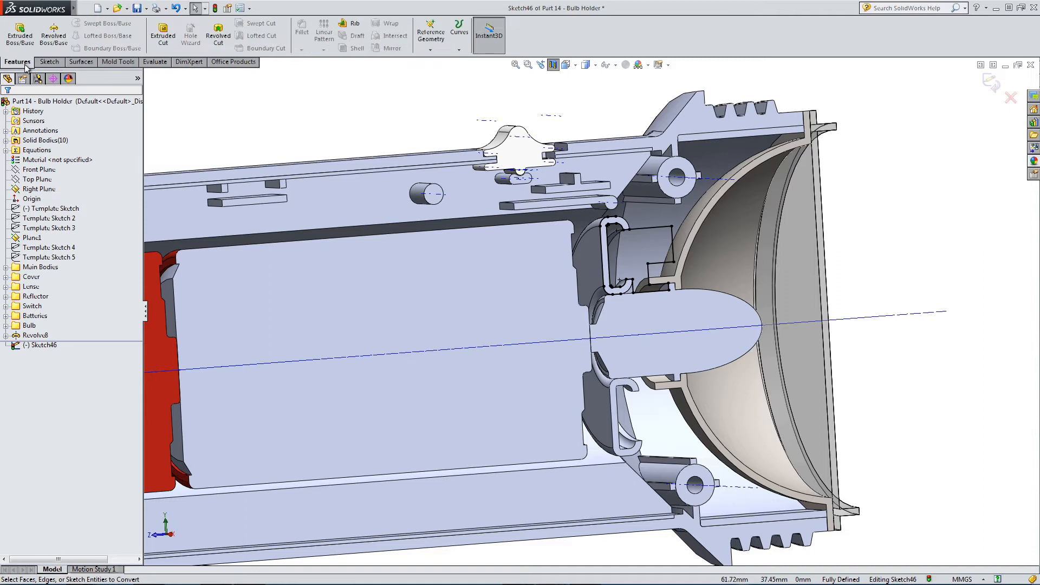
{"action": "left_click", "coordinate": [51, 30]}
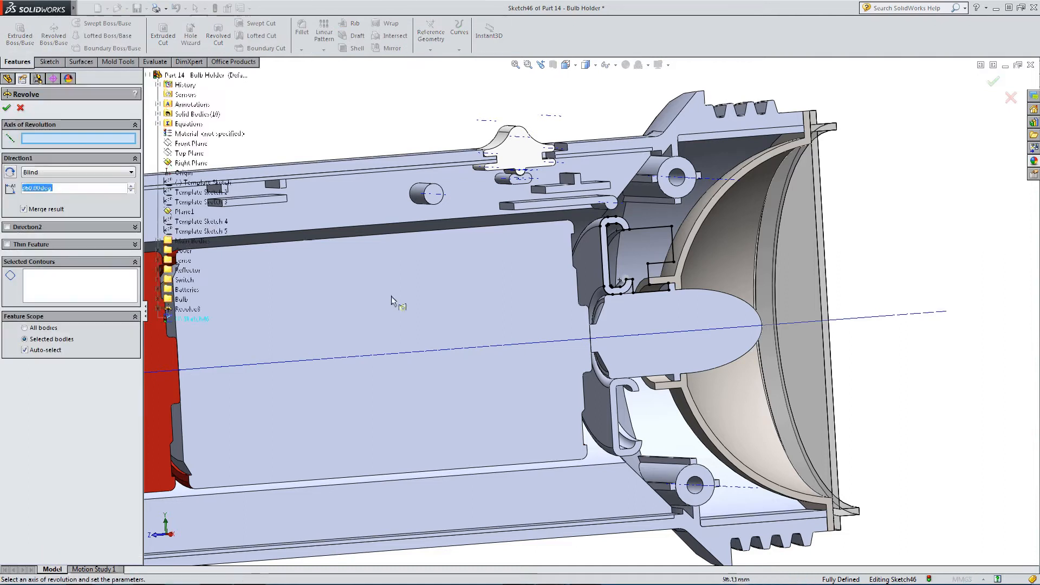
{"action": "middle_click_drag", "start_coordinate": [498, 291], "coordinate": [517, 319]}
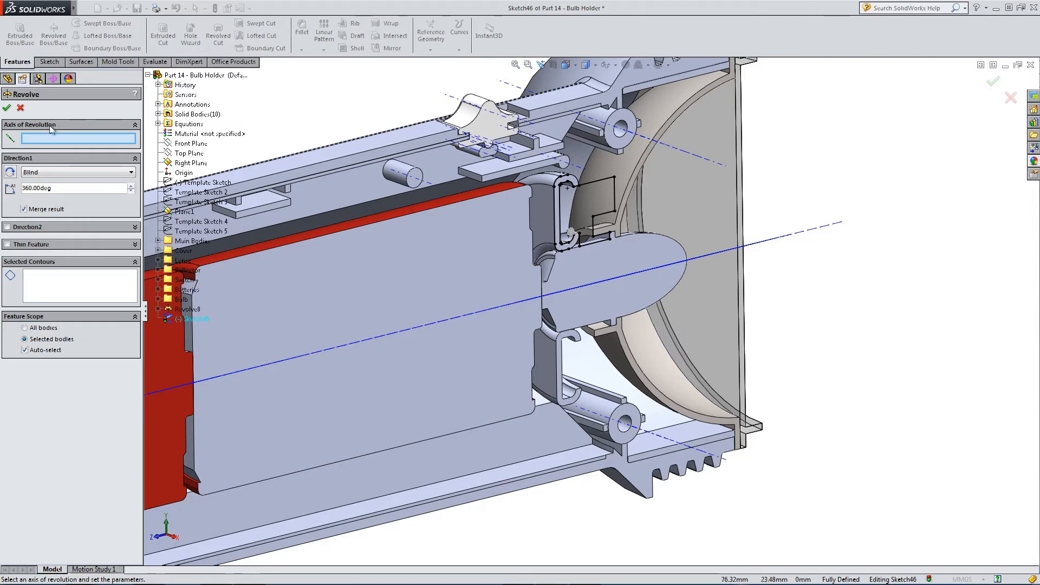
{"action": "left_click", "coordinate": [596, 289]}
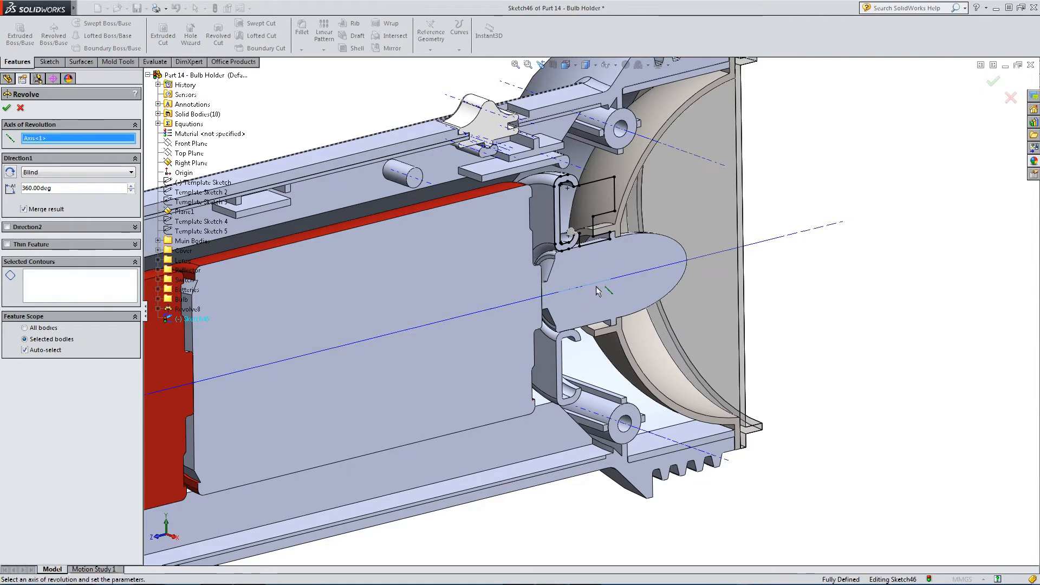
{"action": "left_click", "coordinate": [63, 277]}
{"action": "left_click", "coordinate": [24, 210]}
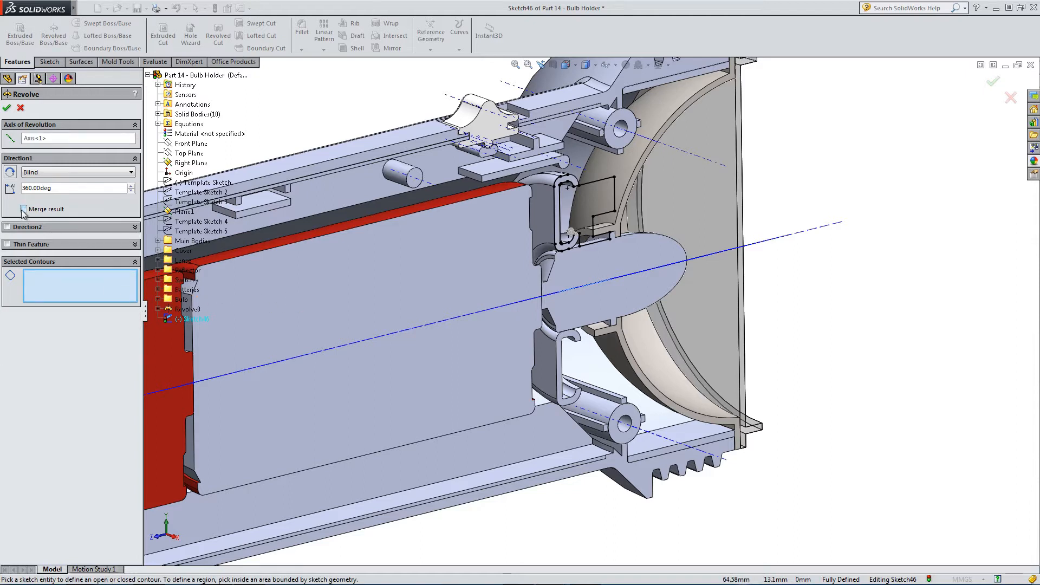
{"action": "left_click", "coordinate": [593, 211]}
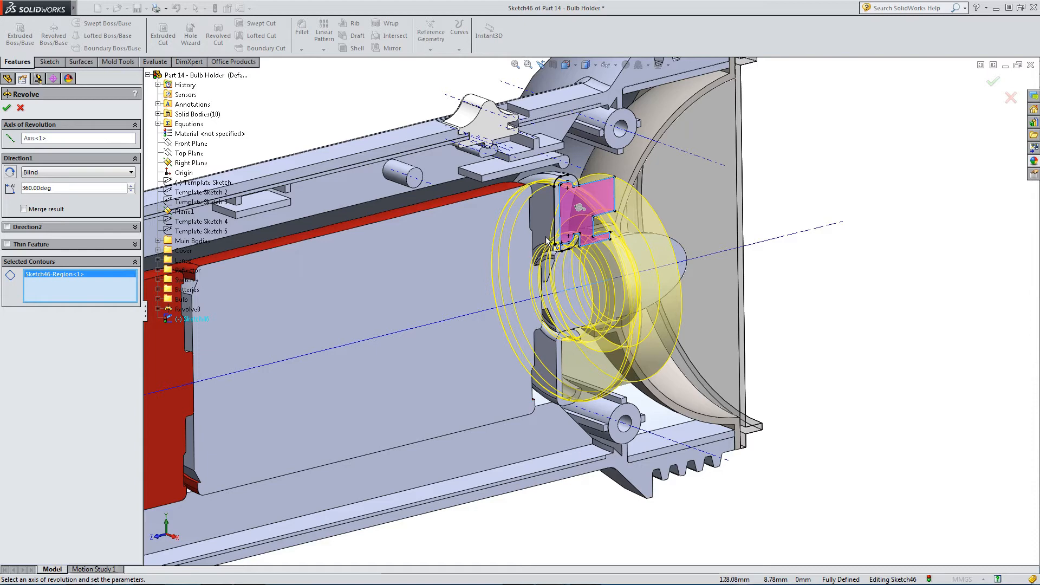
{"action": "middle_click_drag", "start_coordinate": [544, 236], "coordinate": [492, 375]}
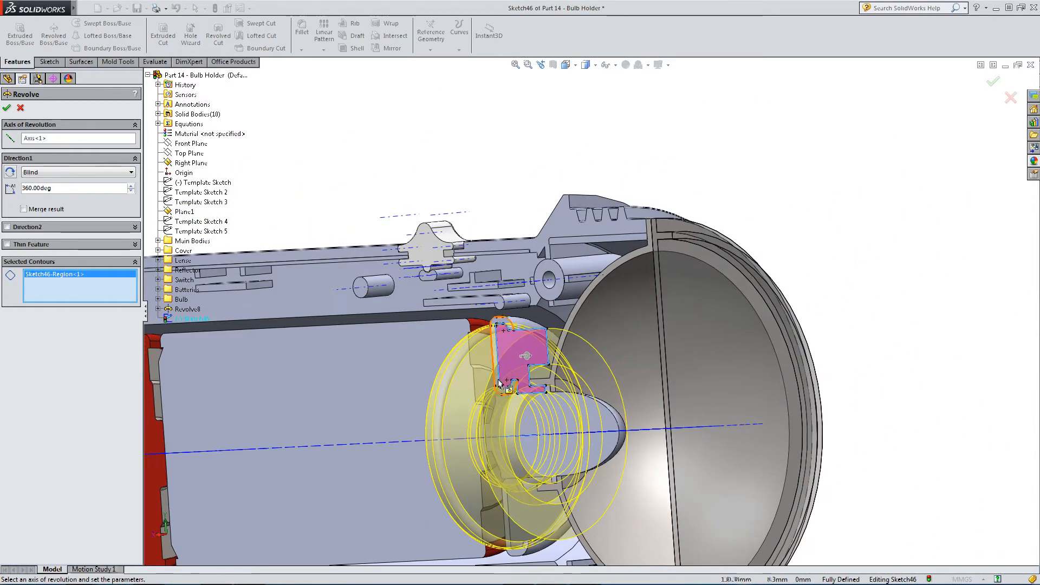
{"action": "scroll", "coordinate": [517, 417], "scroll_direction": "up", "scroll_amount": 2}
{"action": "scroll", "coordinate": [492, 492], "scroll_direction": "down", "scroll_amount": 2}
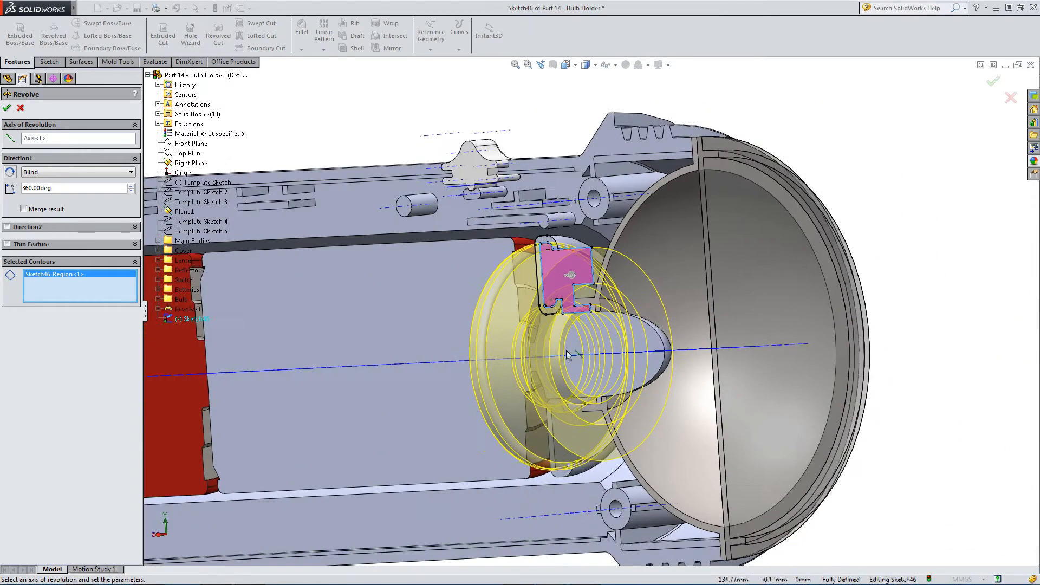
{"action": "left_click", "coordinate": [7, 109]}
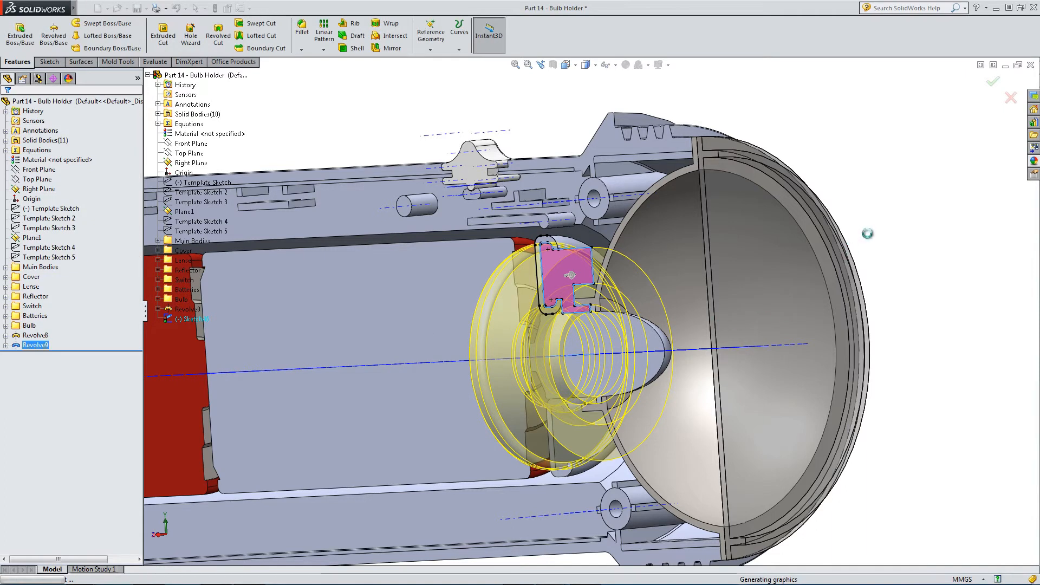
{"action": "left_click", "coordinate": [879, 232]}
Inspect the sectioned bulb holder, checking how the two revolved bodies fit against each other, the bulb and the reflector
{"action": "middle_click_drag", "start_coordinate": [596, 320], "coordinate": [655, 328]}
{"action": "scroll", "coordinate": [618, 331], "scroll_direction": "down", "scroll_amount": 4}
{"action": "middle_click_drag", "start_coordinate": [567, 319], "coordinate": [602, 341]}
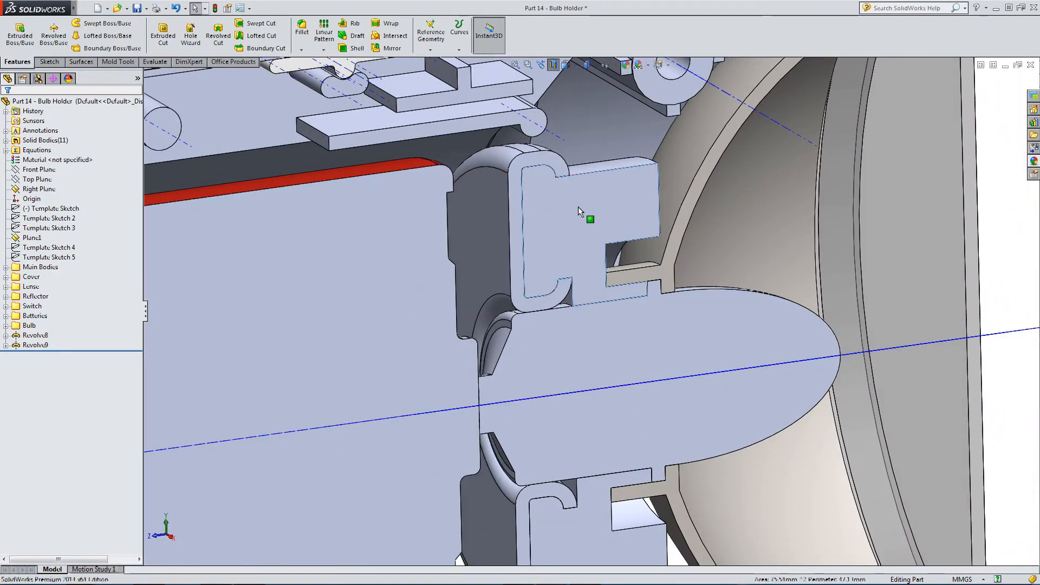
{"action": "left_click", "coordinate": [502, 277]}
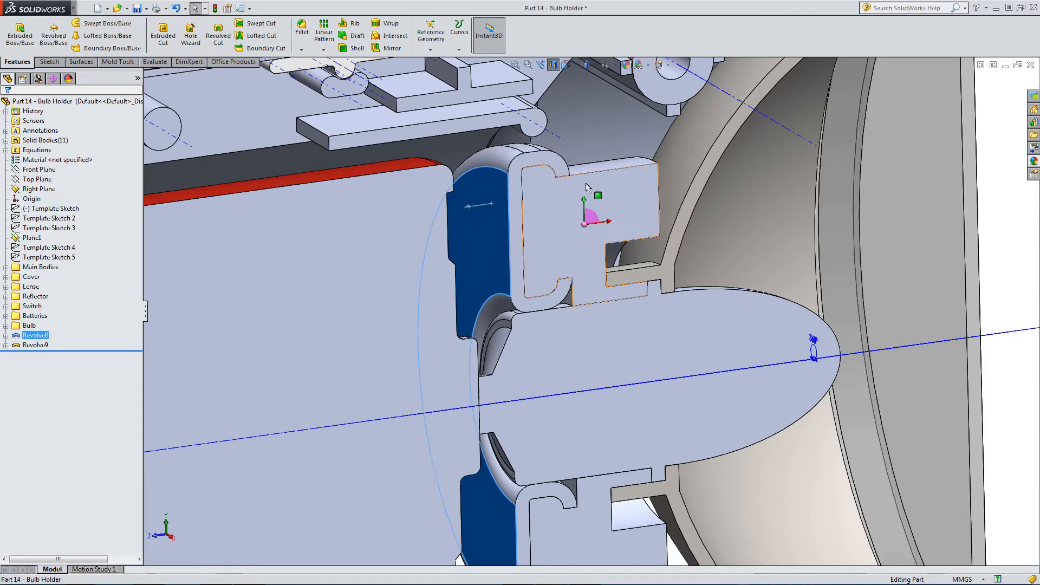
{"action": "left_click", "coordinate": [609, 163]}
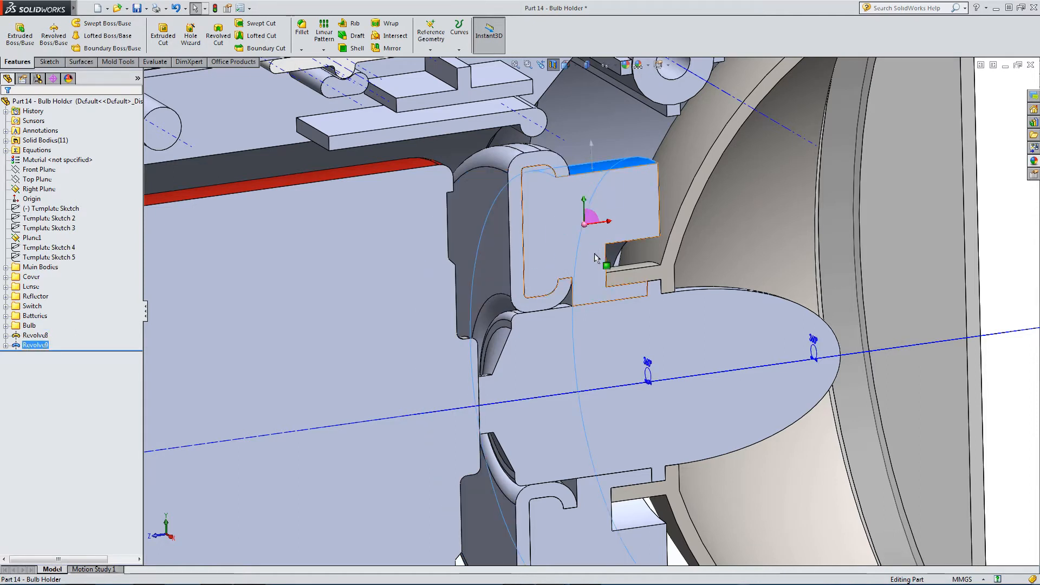
{"action": "scroll", "coordinate": [632, 355], "scroll_direction": "up", "scroll_amount": 4}
{"action": "left_click", "coordinate": [896, 249]}
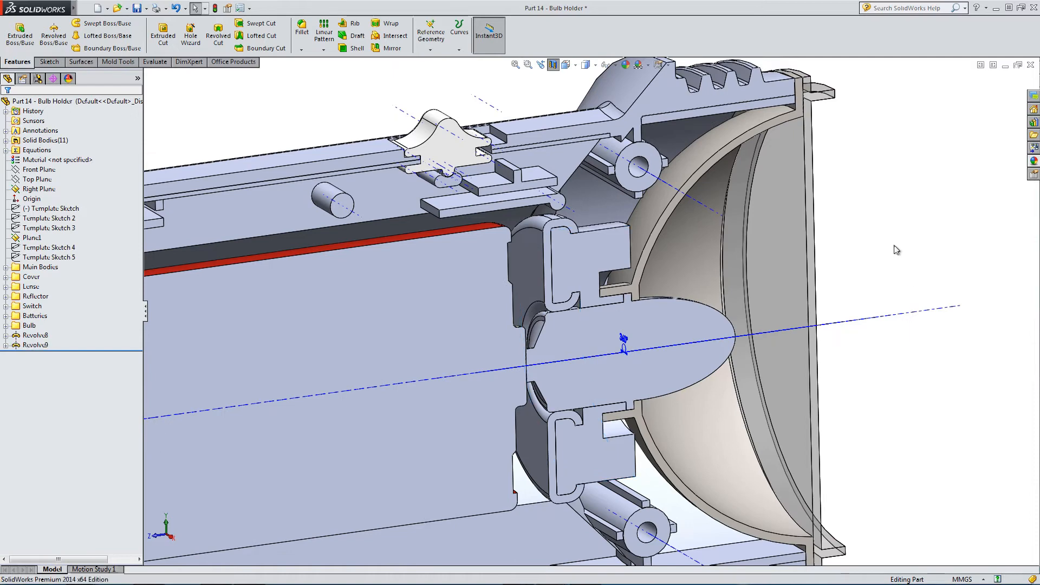
{"action": "scroll", "coordinate": [622, 341], "scroll_direction": "down", "scroll_amount": 8}
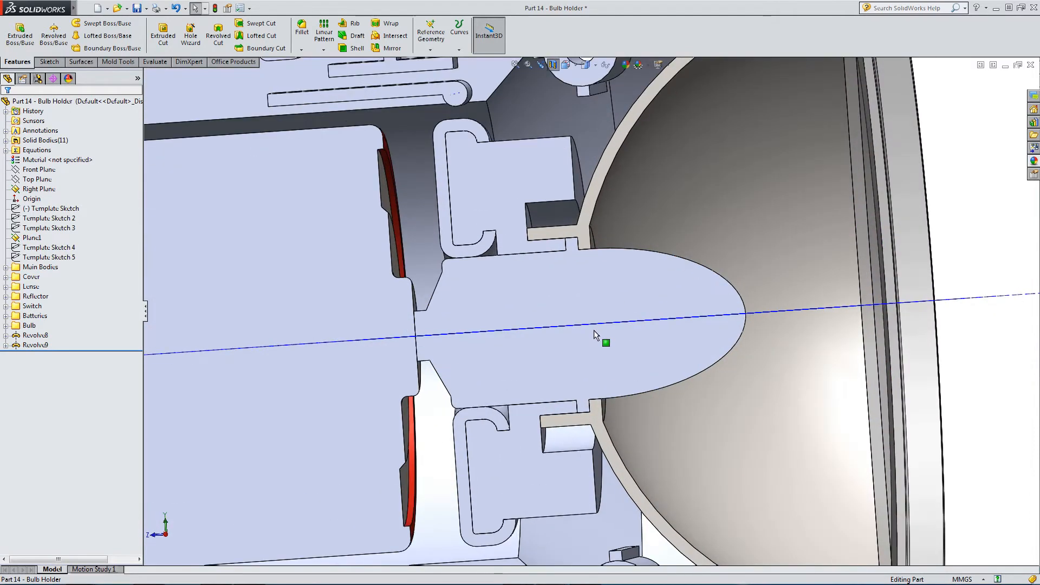
{"action": "scroll", "coordinate": [560, 302], "scroll_direction": "up", "scroll_amount": 3}
{"action": "mouse_move", "coordinate": [560, 302]}
{"action": "middle_mouse_down"}
{"action": "mouse_move", "coordinate": [565, 374]}
{"action": "mouse_move", "coordinate": [631, 372]}
{"action": "mouse_move", "coordinate": [585, 387]}
{"action": "middle_mouse_up"}
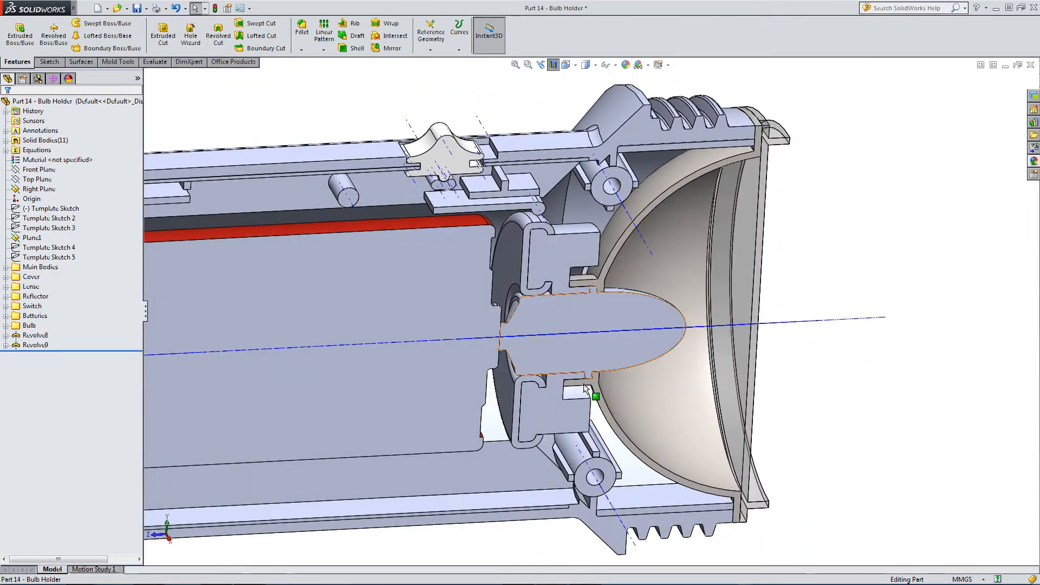
{"action": "scroll", "coordinate": [604, 355], "scroll_direction": "down", "scroll_amount": 3}
{"action": "middle_click_drag", "start_coordinate": [595, 330], "coordinate": [569, 366]}
{"action": "scroll", "coordinate": [570, 367], "scroll_direction": "up", "scroll_amount": 2}
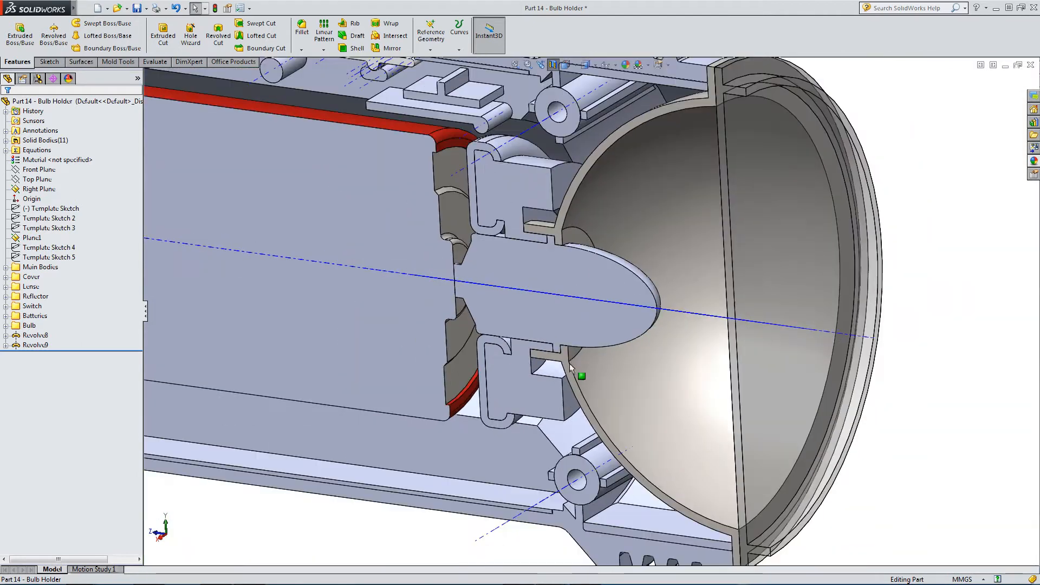
Turn off the section view and hide the reflector, bulb, lens and main housing bodies around the bulb holder
{"action": "left_click", "coordinate": [553, 64]}
{"action": "middle_click_drag", "start_coordinate": [488, 223], "coordinate": [499, 269]}
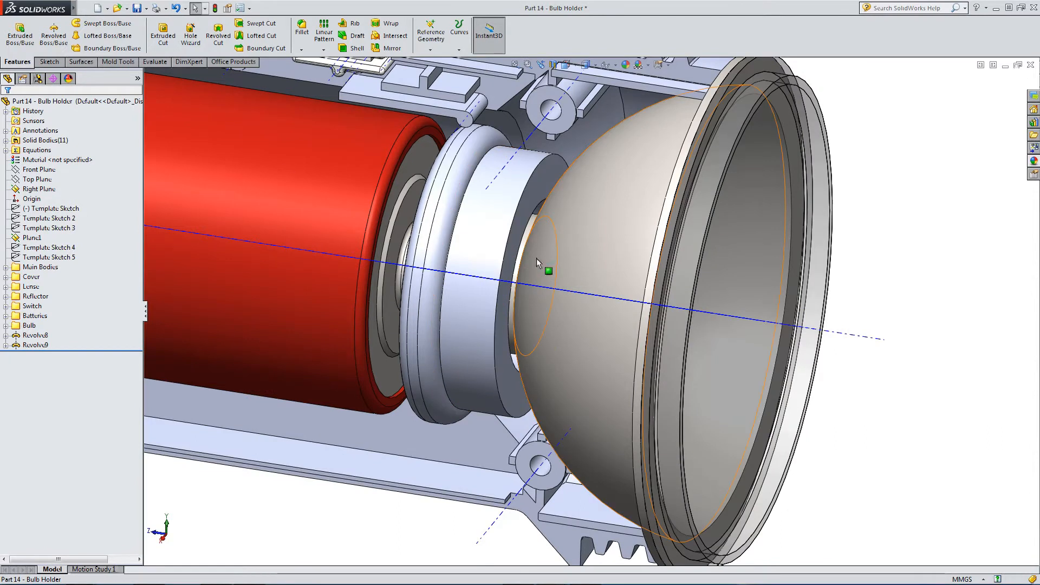
{"action": "left_click", "coordinate": [558, 246]}
{"action": "left_click", "coordinate": [600, 212]}
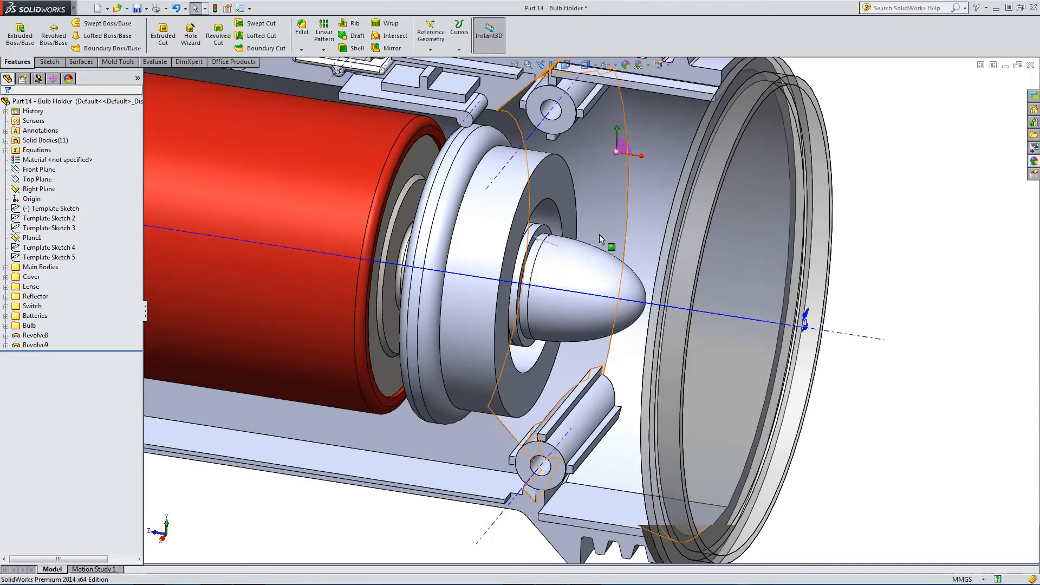
{"action": "left_click", "coordinate": [582, 274]}
{"action": "left_click", "coordinate": [613, 232]}
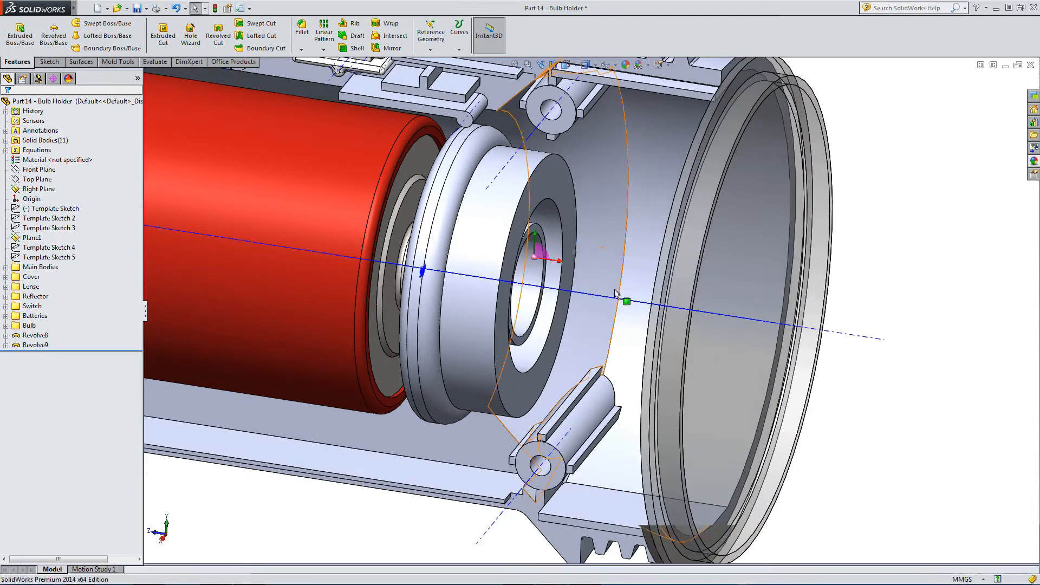
{"action": "left_click", "coordinate": [696, 256]}
{"action": "left_click", "coordinate": [736, 218]}
{"action": "mouse_move", "coordinate": [650, 265]}
{"action": "middle_mouse_down"}
{"action": "mouse_move", "coordinate": [648, 226]}
{"action": "mouse_move", "coordinate": [640, 279]}
{"action": "middle_mouse_up"}
{"action": "left_click", "coordinate": [646, 264]}
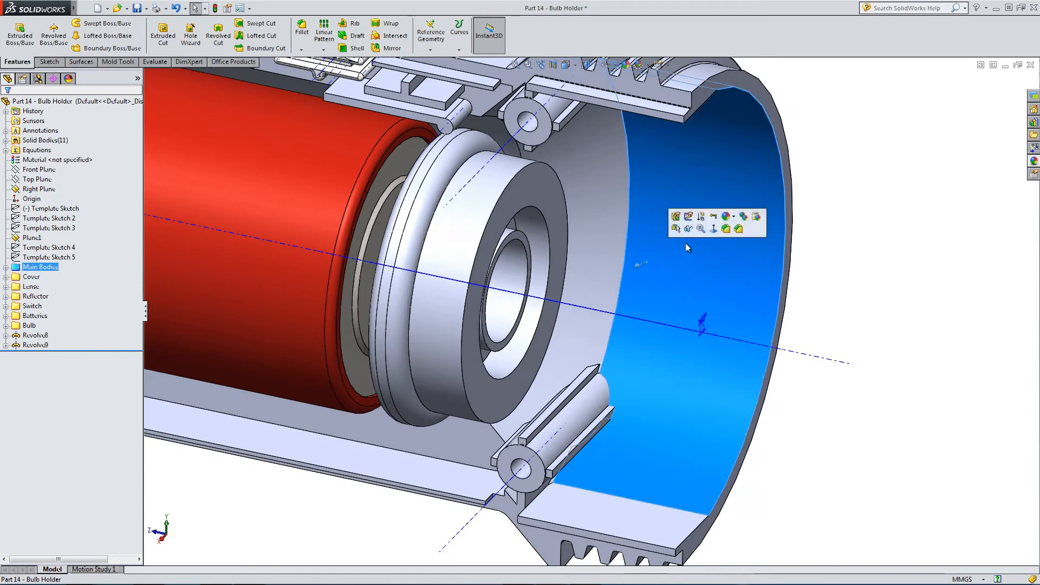
{"action": "left_click", "coordinate": [686, 232]}
Examine where the segmented ring geometry of Template Sketch 4 lies on the annular groove in the bulb holder's front
{"action": "middle_click_drag", "start_coordinate": [449, 318], "coordinate": [395, 360]}
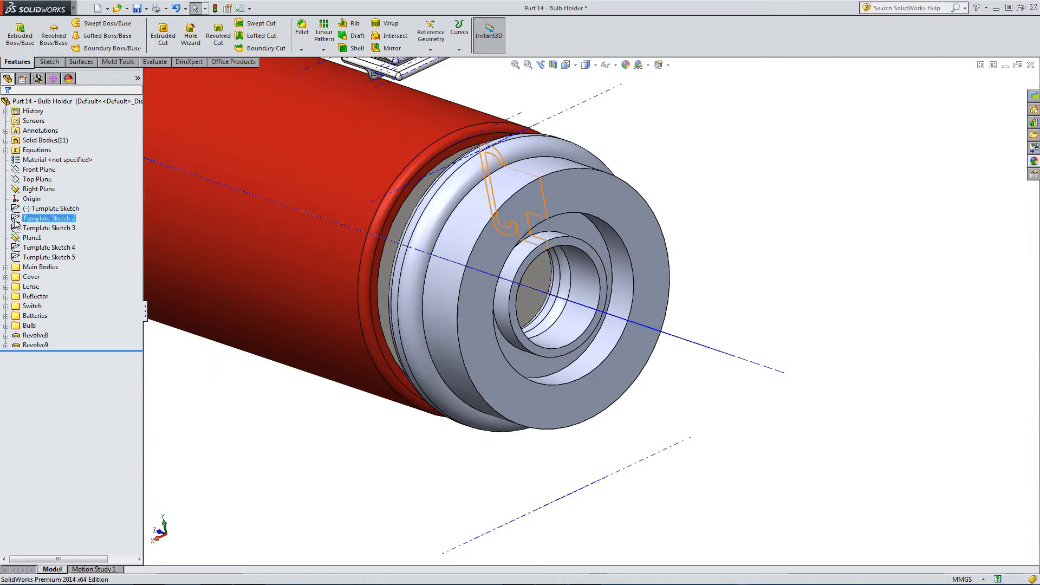
{"action": "left_click", "coordinate": [41, 248]}
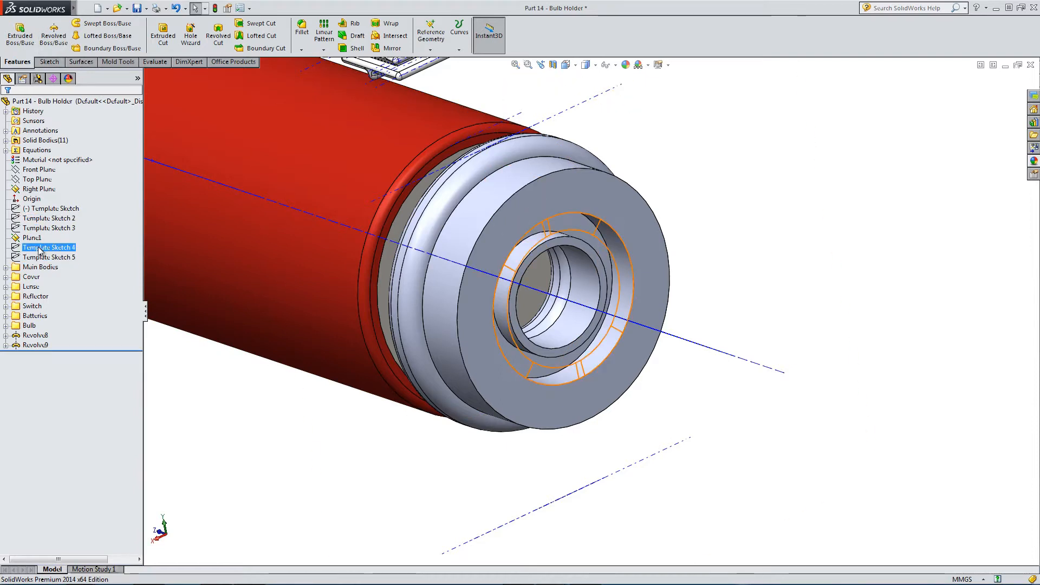
{"action": "mouse_move", "coordinate": [482, 303]}
{"action": "middle_mouse_down"}
{"action": "mouse_move", "coordinate": [432, 234]}
{"action": "mouse_move", "coordinate": [478, 293]}
{"action": "middle_mouse_up"}
{"action": "scroll", "coordinate": [574, 333], "scroll_direction": "down", "scroll_amount": 3}
{"action": "scroll", "coordinate": [518, 295], "scroll_direction": "down", "scroll_amount": 1}
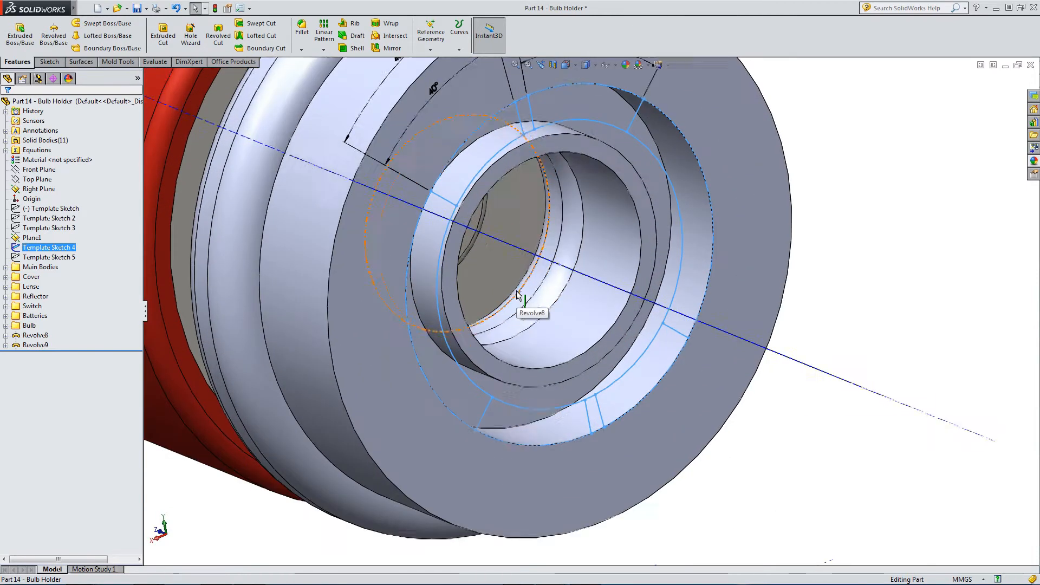
{"action": "middle_click_drag", "start_coordinate": [460, 325], "coordinate": [433, 354]}
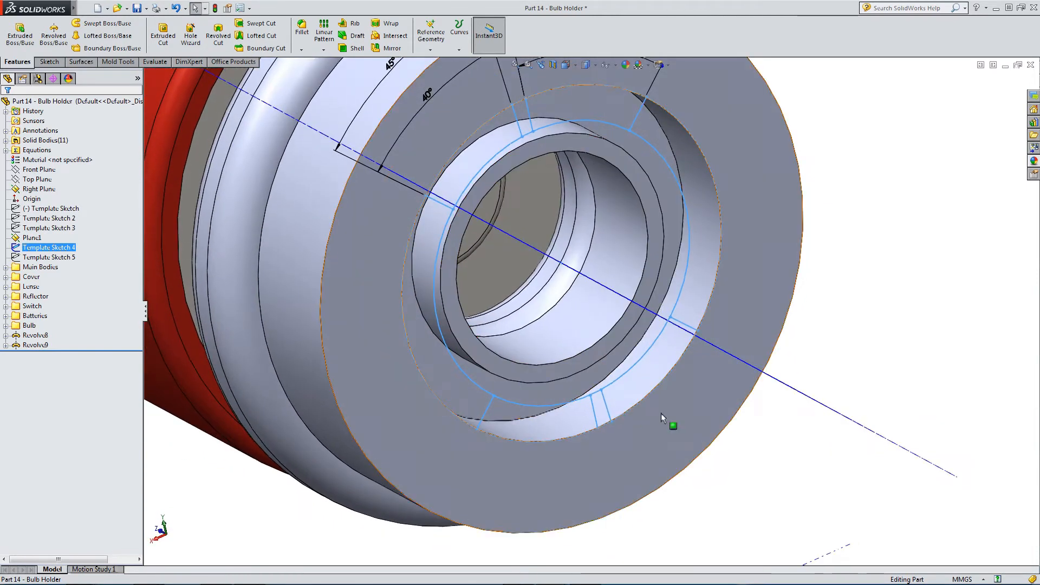
{"action": "scroll", "coordinate": [695, 386], "scroll_direction": "up", "scroll_amount": 1}
{"action": "scroll", "coordinate": [697, 392], "scroll_direction": "up", "scroll_amount": 1}
{"action": "left_click", "coordinate": [715, 438]}
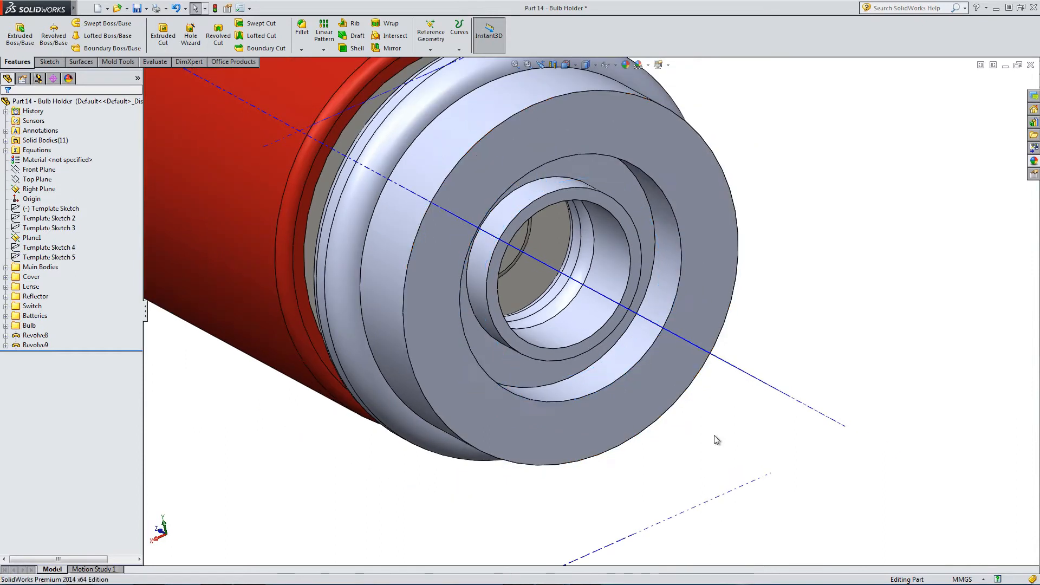
Sketch on the bulb holder's flat front face and convert the segmented ring geometry of Template Sketch 4 into it
{"action": "left_click", "coordinate": [428, 269]}
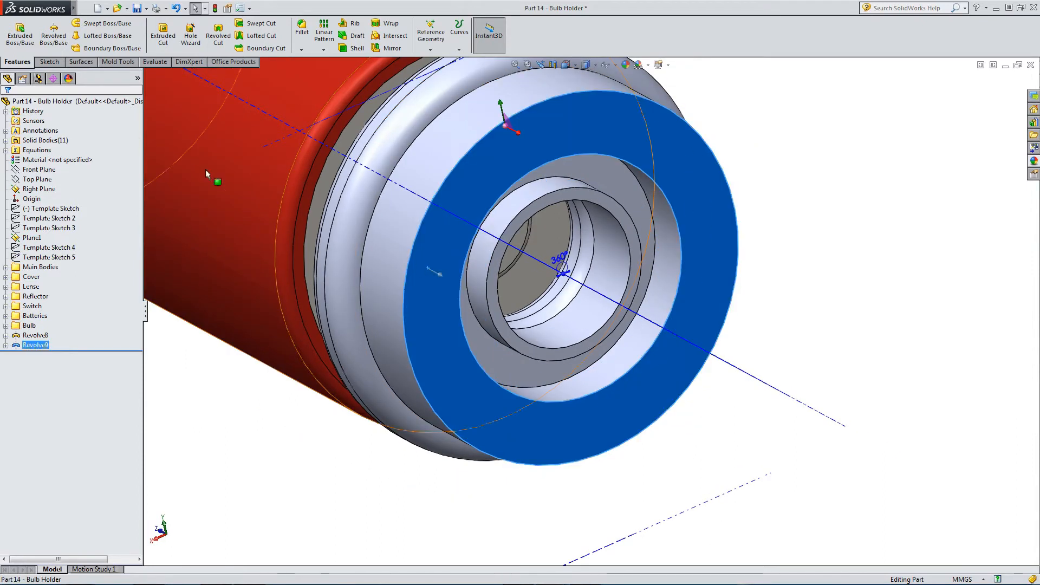
{"action": "left_click", "coordinate": [48, 61]}
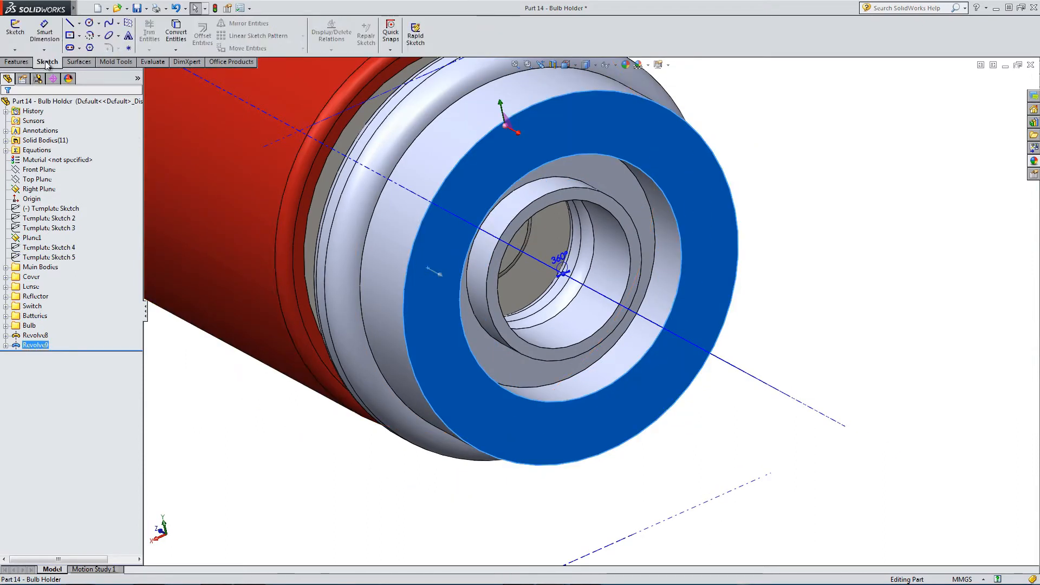
{"action": "left_click", "coordinate": [16, 31]}
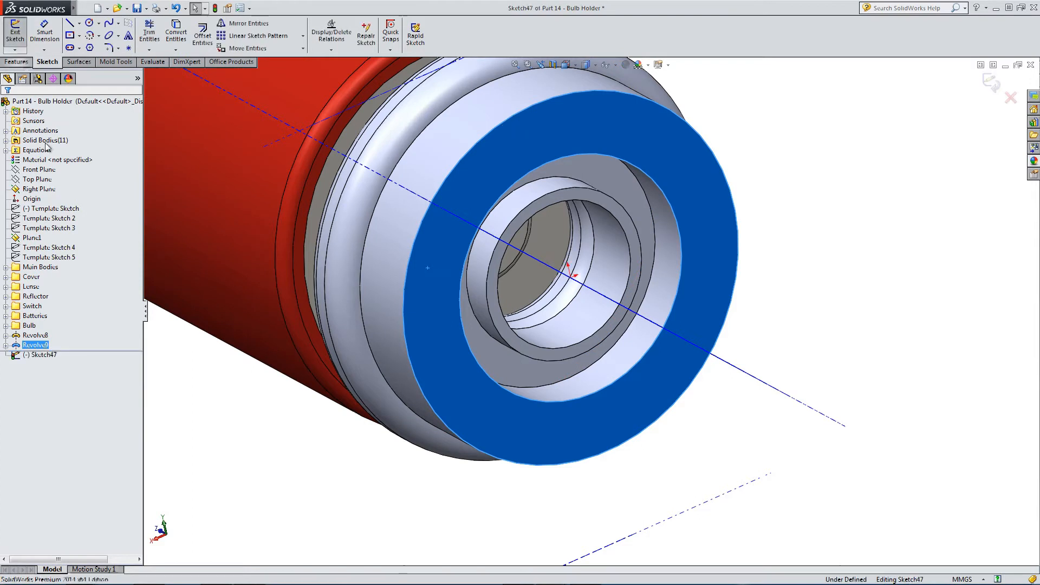
{"action": "left_click", "coordinate": [59, 247]}
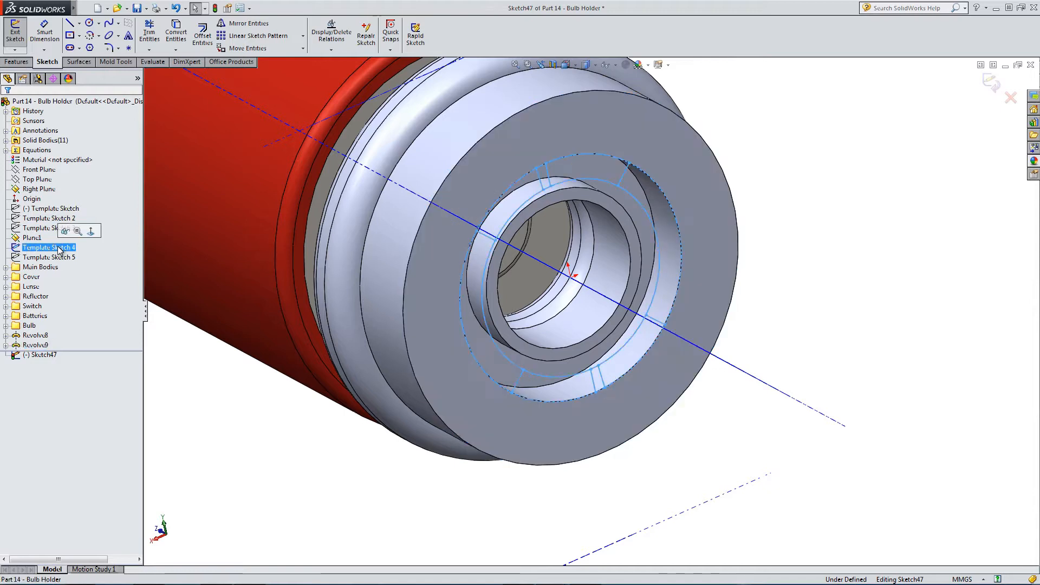
{"action": "left_click", "coordinate": [176, 33]}
{"action": "middle_click_drag", "start_coordinate": [459, 339], "coordinate": [499, 310]}
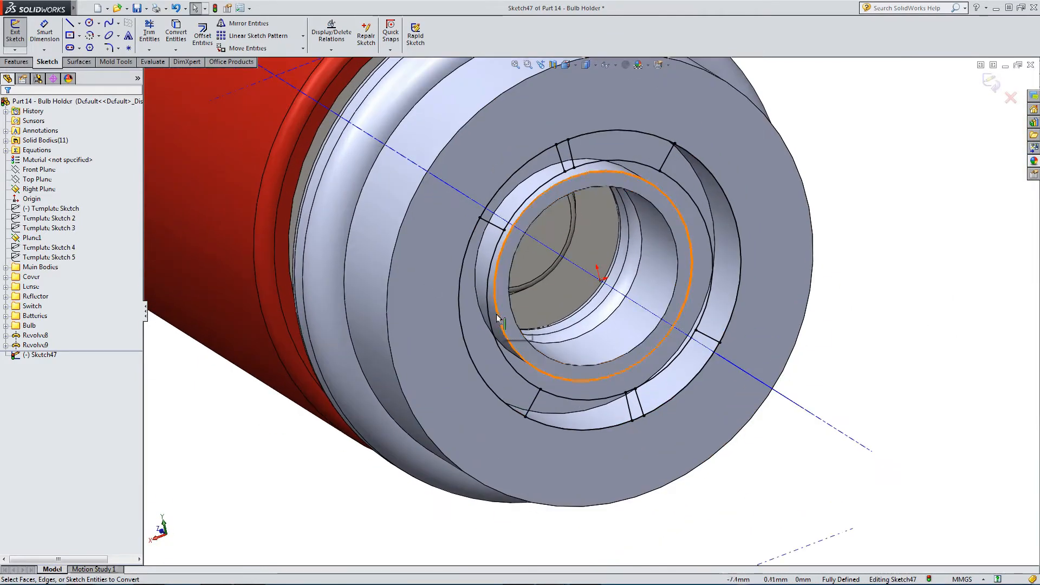
Start a boss extrude with the ring regions forming two opposite long arcs as contours, leaving the short upper and lower gaps open
{"action": "left_click", "coordinate": [18, 62]}
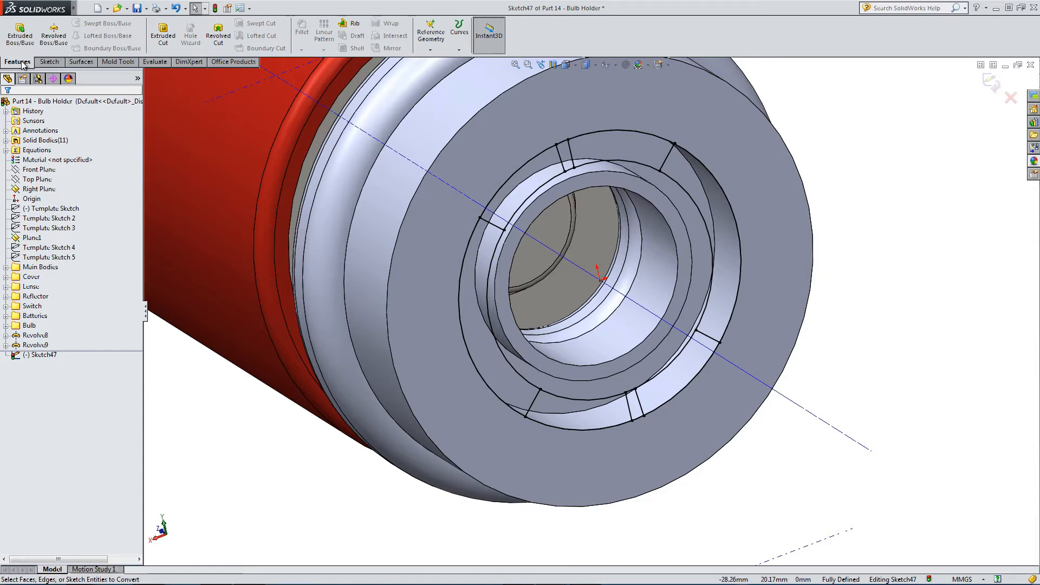
{"action": "left_click", "coordinate": [20, 33]}
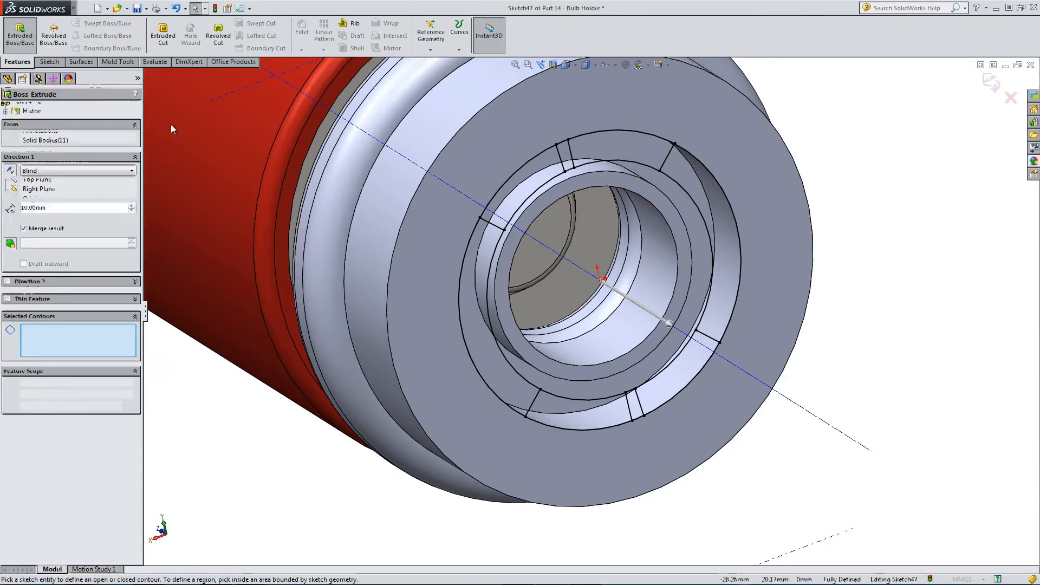
{"action": "left_click", "coordinate": [565, 157]}
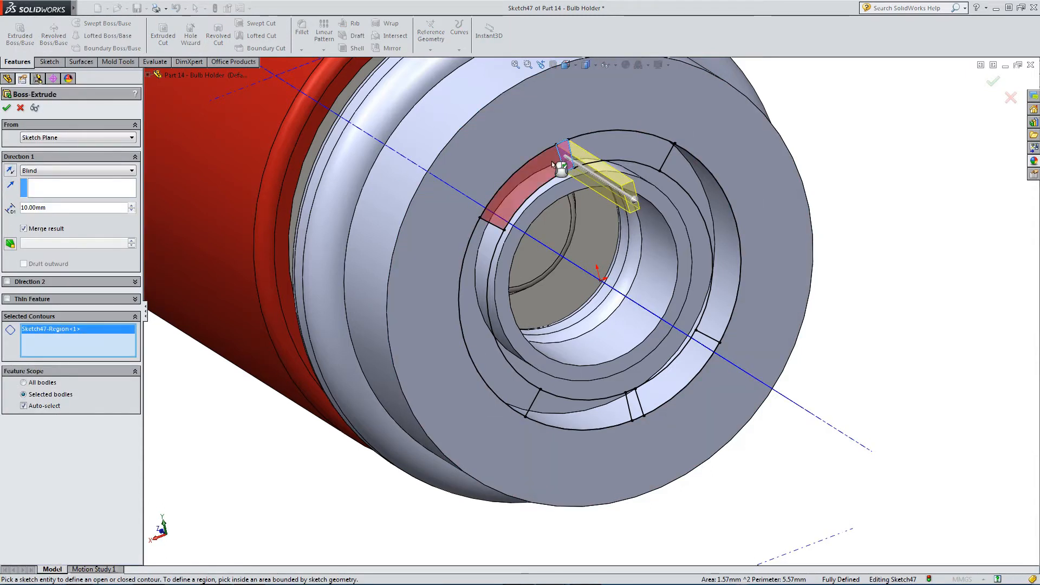
{"action": "left_click", "coordinate": [558, 164]}
{"action": "left_click", "coordinate": [487, 264]}
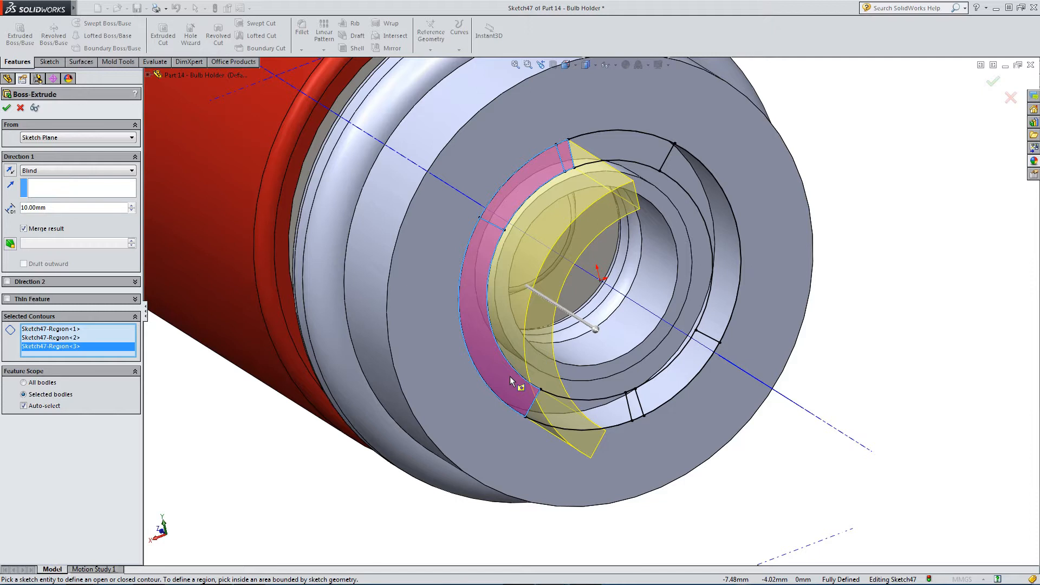
{"action": "left_click", "coordinate": [635, 403]}
{"action": "left_click", "coordinate": [658, 398]}
{"action": "left_click", "coordinate": [719, 326]}
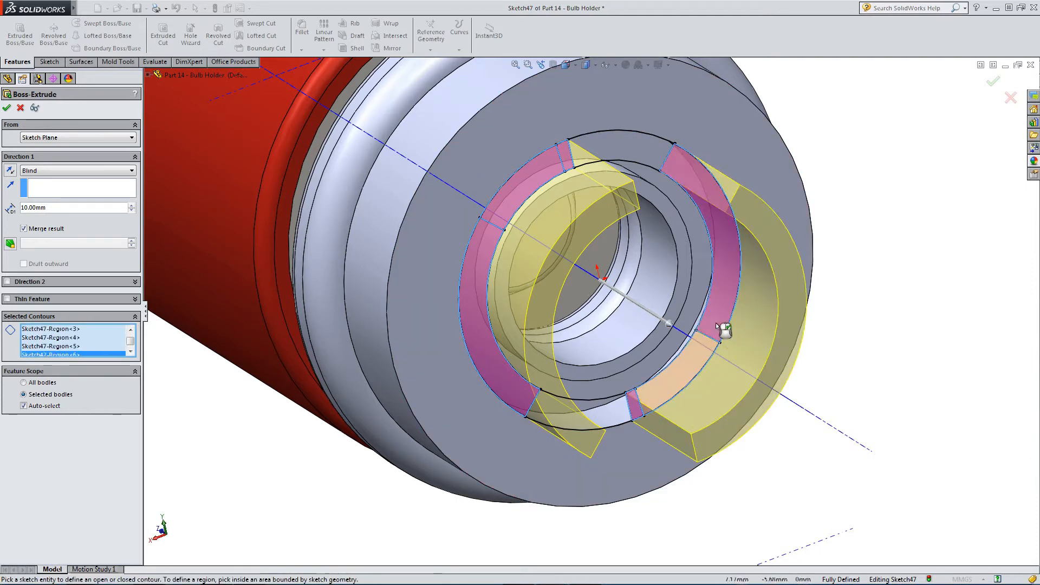
{"action": "middle_click_drag", "start_coordinate": [694, 379], "coordinate": [560, 410]}
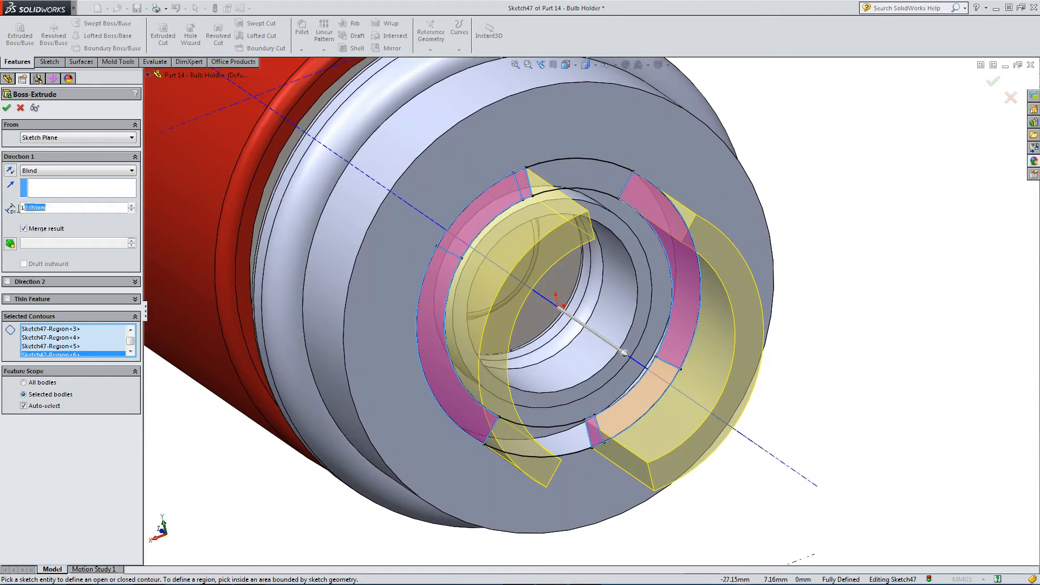
Extrude the selected arcs 2 mm inward over the groove, merging them only with the stepped front body Revolve9
{"action": "type", "text": "2"}
{"action": "key", "text": "Return"}
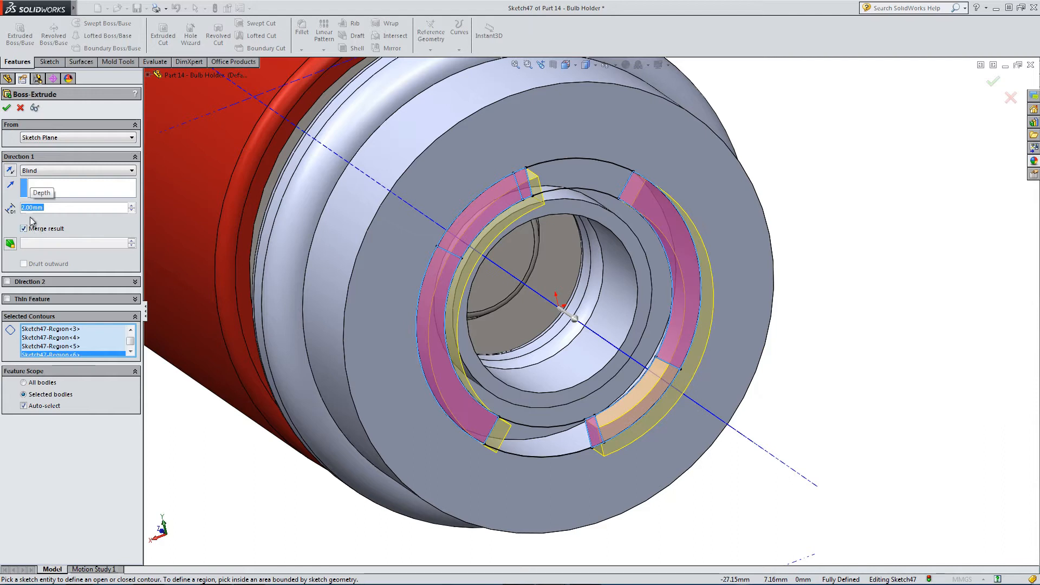
{"action": "left_click", "coordinate": [9, 172]}
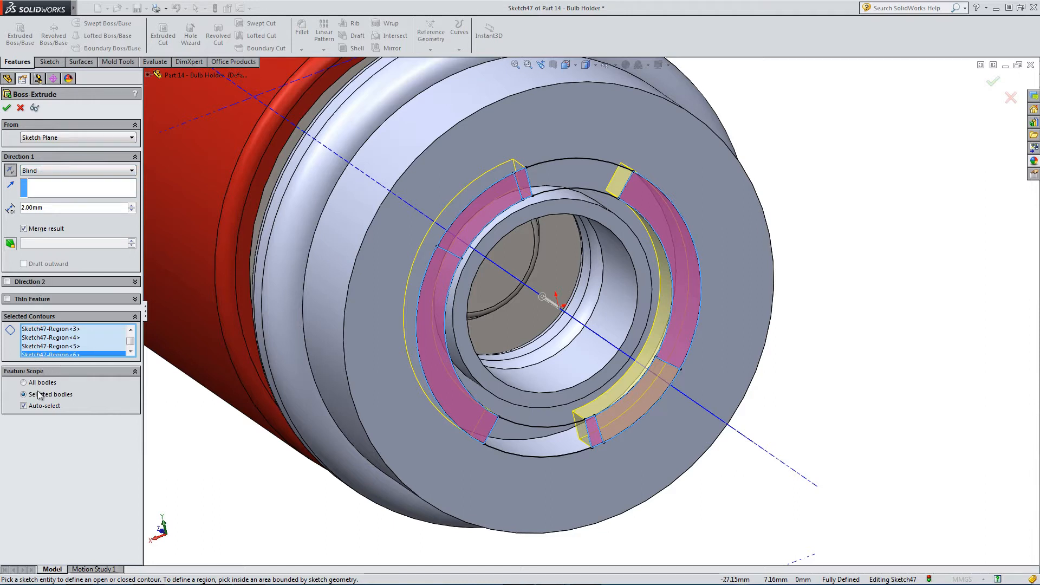
{"action": "left_click", "coordinate": [23, 405]}
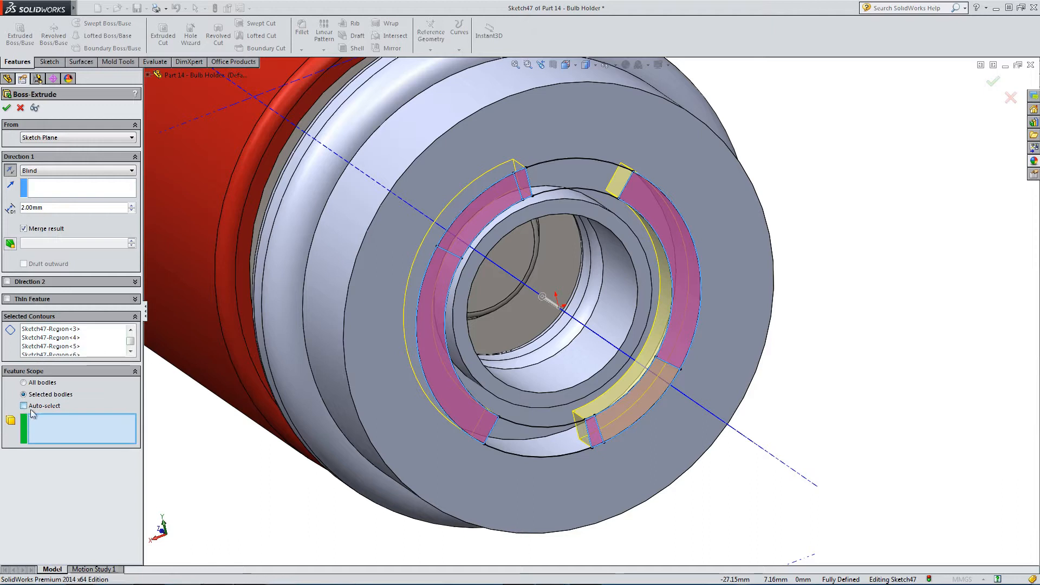
{"action": "left_click", "coordinate": [623, 137]}
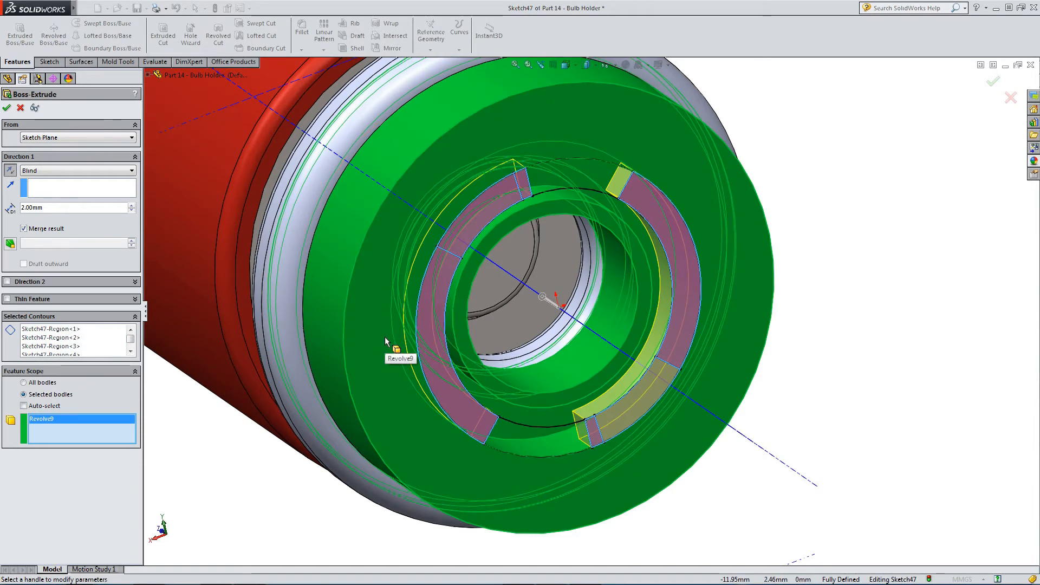
{"action": "left_click", "coordinate": [7, 108]}
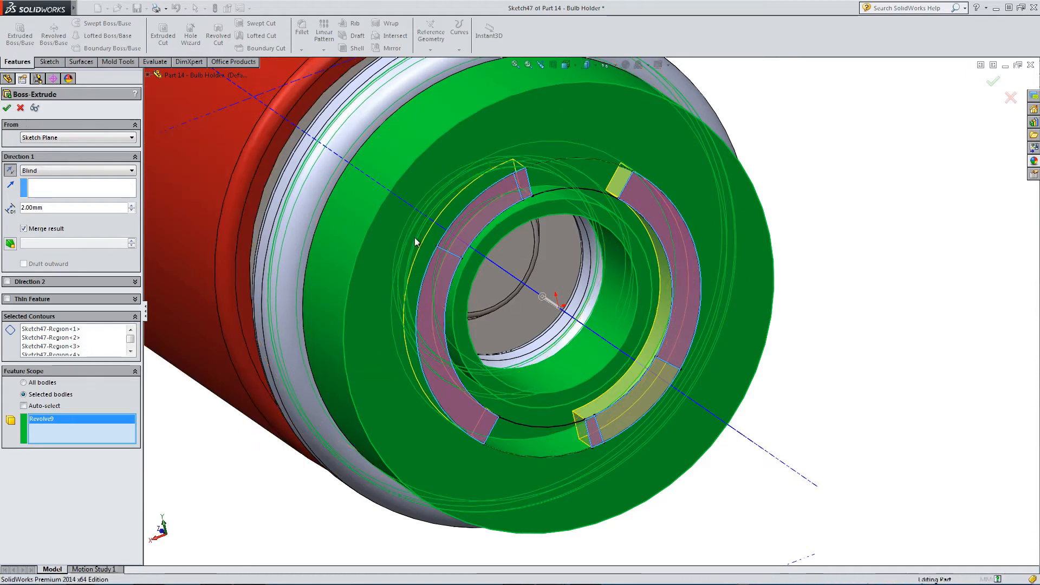
{"action": "key", "text": "z"}
{"action": "key", "text": "z"}
{"action": "left_click", "coordinate": [818, 267]}
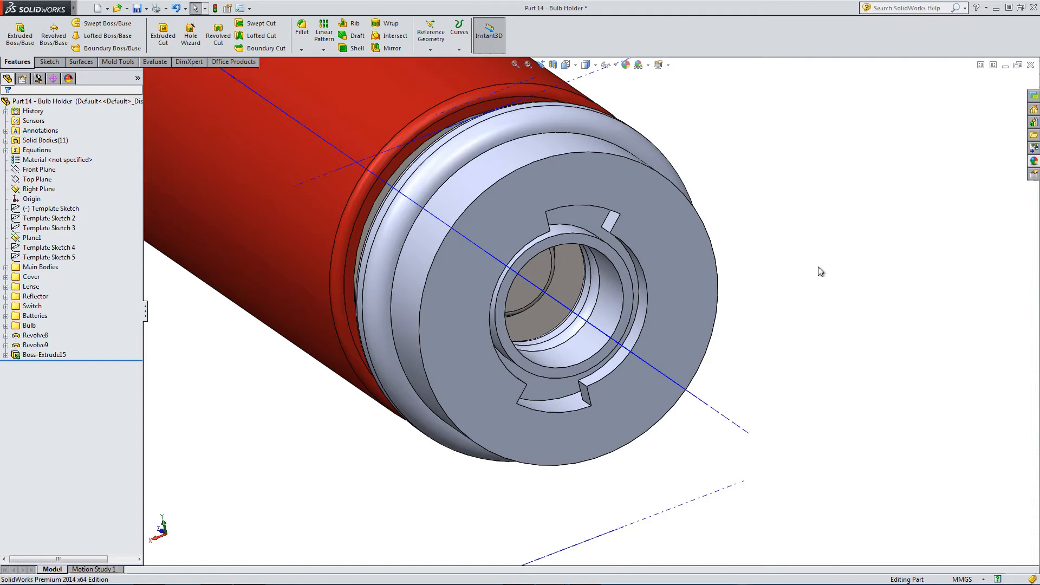
Section the model along the Right Plane and examine how the extruded arcs overhang the annular groove
{"action": "middle_click_drag", "start_coordinate": [471, 360], "coordinate": [444, 350]}
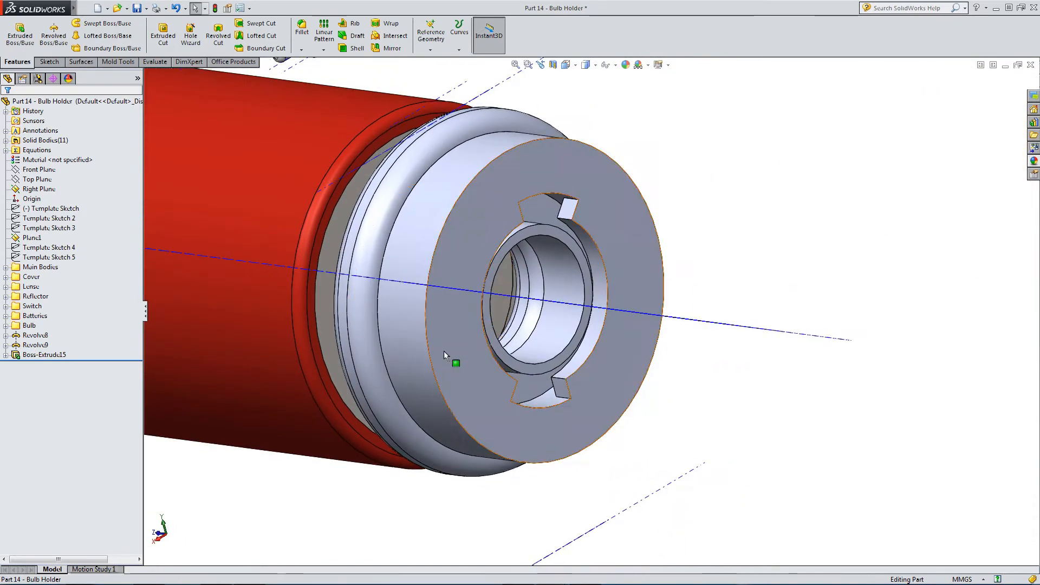
{"action": "middle_click_drag", "start_coordinate": [557, 220], "coordinate": [547, 102]}
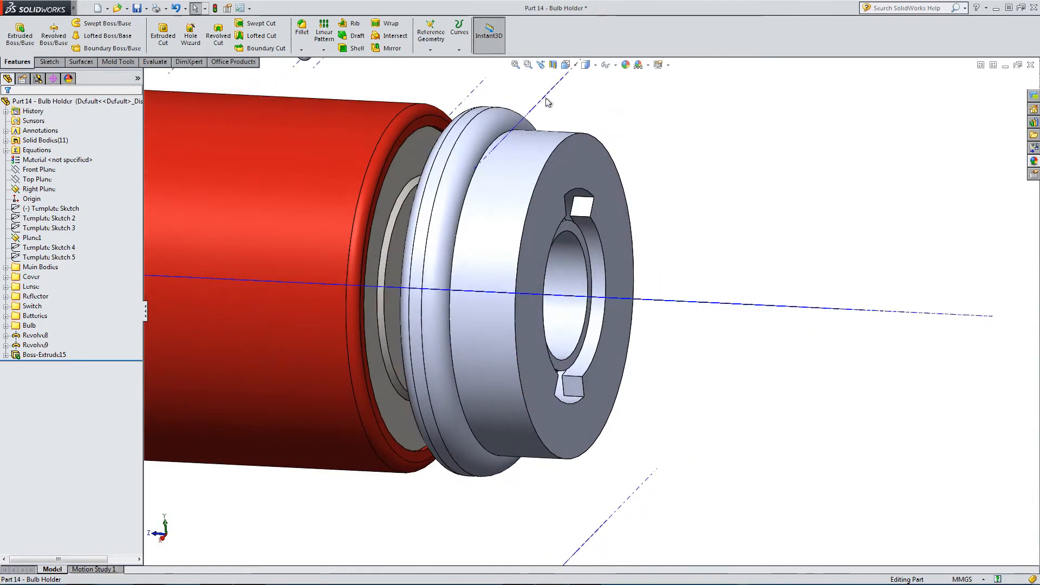
{"action": "left_click", "coordinate": [553, 64]}
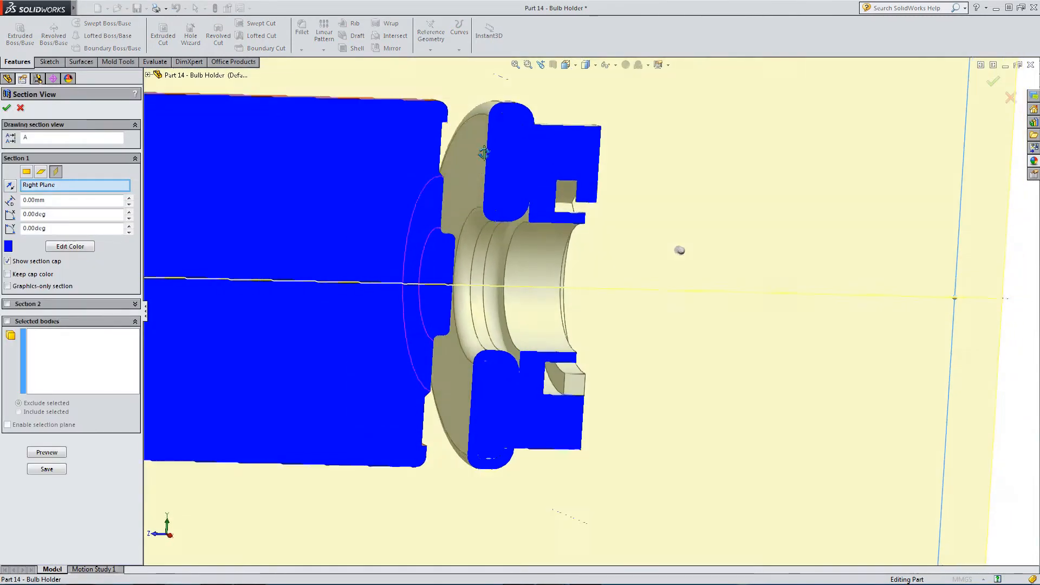
{"action": "middle_click_drag", "start_coordinate": [483, 153], "coordinate": [498, 165]}
{"action": "left_click", "coordinate": [7, 108]}
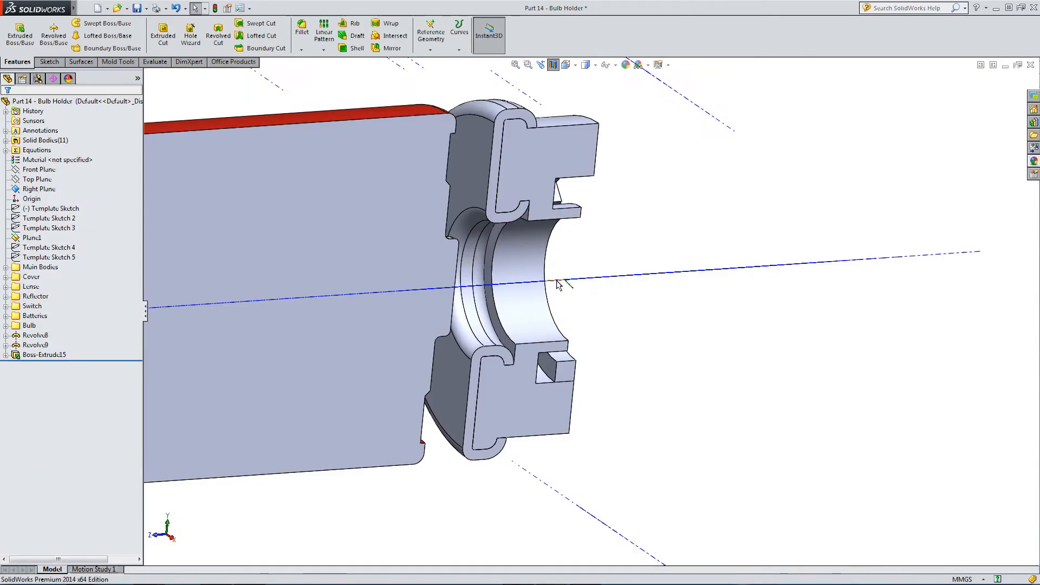
{"action": "scroll", "coordinate": [538, 371], "scroll_direction": "down", "scroll_amount": 6}
{"action": "middle_click_drag", "start_coordinate": [518, 333], "coordinate": [442, 291]}
{"action": "scroll", "coordinate": [517, 338], "scroll_direction": "up", "scroll_amount": 5}
{"action": "middle_click_drag", "start_coordinate": [518, 338], "coordinate": [606, 352]}
{"action": "scroll", "coordinate": [605, 352], "scroll_direction": "down", "scroll_amount": 4}
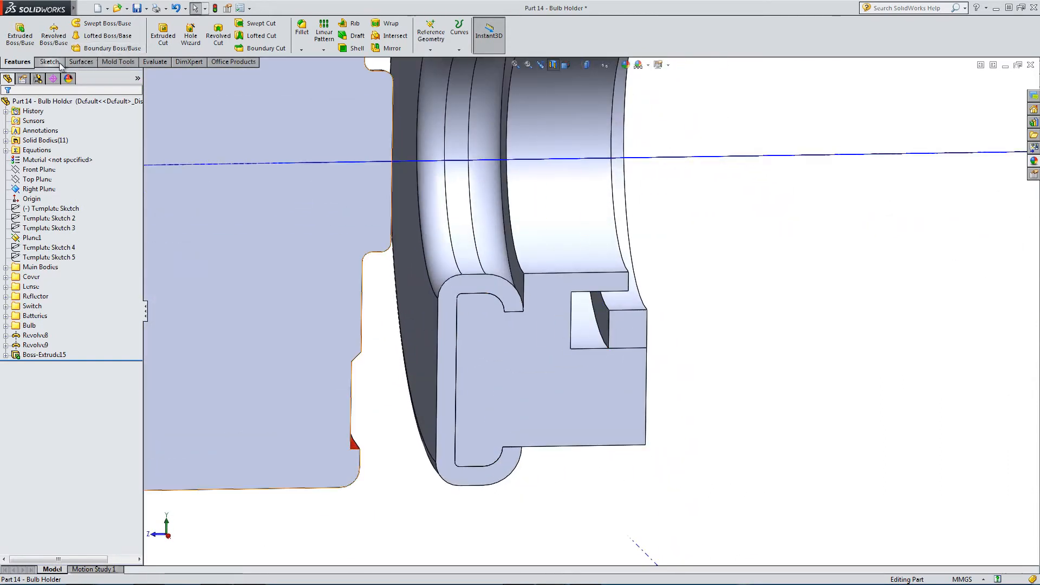
Sketch on the inner face of the extruded arc inside the groove and convert Template Sketch 4 into it
{"action": "left_click", "coordinate": [59, 63]}
{"action": "left_click", "coordinate": [599, 314]}
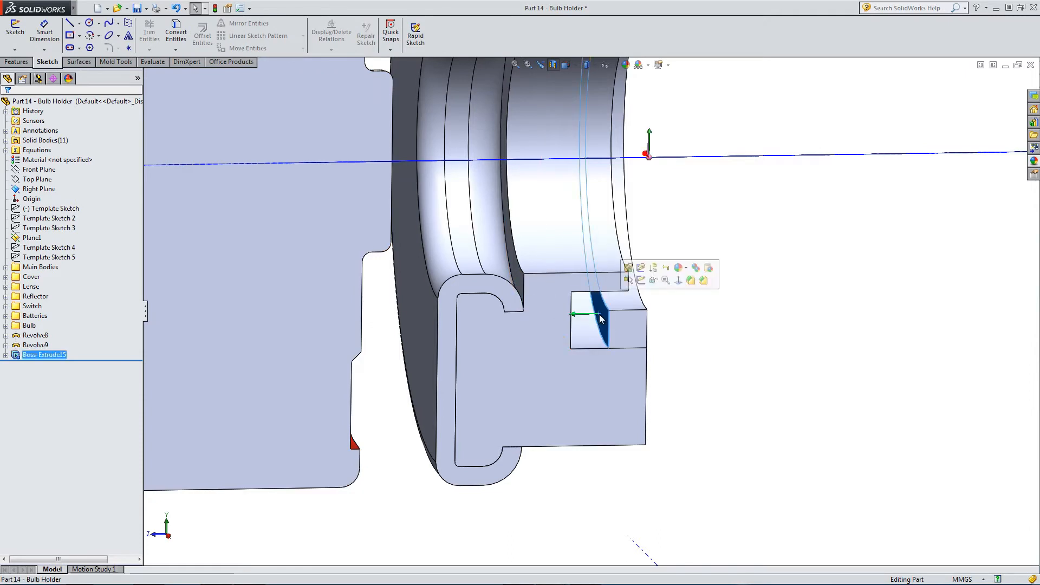
{"action": "left_click", "coordinate": [639, 282]}
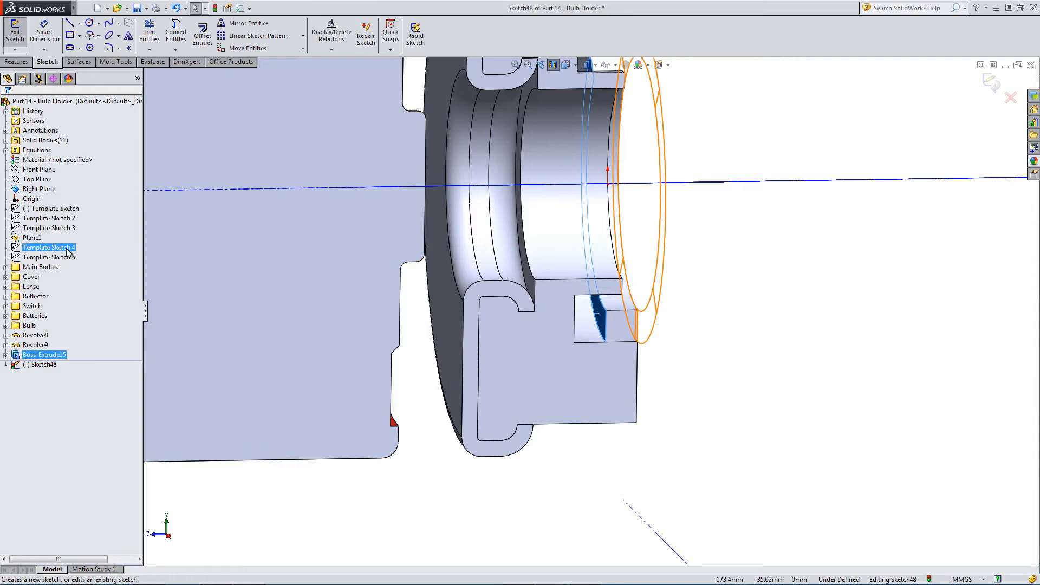
{"action": "left_click", "coordinate": [176, 33]}
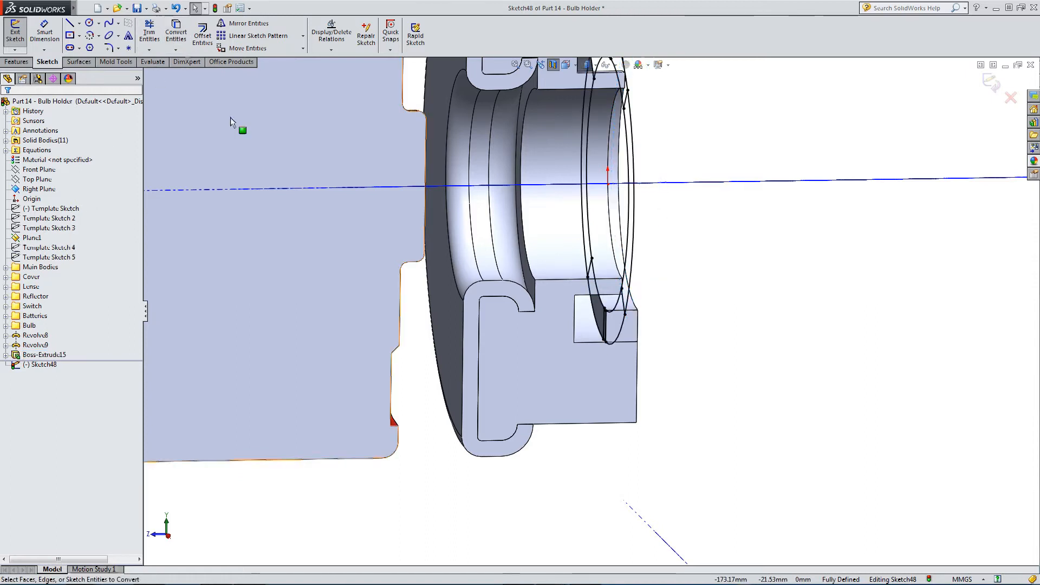
Check where the converted ring segments lie relative to the groove and arcs, and turn off the section view
{"action": "scroll", "coordinate": [564, 363], "scroll_direction": "down", "scroll_amount": 2}
{"action": "middle_click_drag", "start_coordinate": [546, 350], "coordinate": [596, 394]}
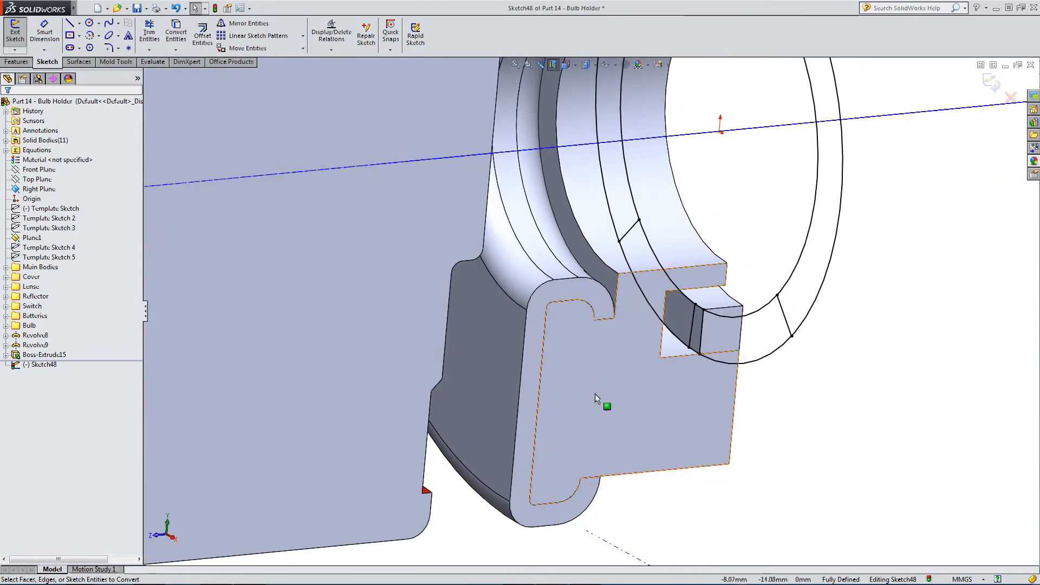
{"action": "scroll", "coordinate": [601, 352], "scroll_direction": "up", "scroll_amount": 3}
{"action": "mouse_move", "coordinate": [605, 349]}
{"action": "middle_mouse_down"}
{"action": "mouse_move", "coordinate": [589, 333]}
{"action": "mouse_move", "coordinate": [506, 330]}
{"action": "mouse_move", "coordinate": [463, 358]}
{"action": "middle_mouse_up"}
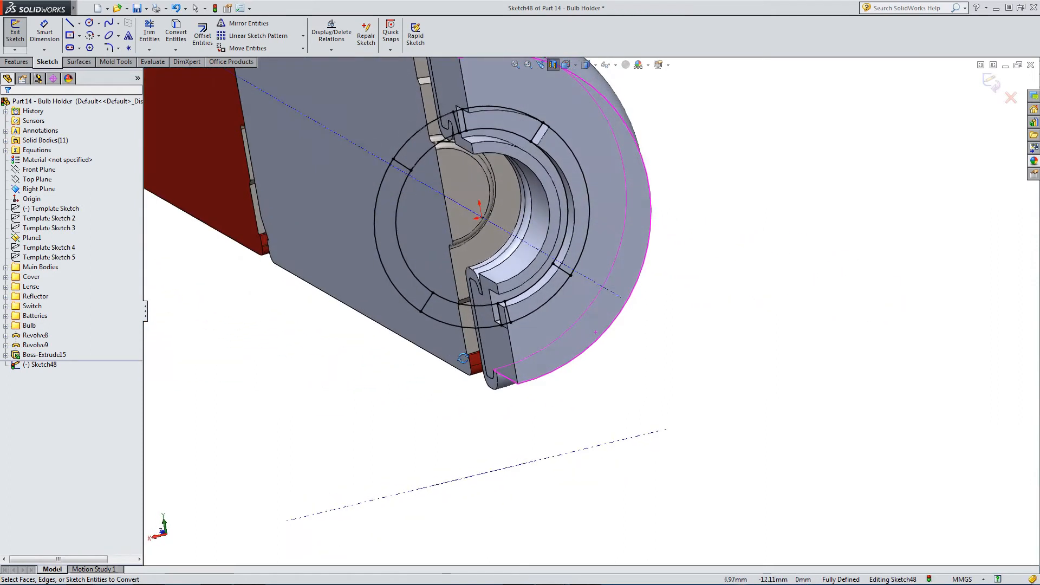
{"action": "scroll", "coordinate": [488, 360], "scroll_direction": "down", "scroll_amount": 3}
{"action": "scroll", "coordinate": [569, 330], "scroll_direction": "up", "scroll_amount": 2}
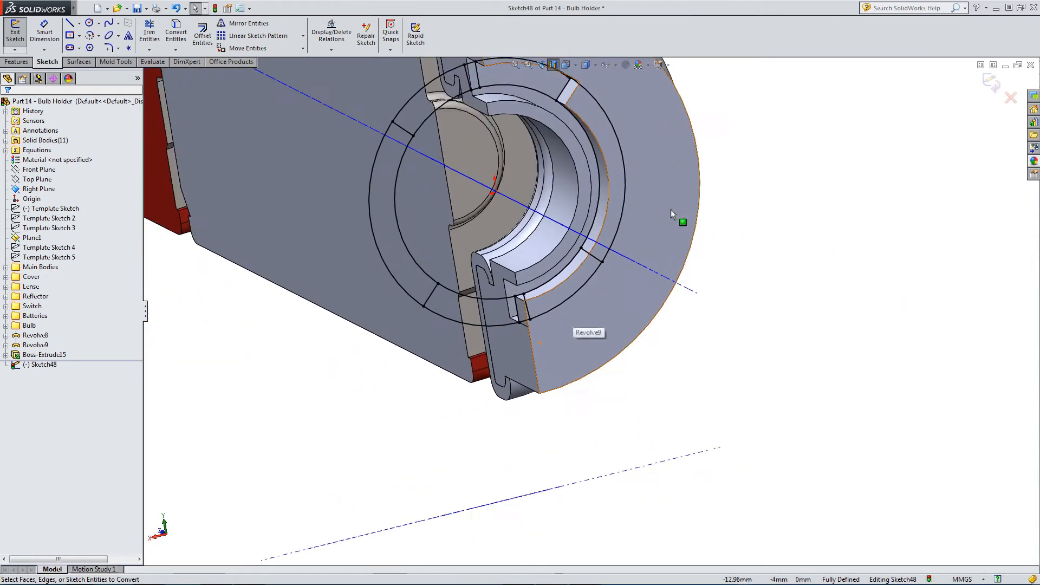
{"action": "left_click", "coordinate": [554, 68]}
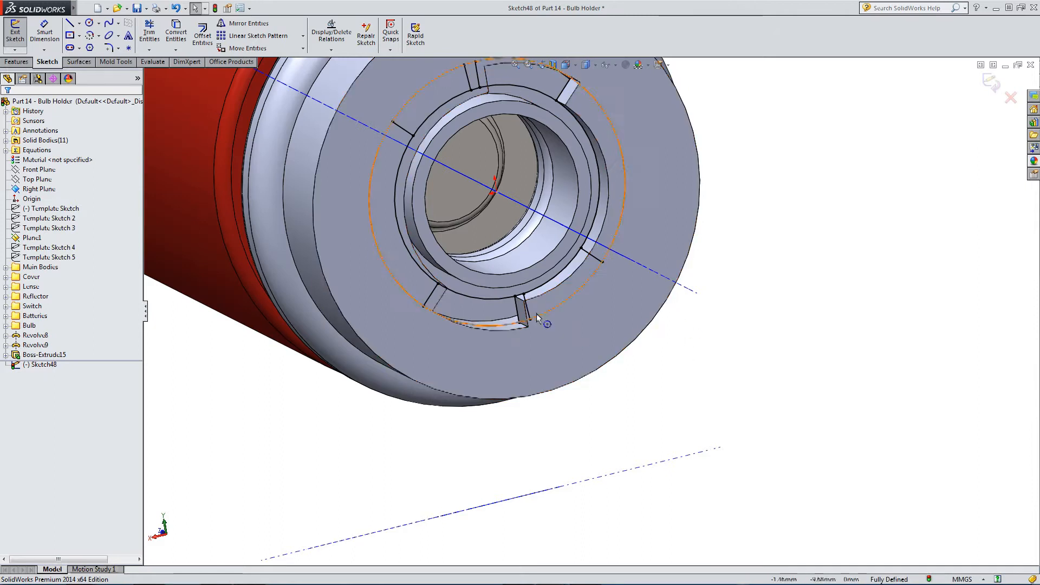
{"action": "middle_click_drag", "start_coordinate": [543, 297], "coordinate": [550, 309]}
{"action": "scroll", "coordinate": [461, 182], "scroll_direction": "down", "scroll_amount": 2}
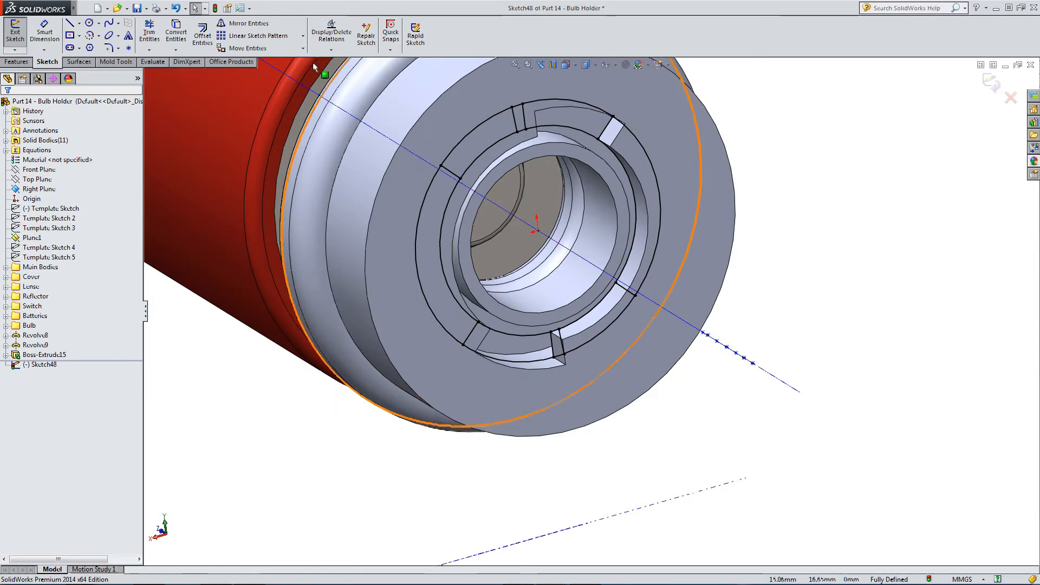
Start an Extruded Boss from the converted ring sketch and examine its segments around the front groove from several angles
{"action": "left_click", "coordinate": [12, 61]}
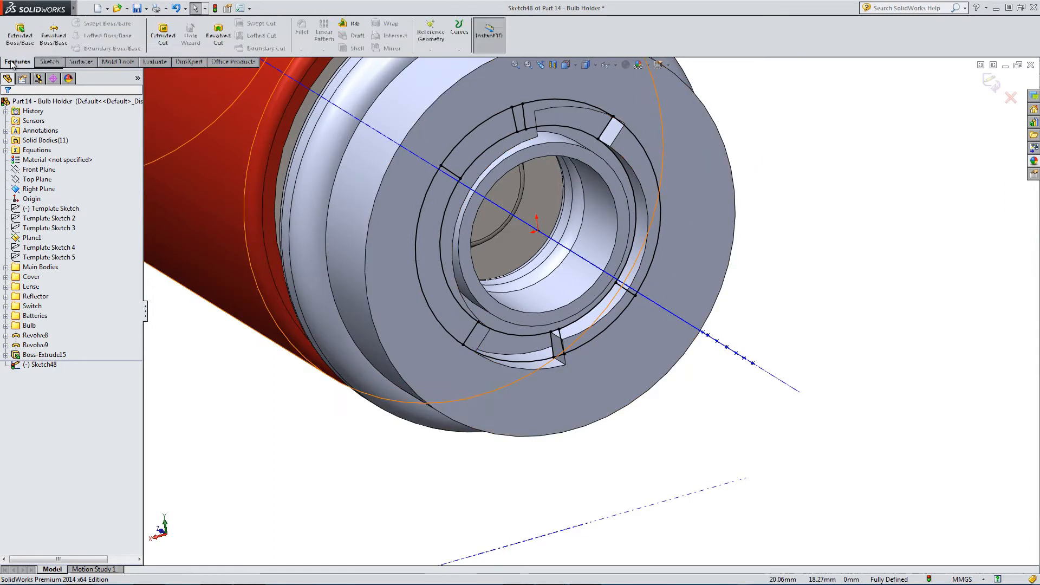
{"action": "left_click", "coordinate": [20, 34]}
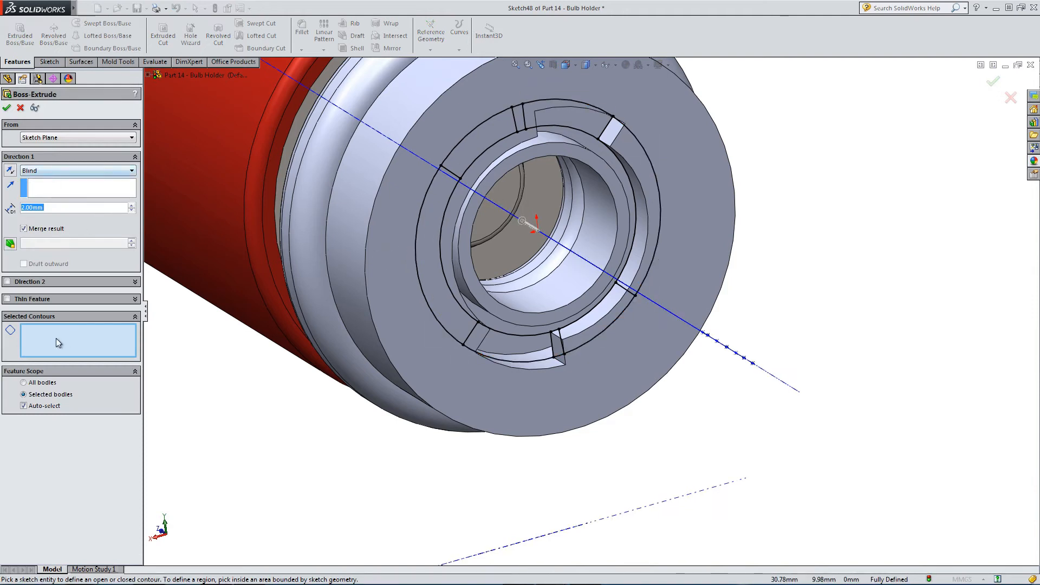
{"action": "middle_click_drag", "start_coordinate": [434, 214], "coordinate": [401, 222]}
{"action": "key", "text": "f"}
{"action": "scroll", "coordinate": [551, 396], "scroll_direction": "down", "scroll_amount": 5}
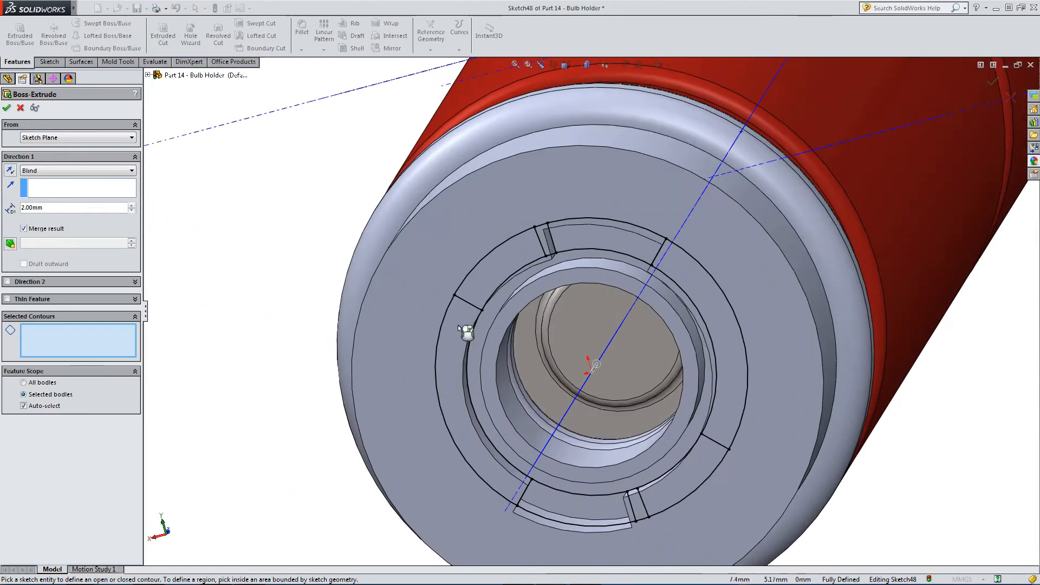
{"action": "middle_click_drag", "start_coordinate": [457, 340], "coordinate": [414, 307]}
{"action": "scroll", "coordinate": [378, 265], "scroll_direction": "up", "scroll_amount": 2}
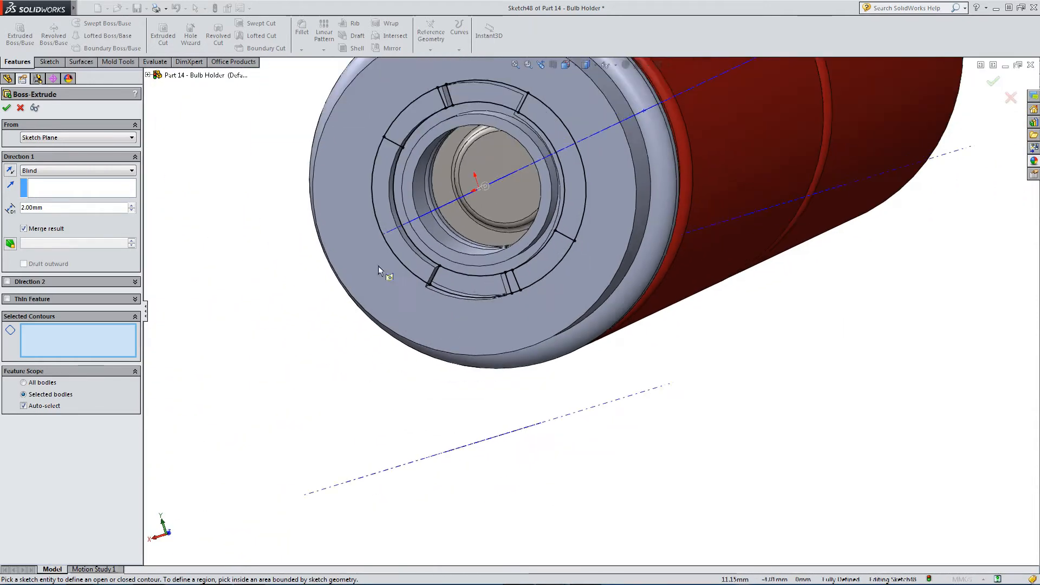
{"action": "scroll", "coordinate": [378, 266], "scroll_direction": "down", "scroll_amount": 2}
{"action": "middle_click_drag", "start_coordinate": [422, 269], "coordinate": [415, 308]}
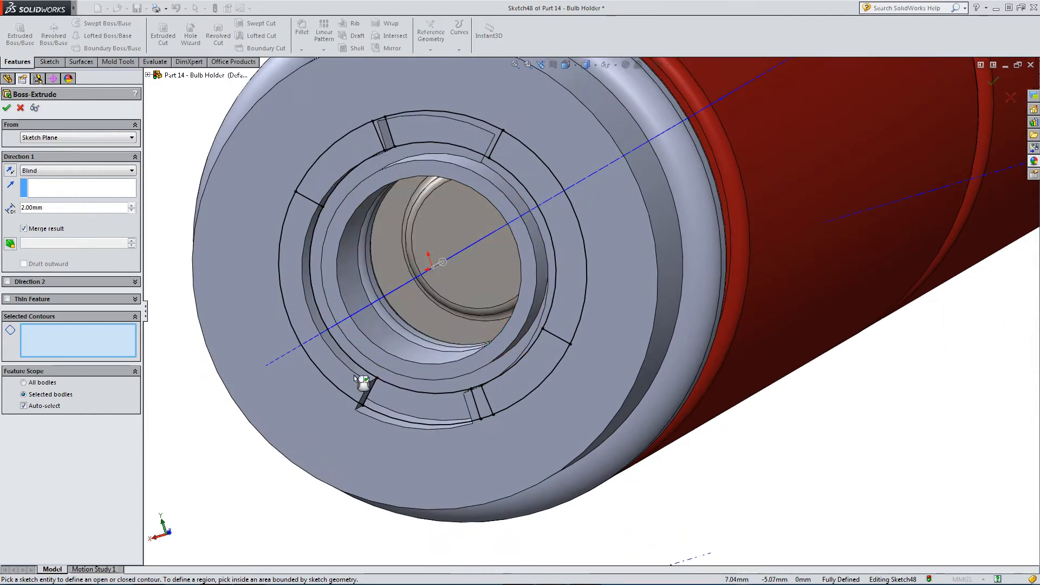
{"action": "middle_click_drag", "start_coordinate": [349, 387], "coordinate": [390, 388]}
{"action": "scroll", "coordinate": [819, 373], "scroll_direction": "up", "scroll_amount": 5}
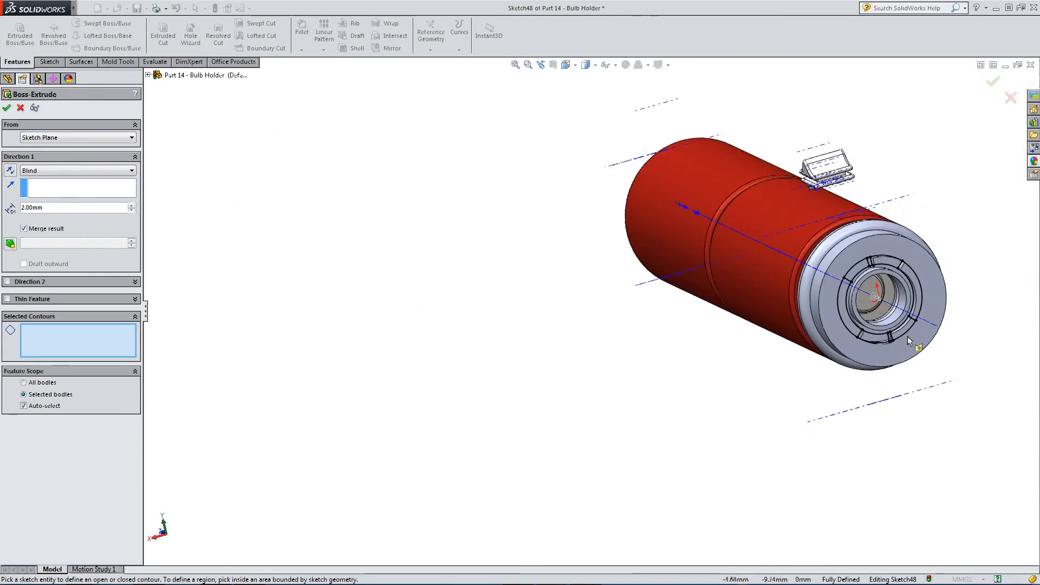
{"action": "scroll", "coordinate": [778, 293], "scroll_direction": "down", "scroll_amount": 10}
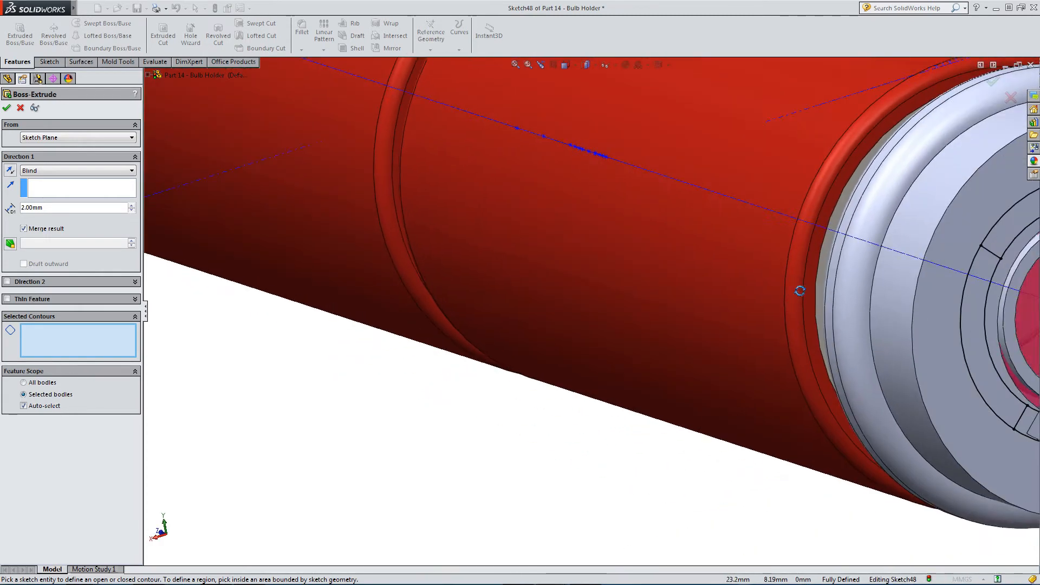
{"action": "scroll", "coordinate": [799, 291], "scroll_direction": "up", "scroll_amount": 5}
{"action": "scroll", "coordinate": [801, 302], "scroll_direction": "down", "scroll_amount": 6}
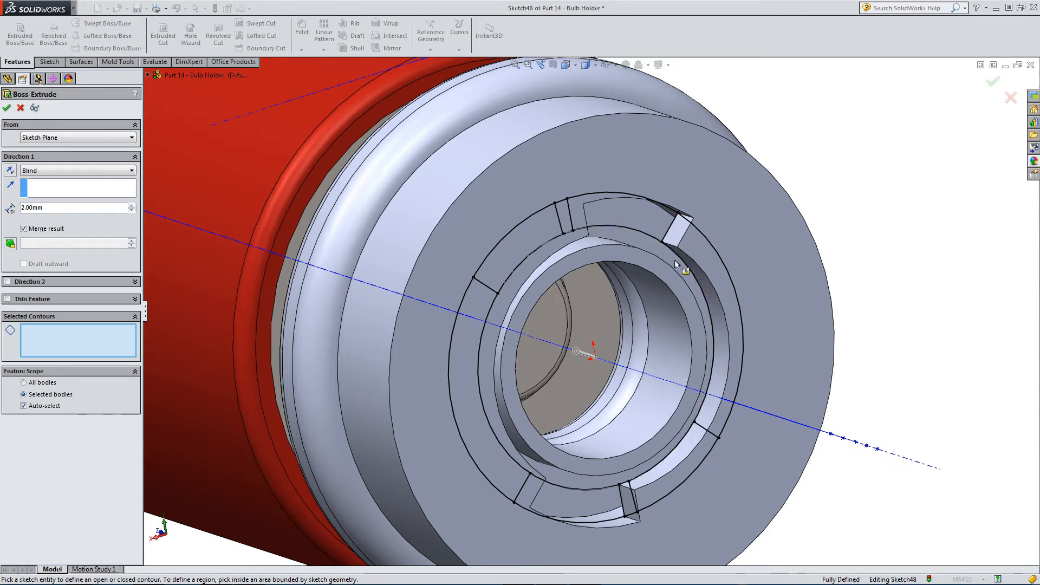
Turn off automatic selection of the bodies to merge and return to choosing the extrusion's contours
{"action": "left_click", "coordinate": [23, 406]}
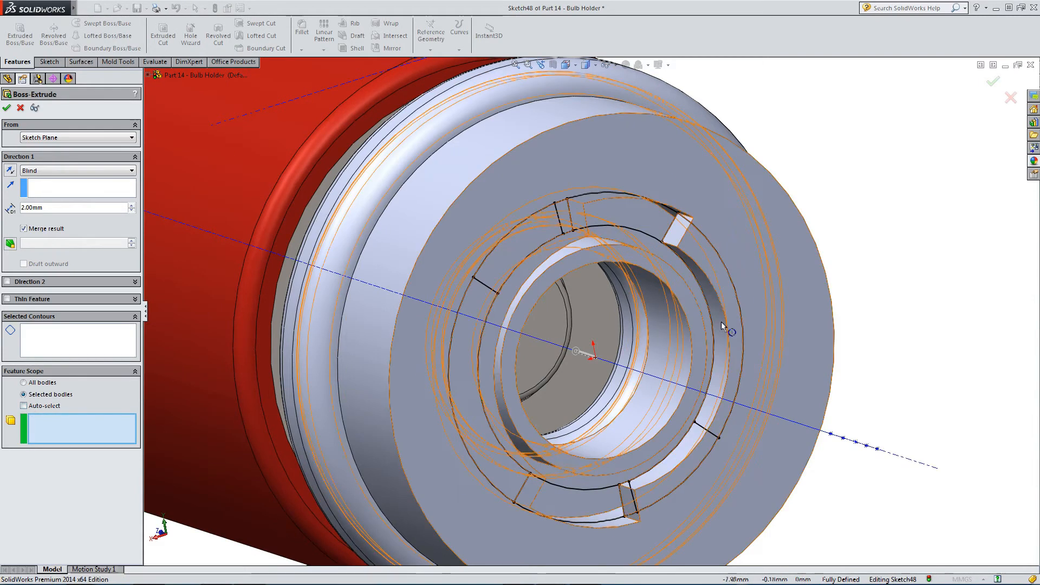
{"action": "left_click", "coordinate": [789, 284]}
{"action": "left_click", "coordinate": [788, 284]}
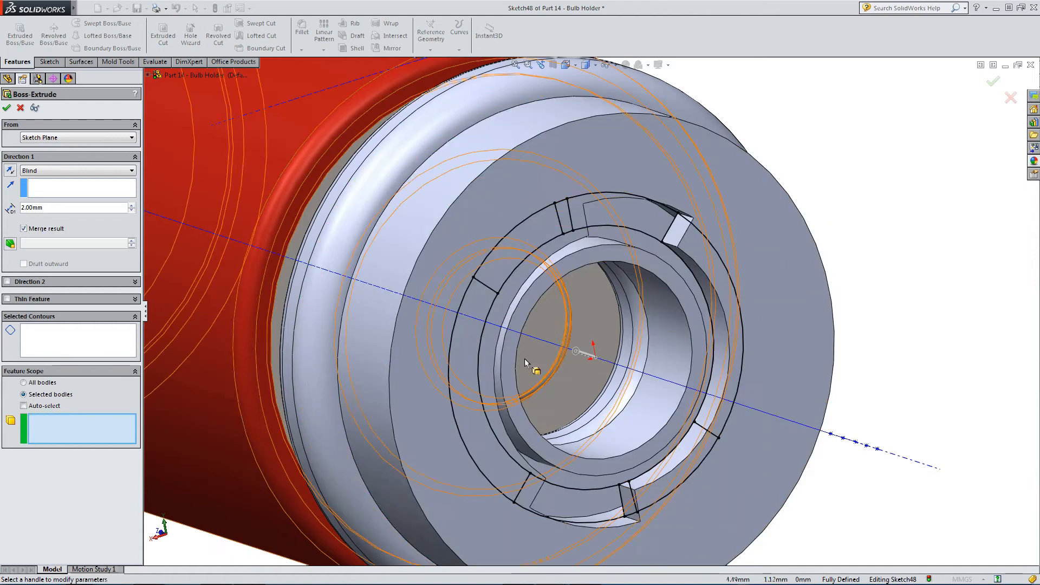
{"action": "left_click", "coordinate": [56, 340]}
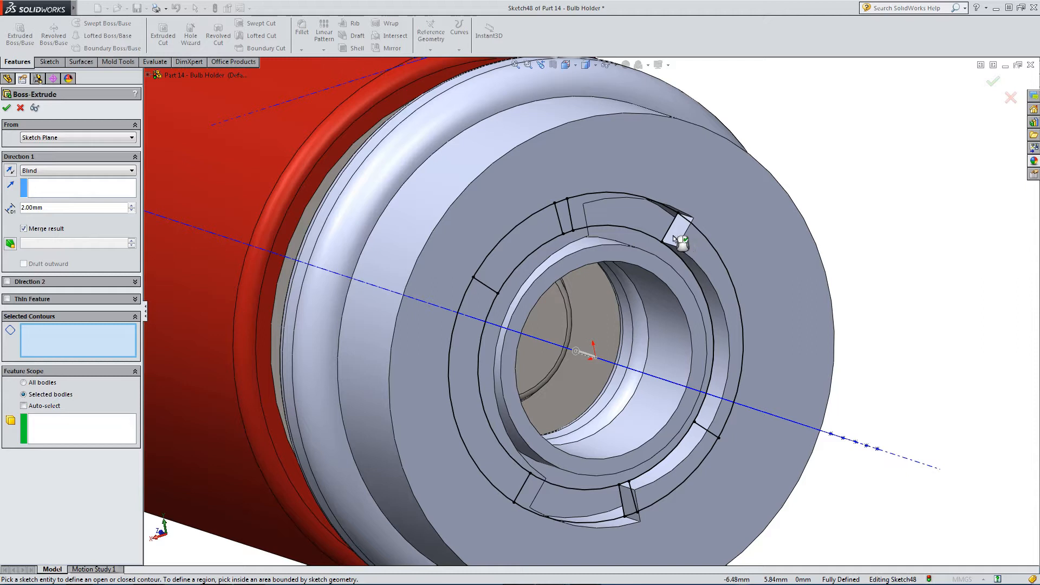
{"action": "scroll", "coordinate": [682, 250], "scroll_direction": "up", "scroll_amount": 2}
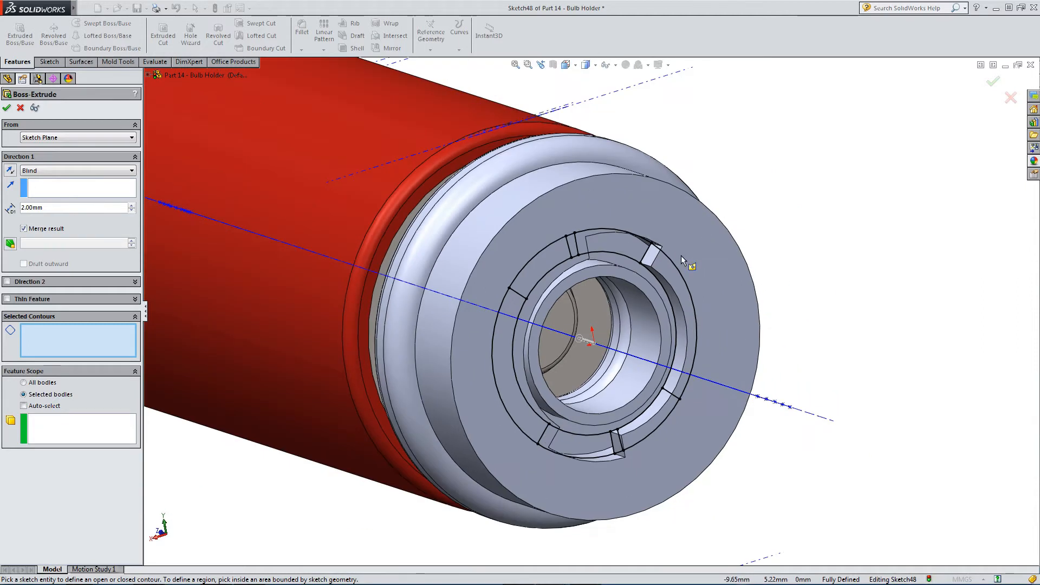
Hide the stepped front solid body Boss-Extrude15 so the ring sketch regions can be picked
{"action": "left_click", "coordinate": [150, 75]}
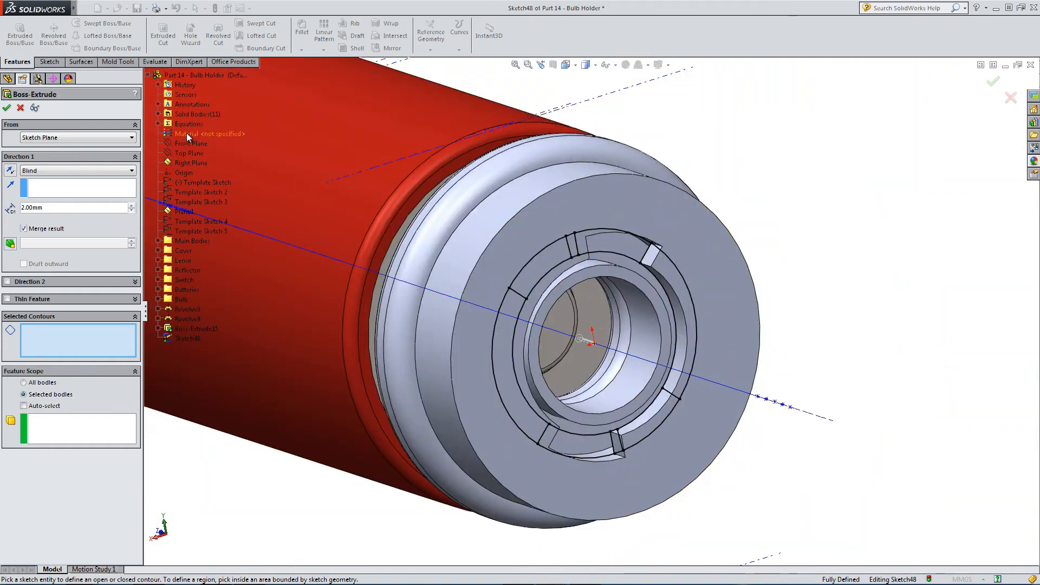
{"action": "right_click", "coordinate": [179, 115]}
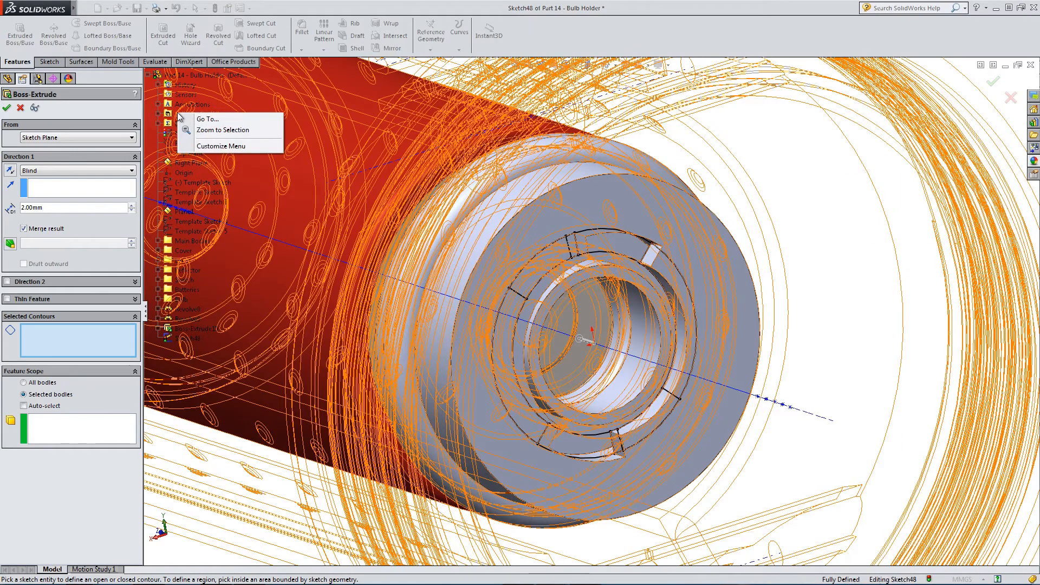
{"action": "left_click", "coordinate": [158, 115]}
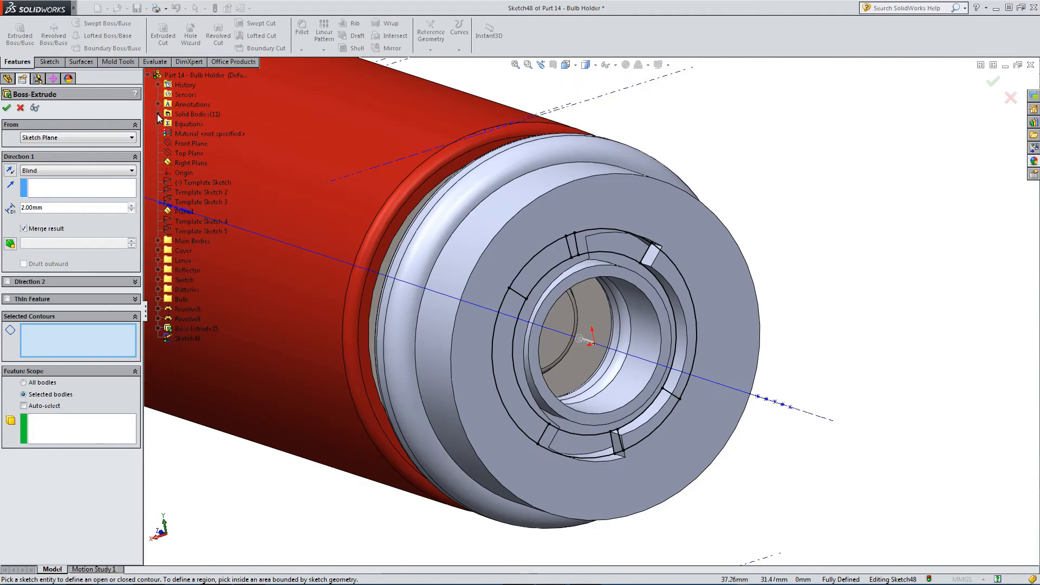
{"action": "left_click", "coordinate": [157, 113]}
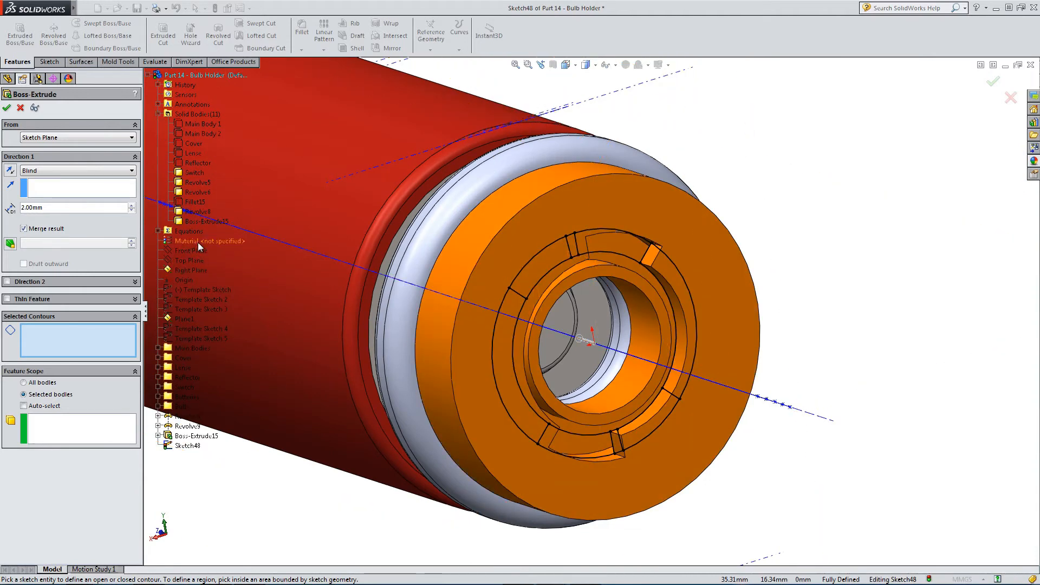
{"action": "right_click", "coordinate": [192, 222]}
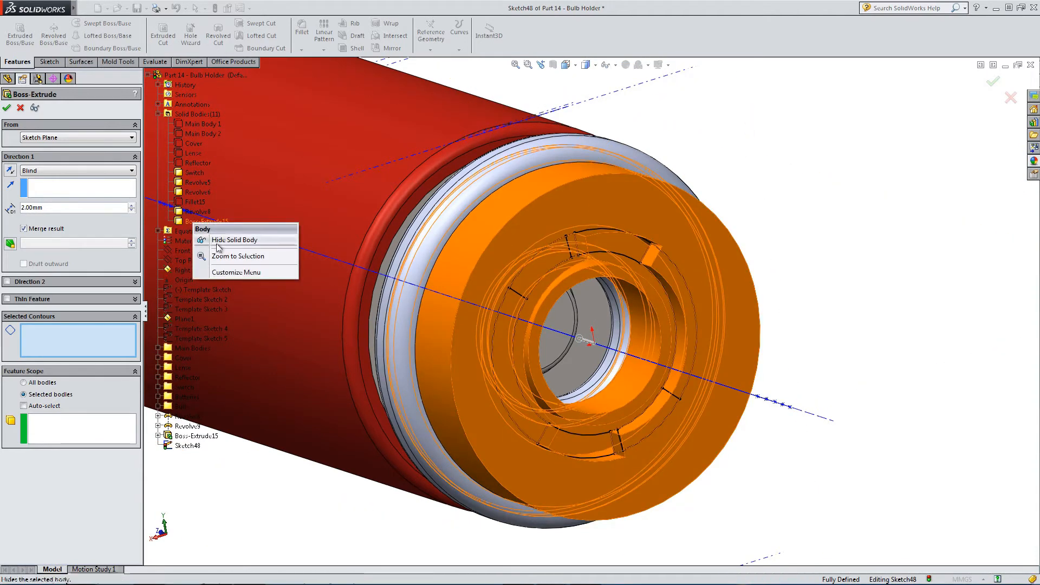
{"action": "left_click", "coordinate": [219, 241]}
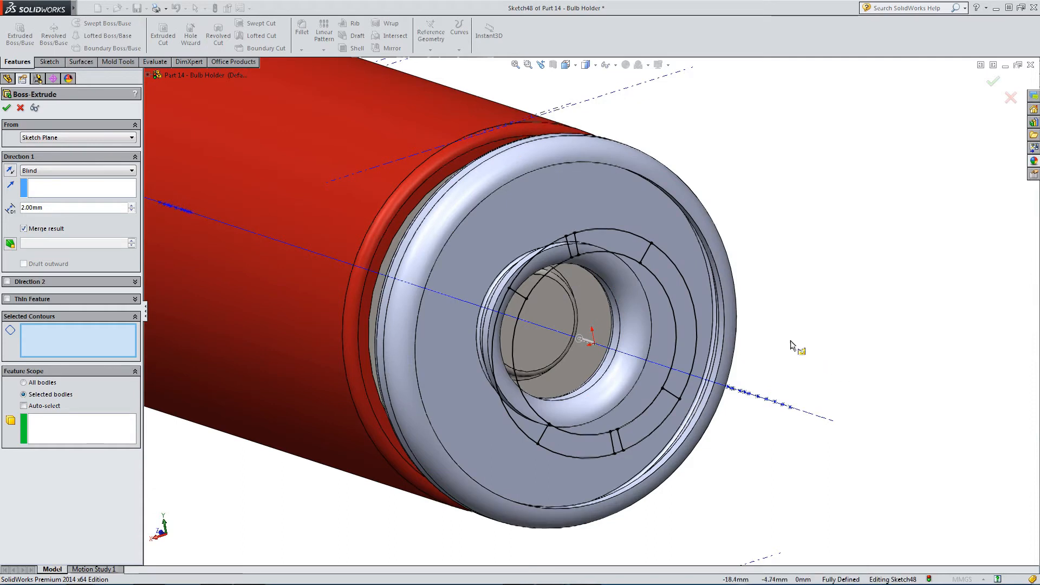
Choose the two opposite ring segments on either side of the axis as the contours to extrude
{"action": "middle_click_drag", "start_coordinate": [792, 344], "coordinate": [808, 363]}
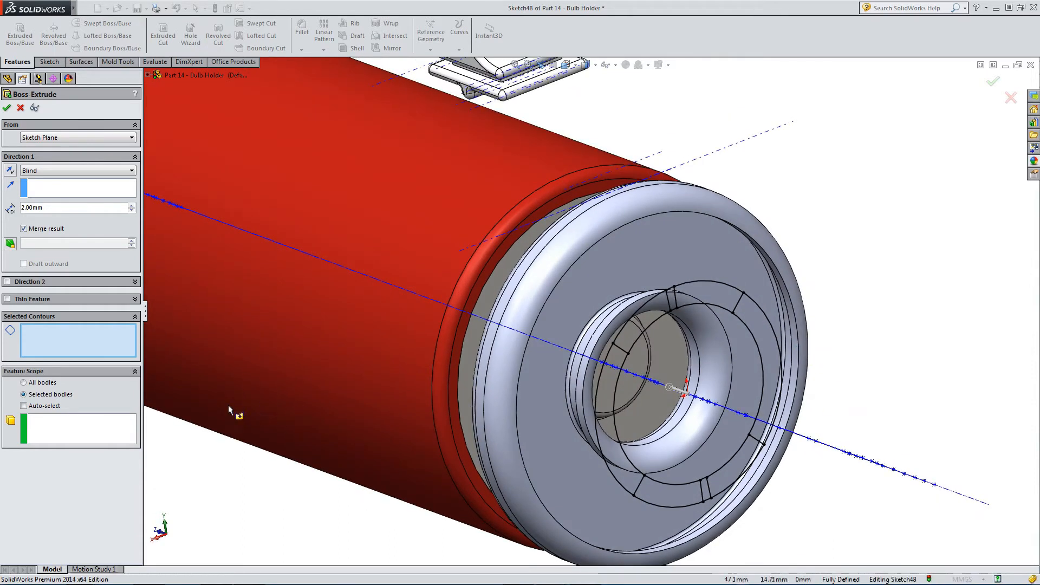
{"action": "left_click", "coordinate": [762, 328]}
{"action": "left_click", "coordinate": [636, 488]}
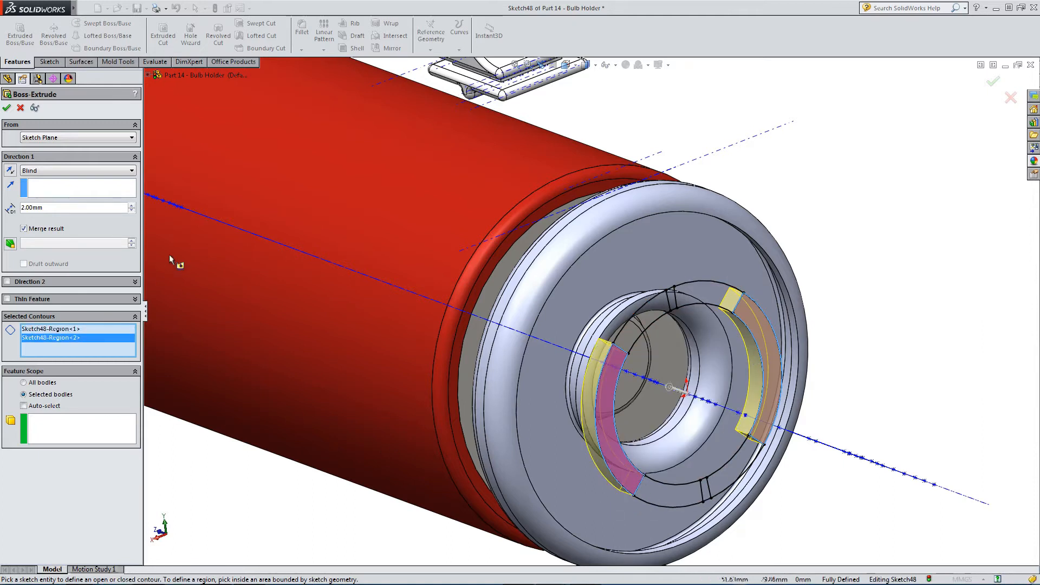
Show the Boss-Extrude15 body again and make it the only body the extrusion merges with
{"action": "left_click", "coordinate": [149, 76]}
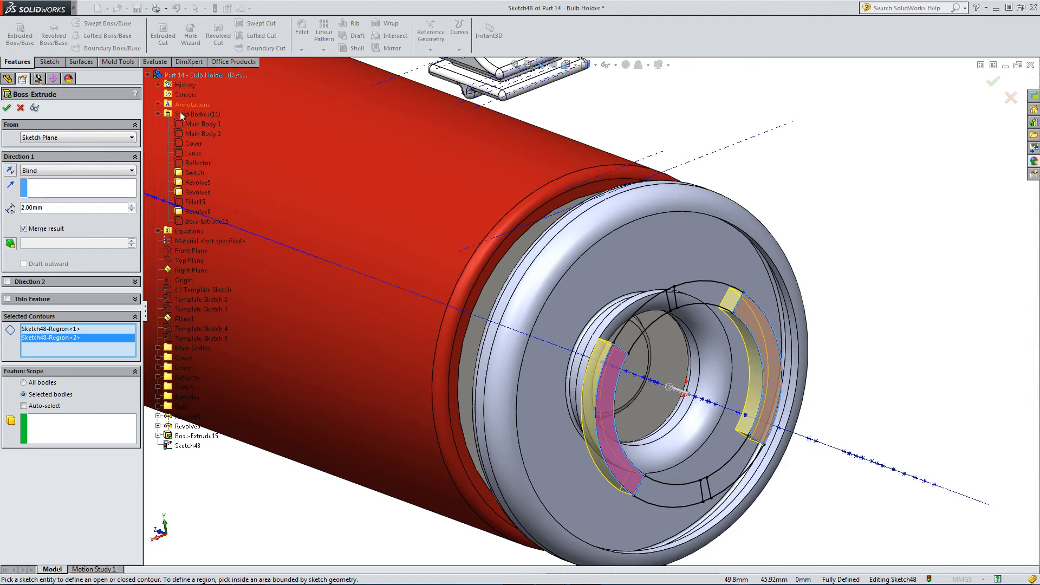
{"action": "right_click", "coordinate": [191, 223]}
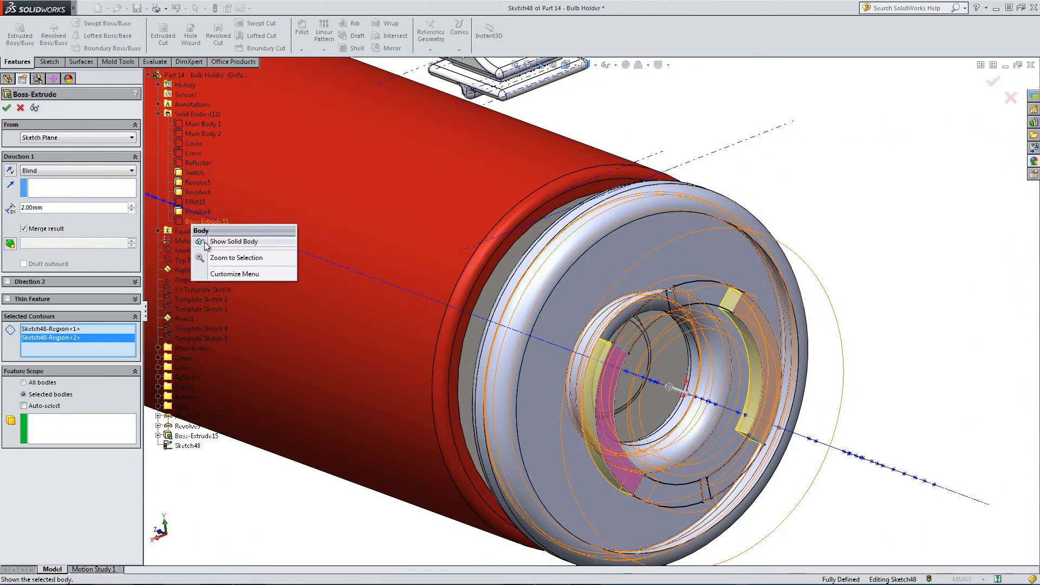
{"action": "left_click", "coordinate": [225, 239]}
{"action": "key", "text": "z"}
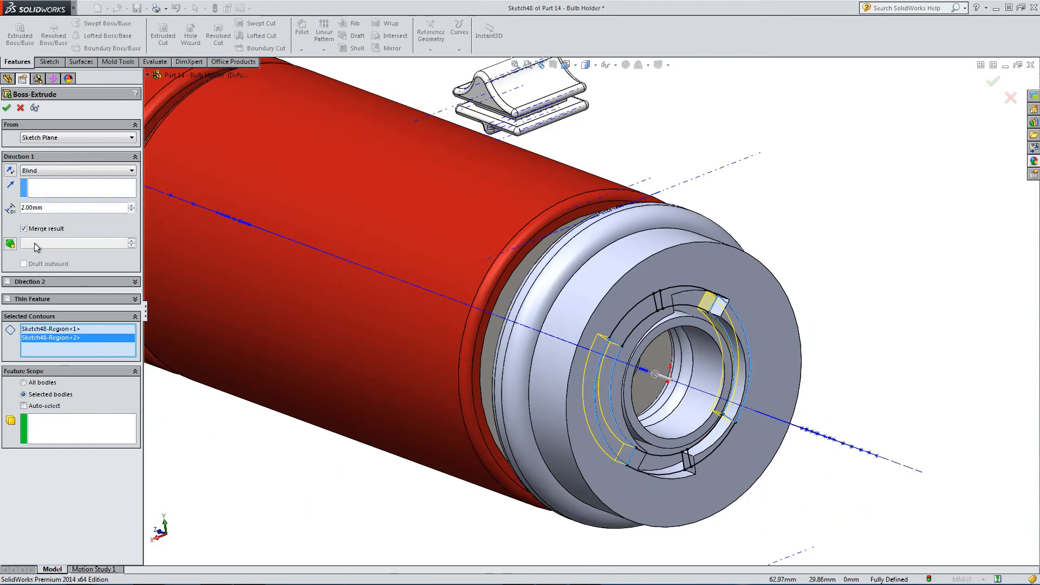
{"action": "left_click", "coordinate": [62, 429]}
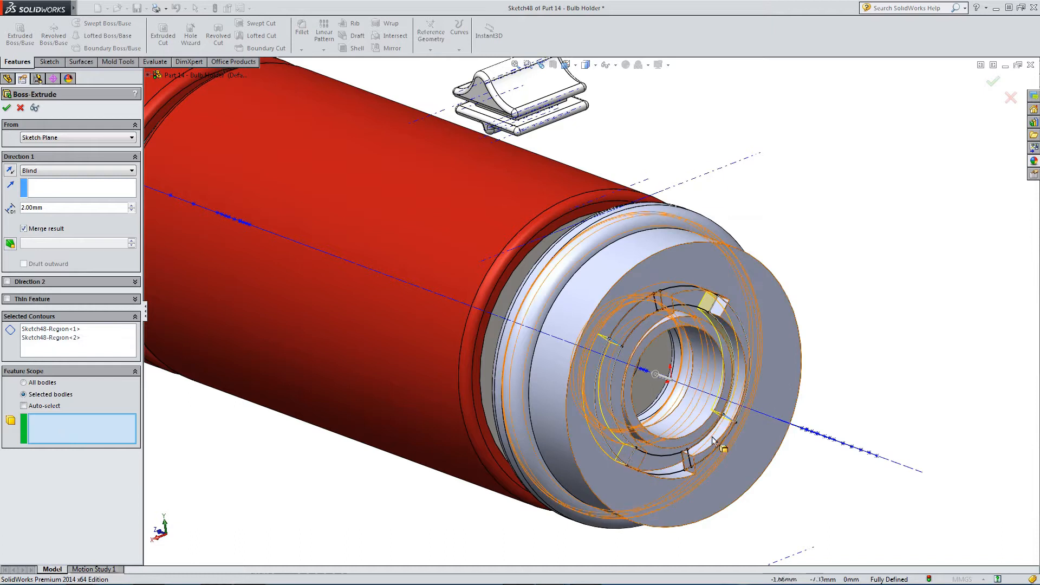
{"action": "left_click", "coordinate": [783, 332]}
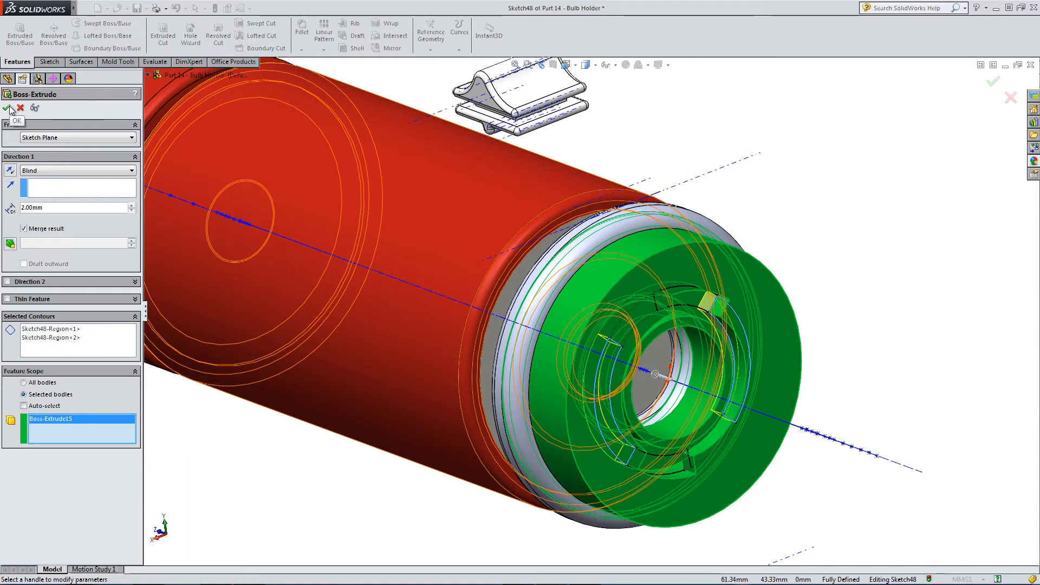
Extrude the two ring segments using Up To Surface, ending at the floor face of the annular groove
{"action": "left_click", "coordinate": [36, 171]}
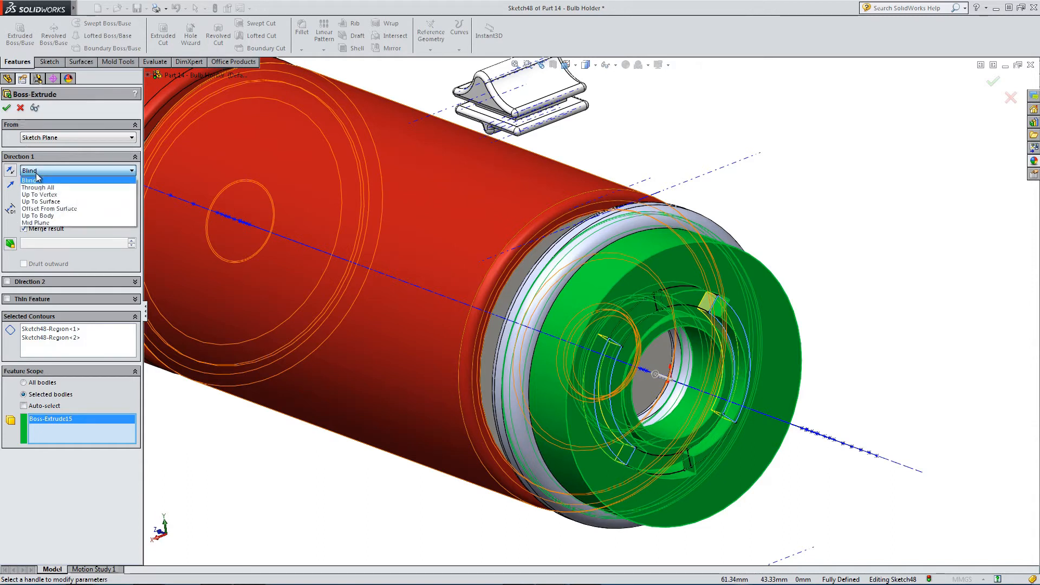
{"action": "left_click", "coordinate": [38, 202]}
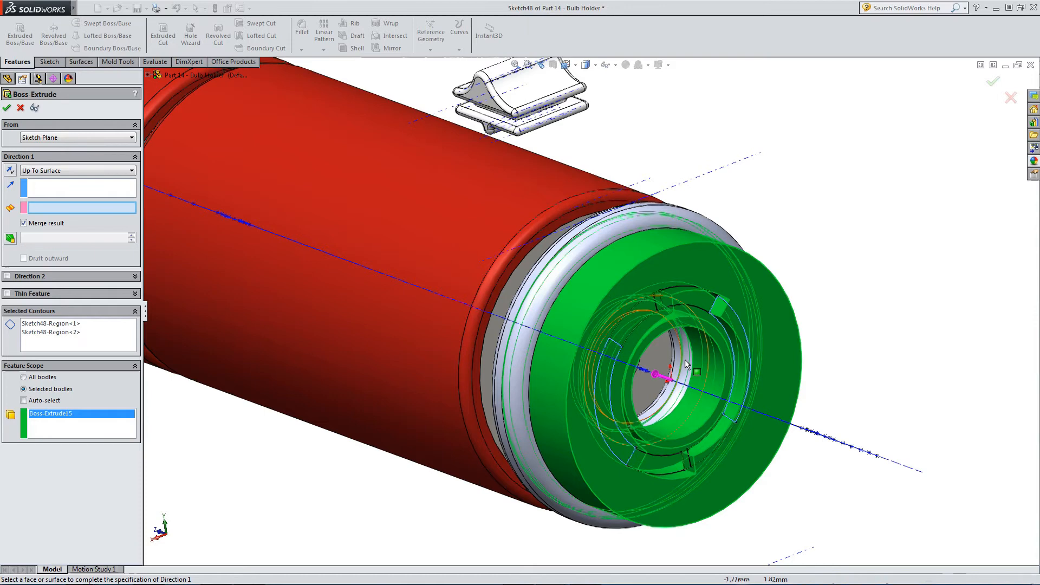
{"action": "scroll", "coordinate": [685, 359], "scroll_direction": "down", "scroll_amount": 5}
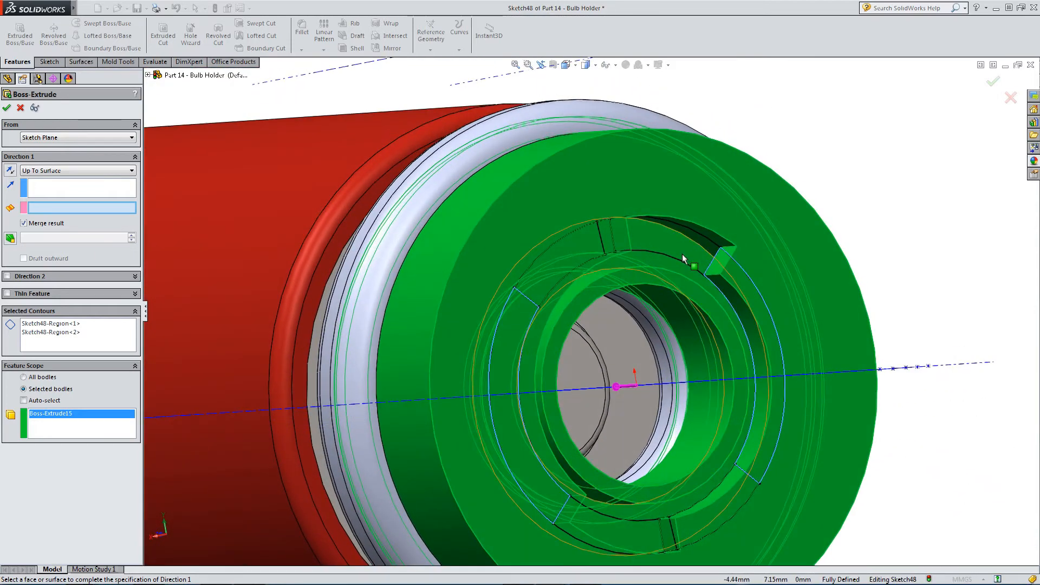
{"action": "left_click", "coordinate": [681, 254]}
{"action": "middle_click_drag", "start_coordinate": [689, 306], "coordinate": [636, 507]}
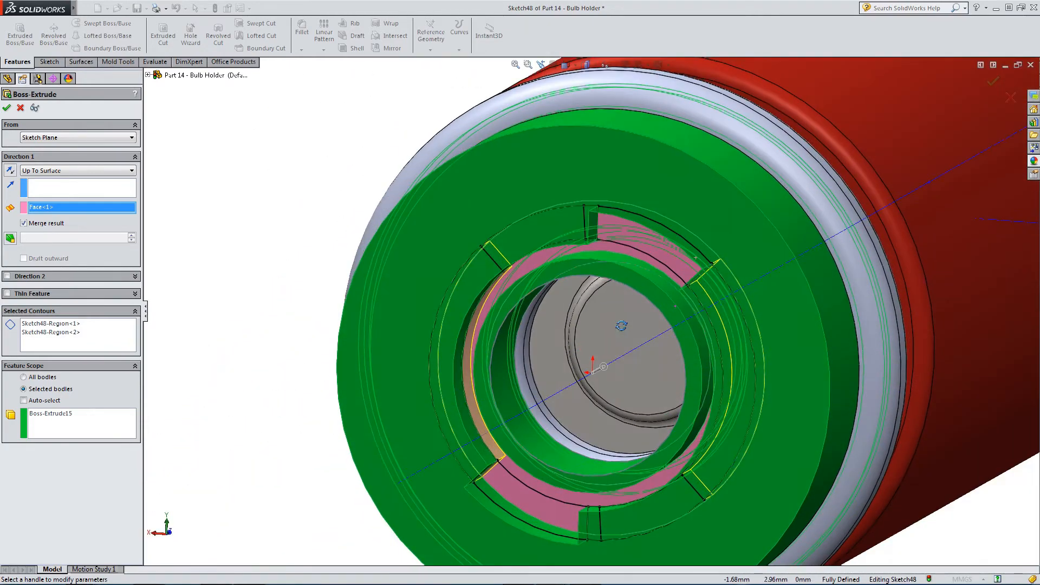
{"action": "left_click", "coordinate": [7, 110]}
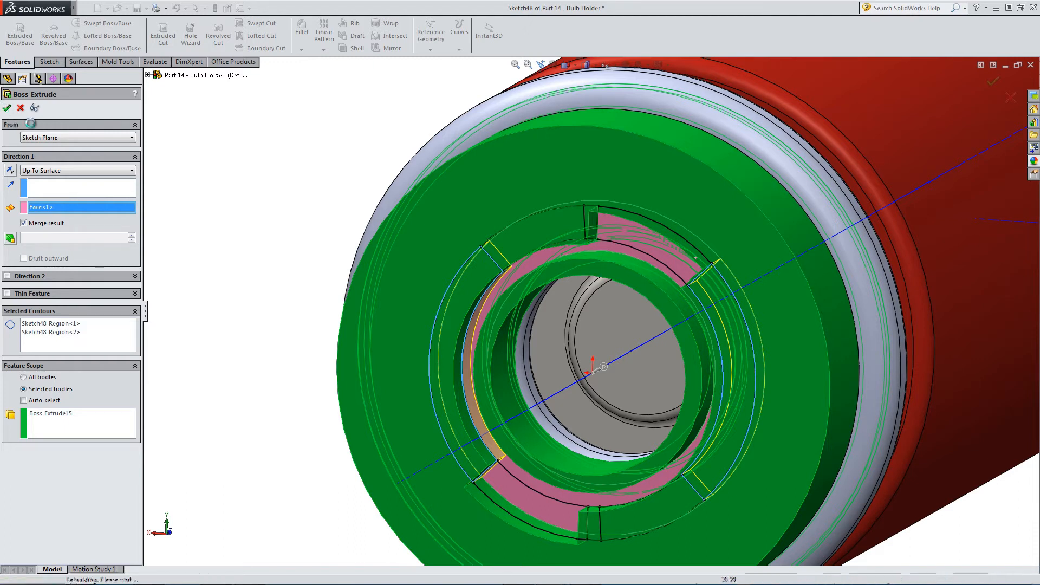
{"action": "left_click", "coordinate": [279, 287]}
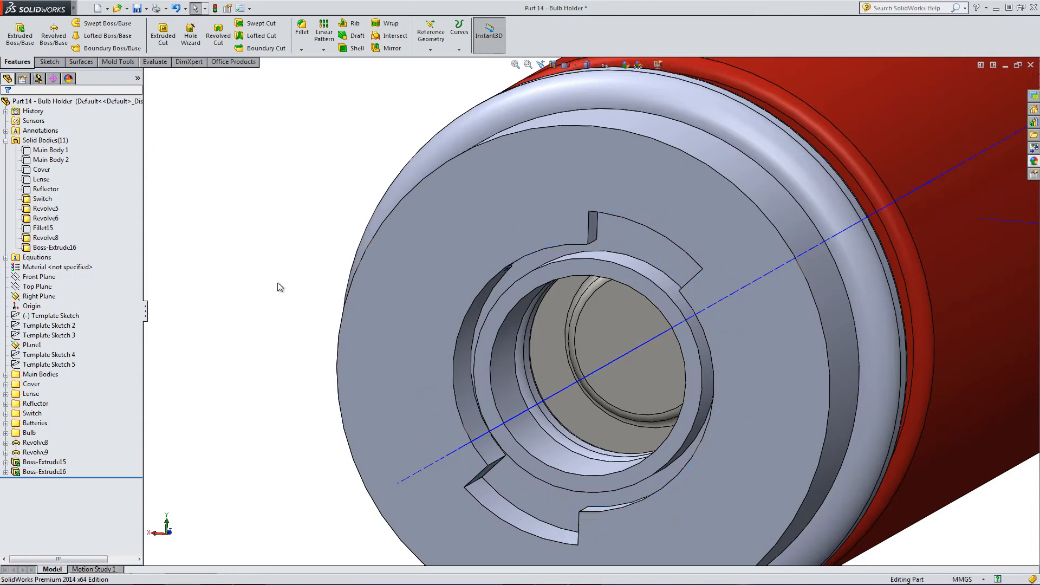
Examine the finished locking slots and stops in the bulb holder's front groove from several angles
{"action": "scroll", "coordinate": [563, 303], "scroll_direction": "up", "scroll_amount": 2}
{"action": "middle_click_drag", "start_coordinate": [488, 395], "coordinate": [459, 370]}
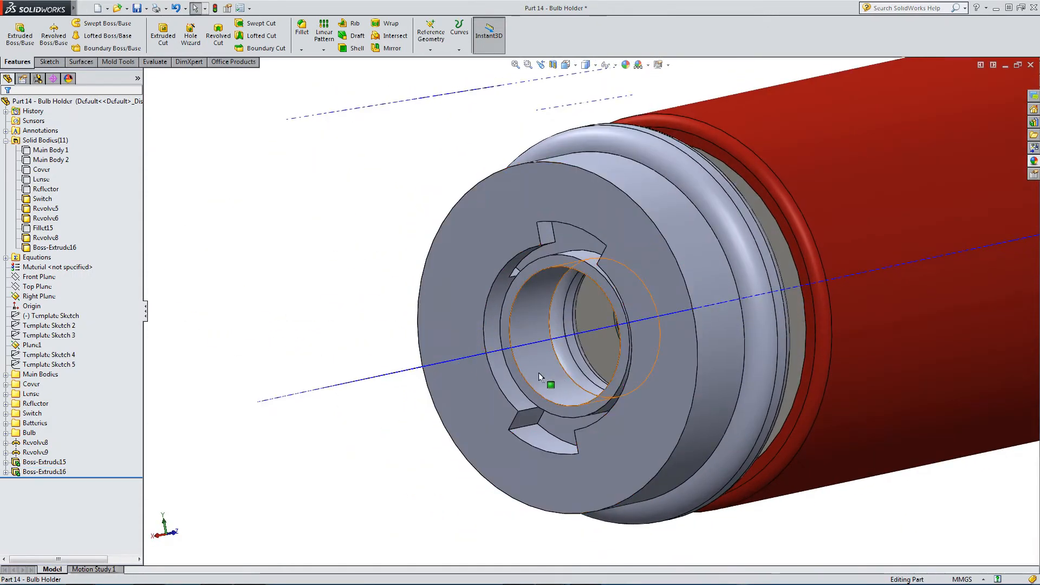
{"action": "middle_click_drag", "start_coordinate": [527, 369], "coordinate": [507, 302]}
{"action": "scroll", "coordinate": [517, 279], "scroll_direction": "up", "scroll_amount": 3}
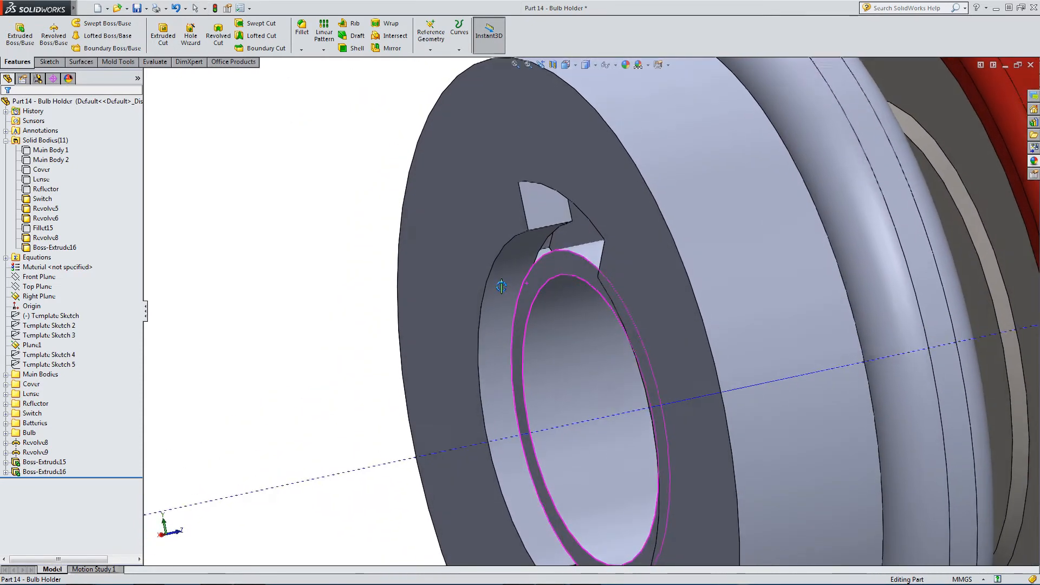
{"action": "scroll", "coordinate": [547, 325], "scroll_direction": "down", "scroll_amount": 8}
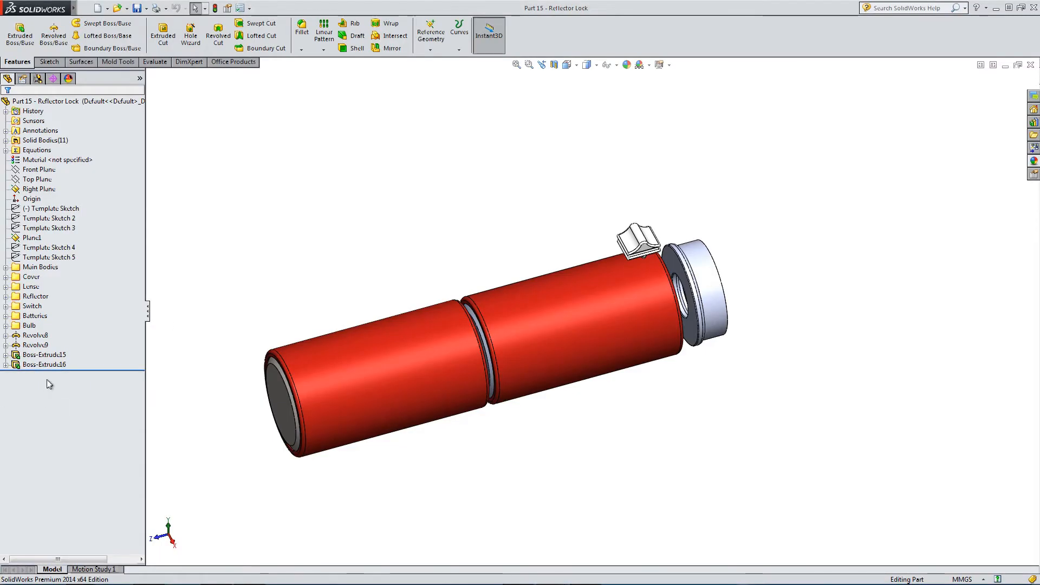
Group the Revolve8, Revolve9, Boss-Extrude15 and Boss-Extrude16 features in a new folder named Bulb Holder
{"action": "left_click", "coordinate": [32, 337], "text": "shift"}
{"action": "right_click", "coordinate": [31, 340]}
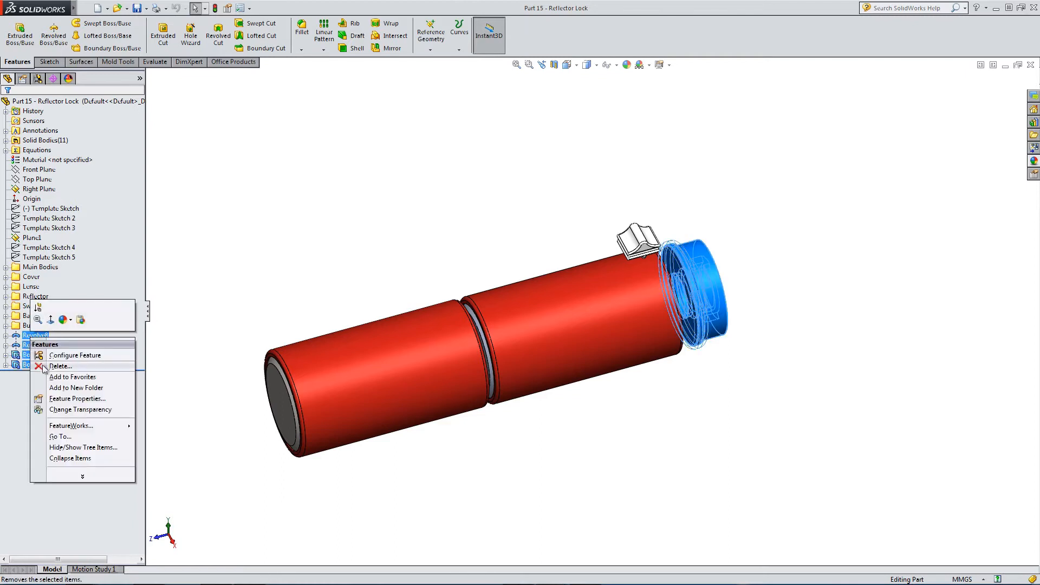
{"action": "left_click", "coordinate": [59, 387]}
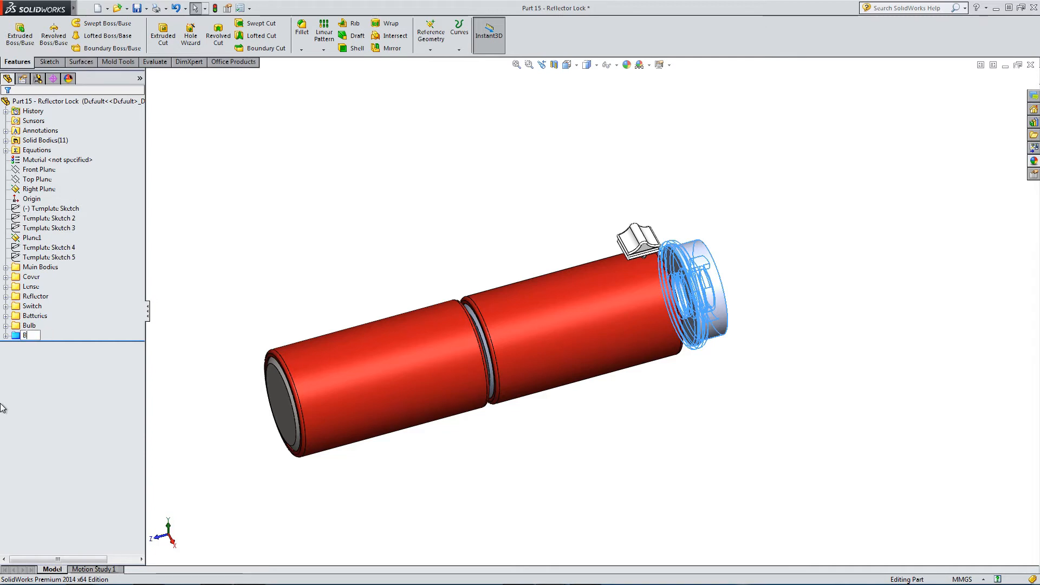
{"action": "type", "text": "Bulb H"}
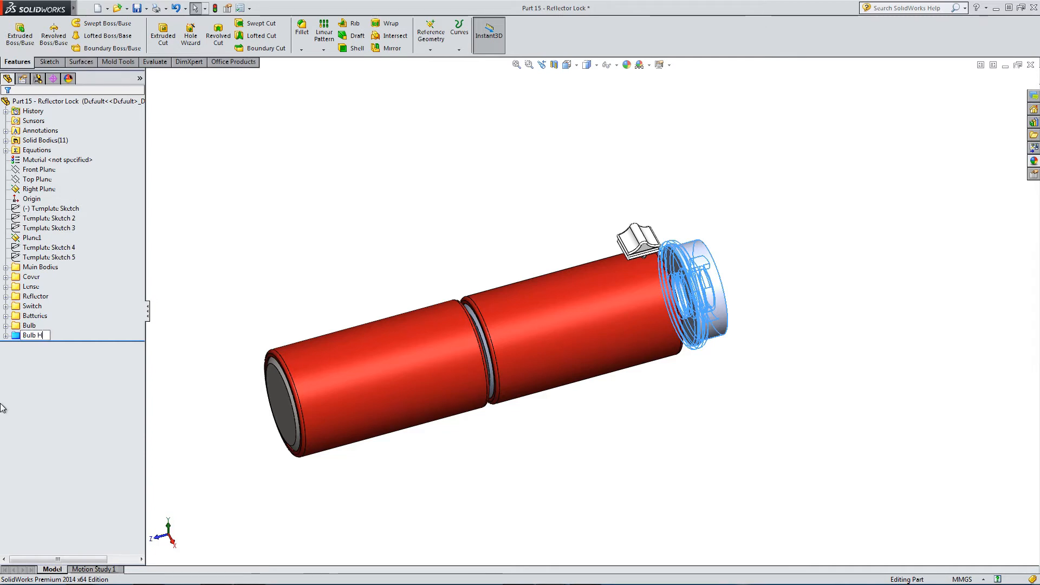
{"action": "type", "text": "older"}
{"action": "left_click", "coordinate": [242, 258]}
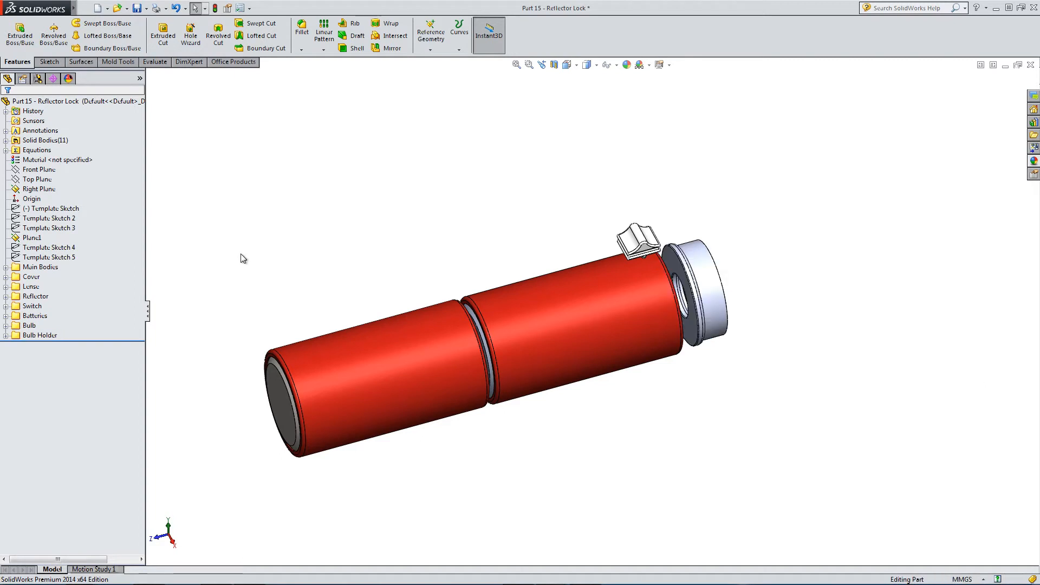
Show all of the flashlight's solid bodies, from Main Body 1 through Boss-Extrude16
{"action": "left_click", "coordinate": [5, 140]}
{"action": "left_click", "coordinate": [50, 150]}
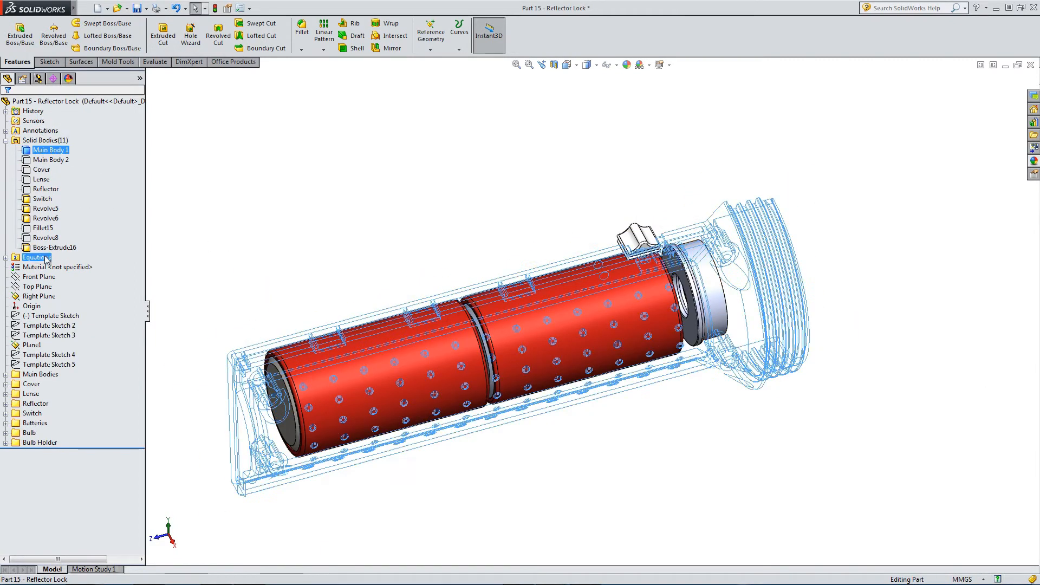
{"action": "left_click", "coordinate": [47, 248], "text": "shift"}
{"action": "right_click", "coordinate": [47, 249]}
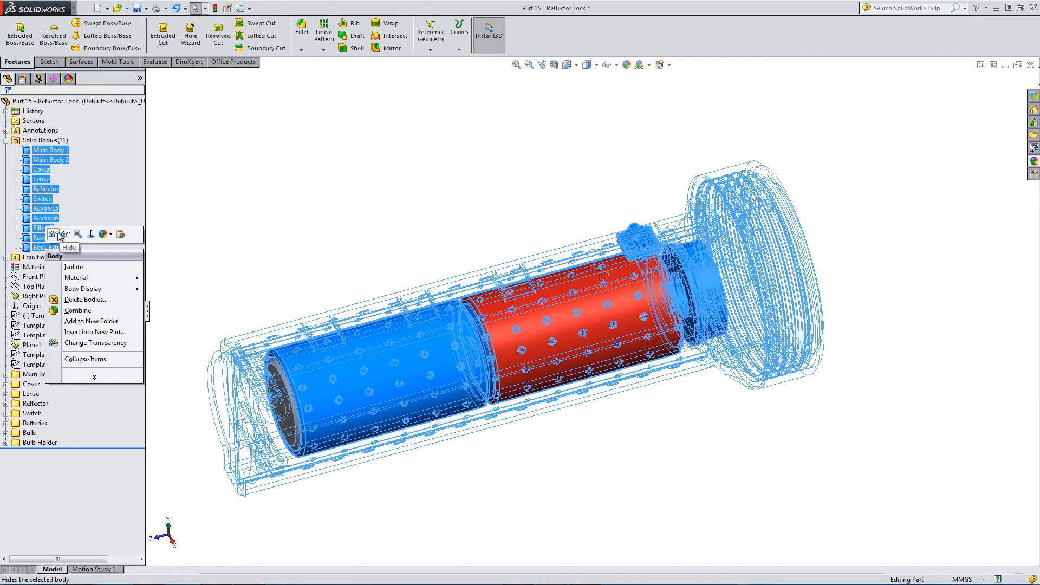
{"action": "left_click", "coordinate": [66, 234]}
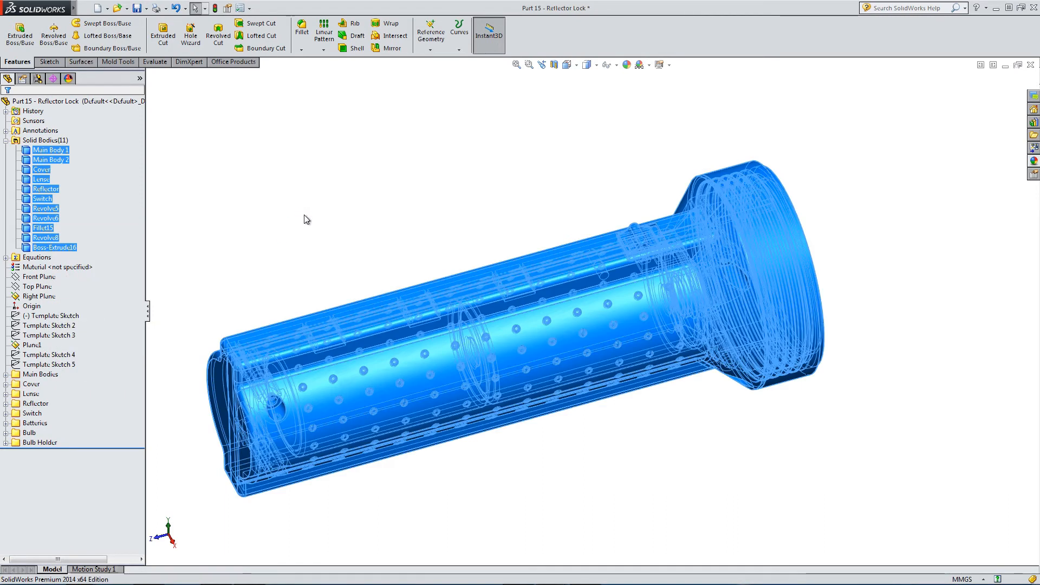
{"action": "left_click", "coordinate": [304, 215]}
{"action": "middle_click_drag", "start_coordinate": [286, 211], "coordinate": [276, 157]}
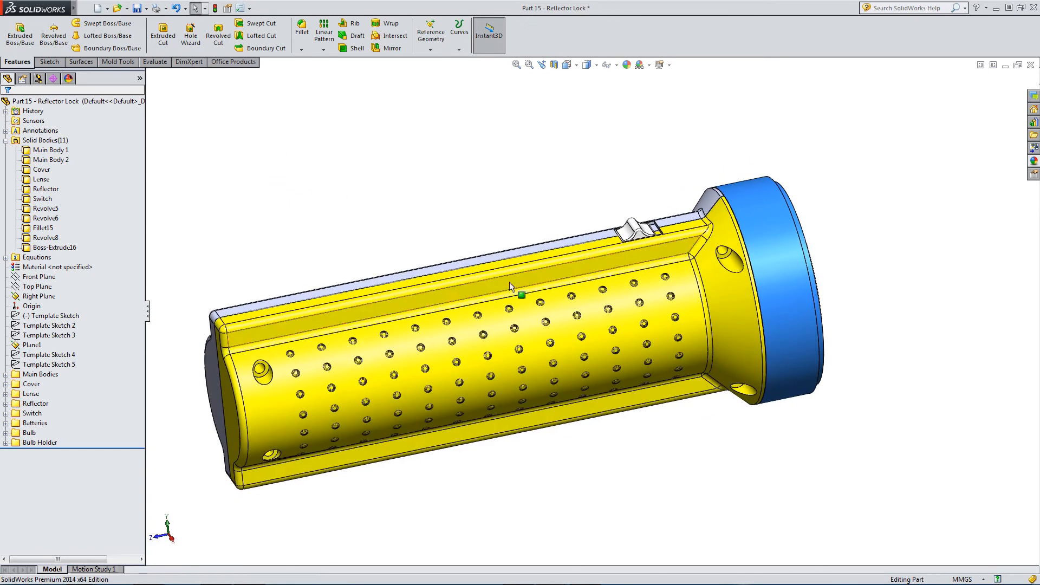
Hide the yellow Main Body 1 half and the blue front cover
{"action": "left_click", "coordinate": [715, 286]}
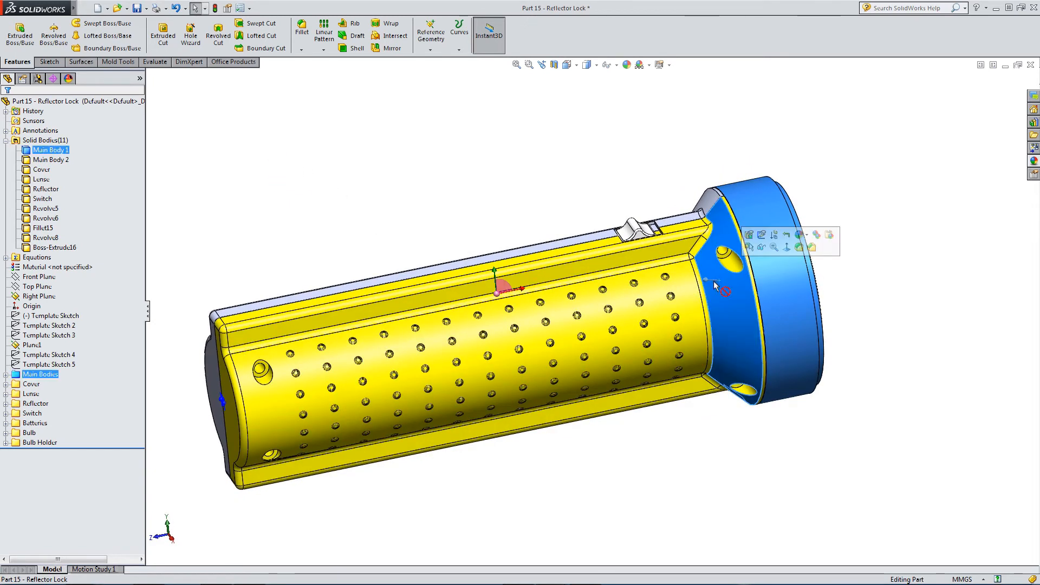
{"action": "left_click", "coordinate": [763, 248]}
{"action": "left_click", "coordinate": [765, 254]}
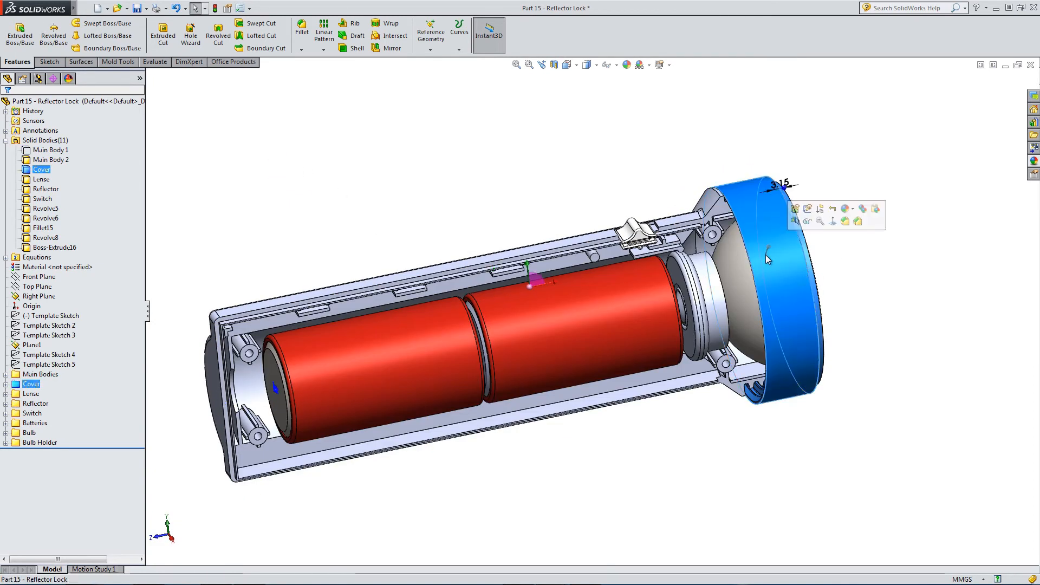
{"action": "left_click", "coordinate": [807, 221]}
{"action": "scroll", "coordinate": [540, 265], "scroll_direction": "down", "scroll_amount": 3}
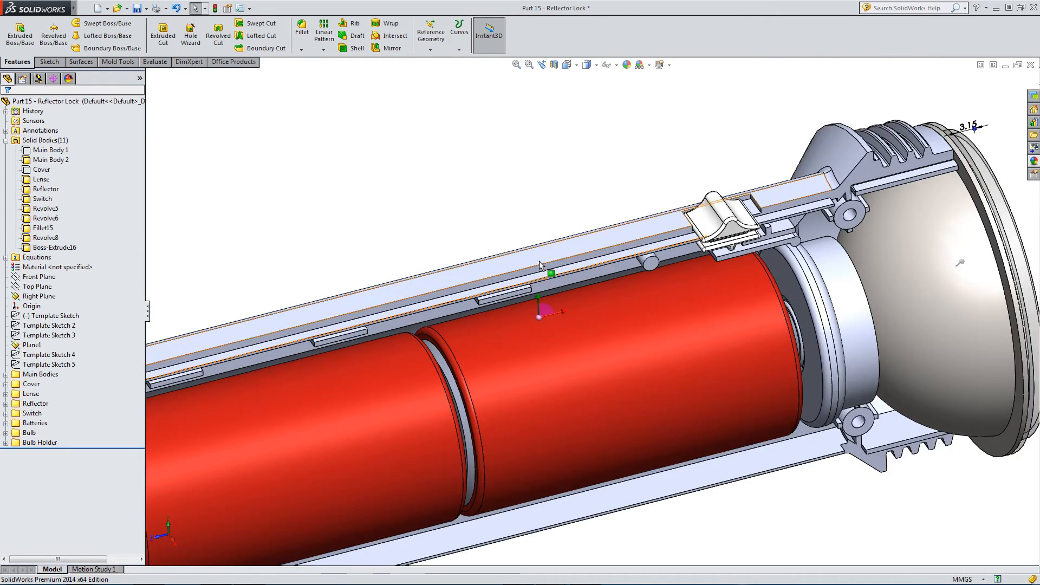
Hide the remaining Main Body 2 half and the switch above the batteries
{"action": "left_click", "coordinate": [540, 265]}
{"action": "left_click", "coordinate": [593, 222]}
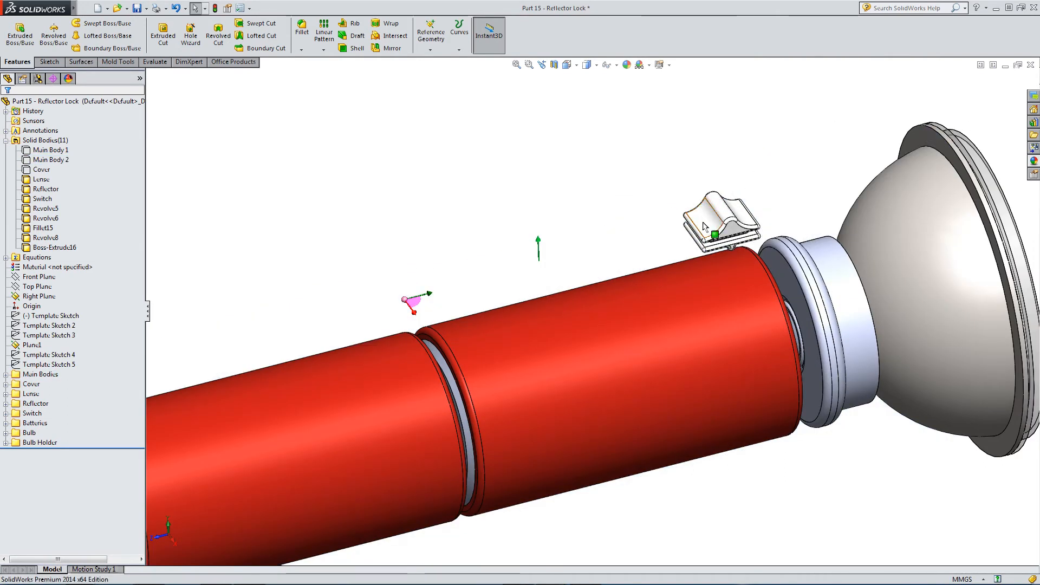
{"action": "left_click", "coordinate": [703, 227]}
{"action": "left_click", "coordinate": [752, 187]}
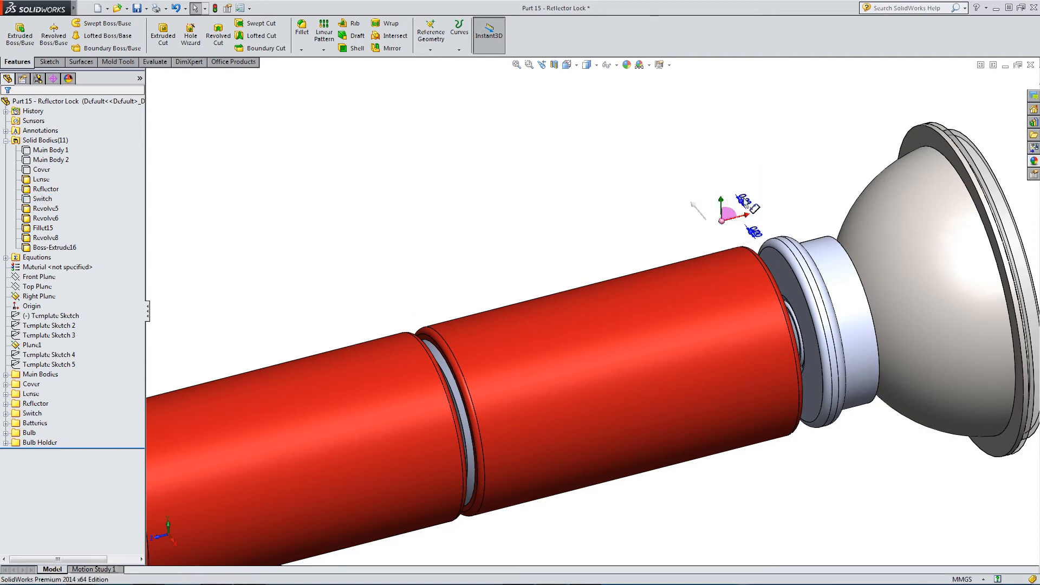
Hide both red batteries and the bulb seated in the bulb holder
{"action": "left_click", "coordinate": [701, 287]}
{"action": "left_click", "coordinate": [349, 409], "text": "ctrl"}
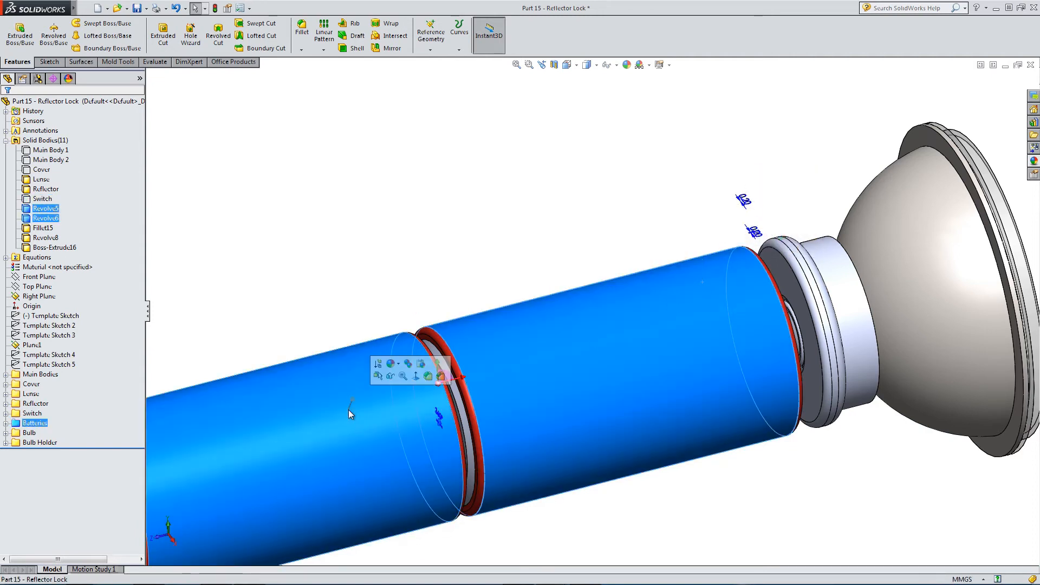
{"action": "left_click", "coordinate": [390, 376]}
{"action": "scroll", "coordinate": [704, 378], "scroll_direction": "up", "scroll_amount": 3}
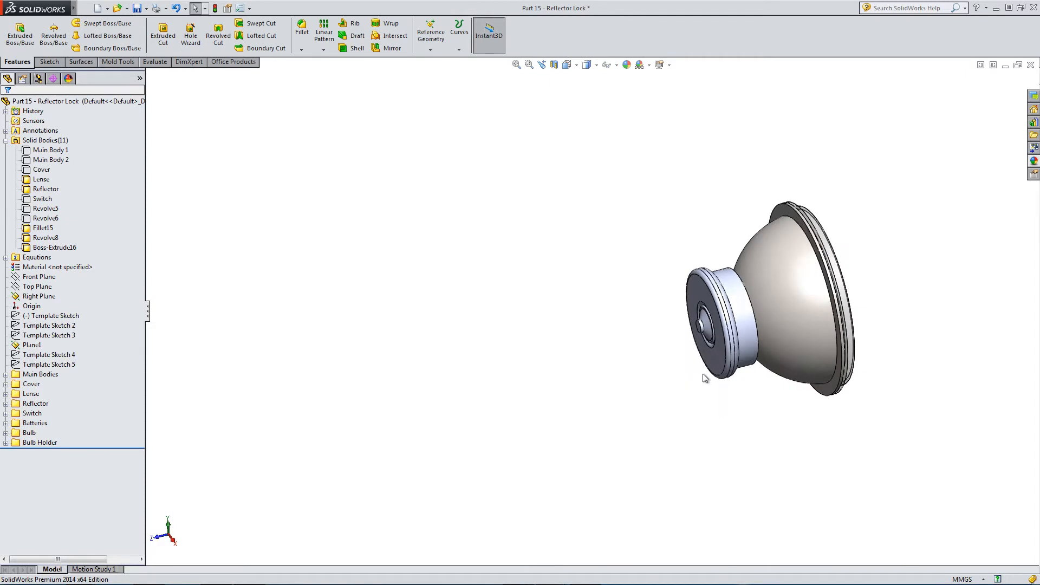
{"action": "scroll", "coordinate": [689, 289], "scroll_direction": "down", "scroll_amount": 3}
{"action": "left_click", "coordinate": [684, 278]}
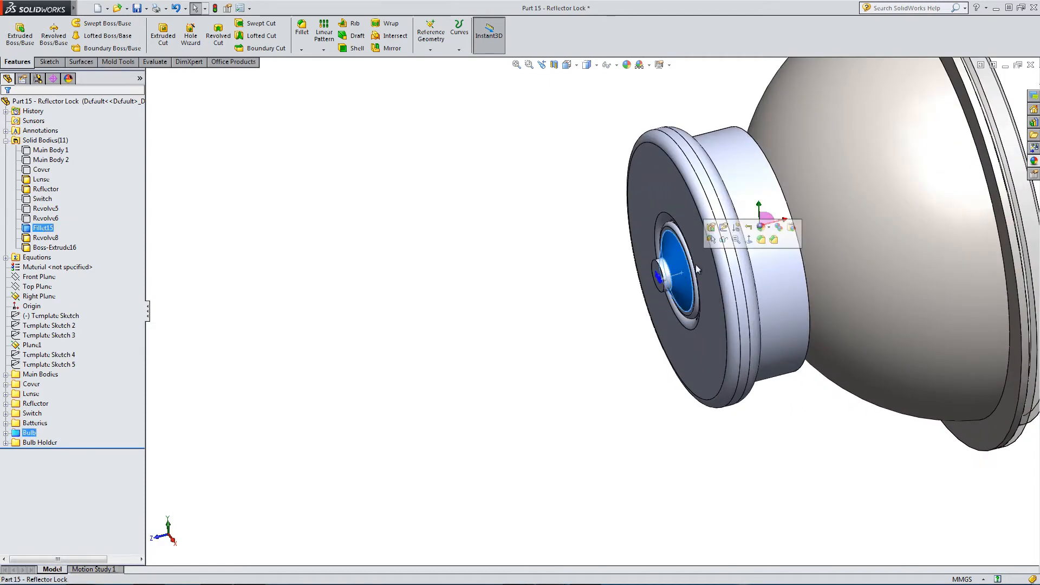
{"action": "left_click", "coordinate": [723, 240]}
{"action": "scroll", "coordinate": [501, 363], "scroll_direction": "up", "scroll_amount": 3}
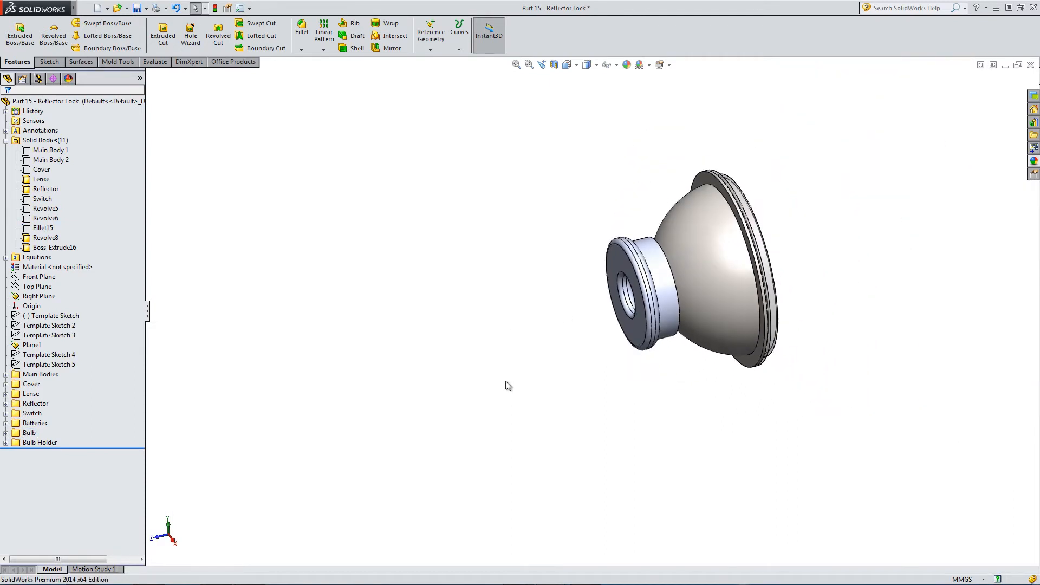
Hide the transparent lens at the front of the reflector
{"action": "middle_click_drag", "start_coordinate": [694, 253], "coordinate": [714, 215]}
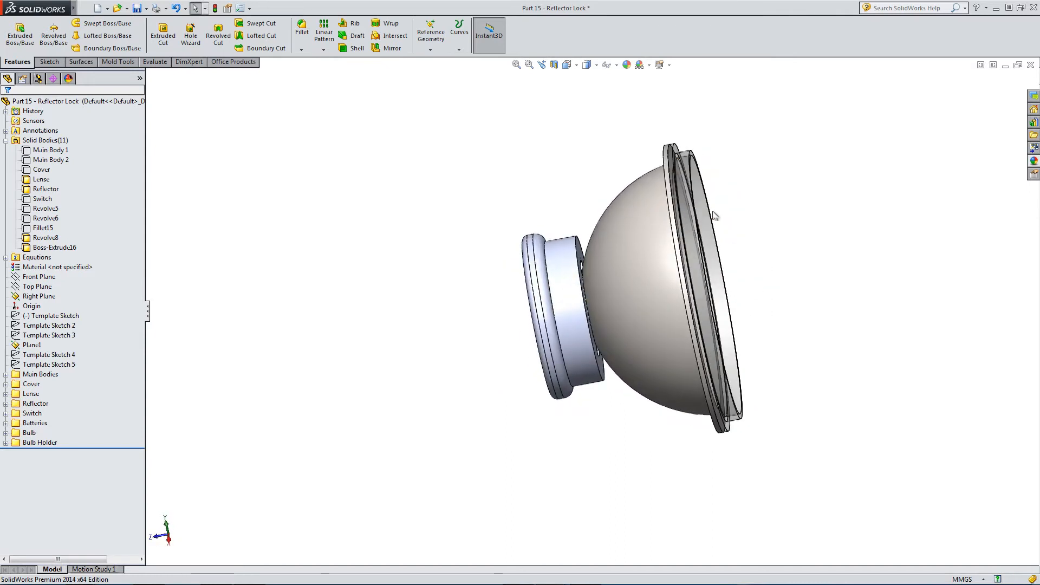
{"action": "left_click", "coordinate": [697, 175]}
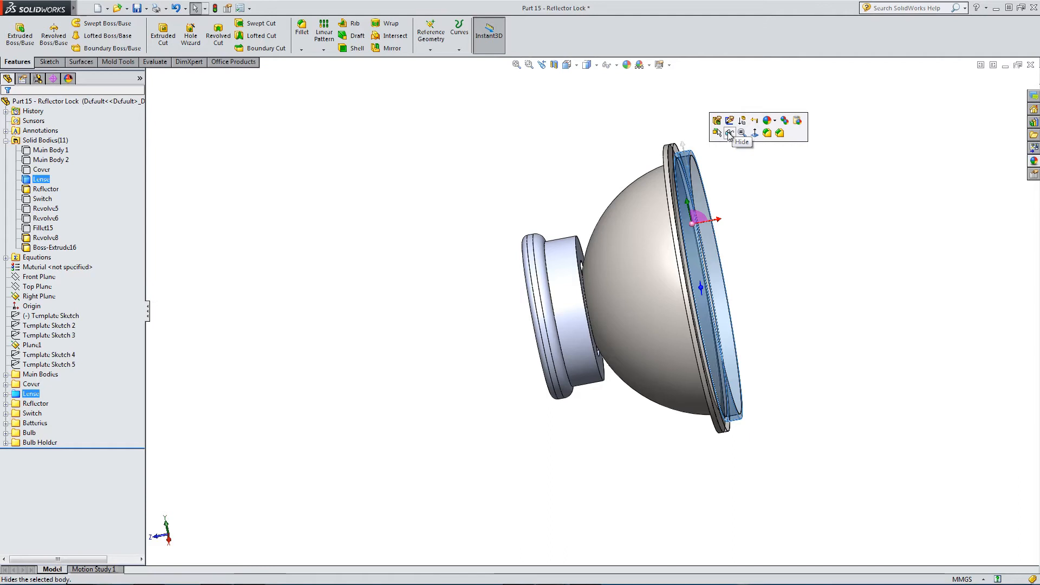
{"action": "left_click", "coordinate": [728, 132]}
{"action": "middle_click_drag", "start_coordinate": [430, 291], "coordinate": [579, 320]}
{"action": "scroll", "coordinate": [606, 342], "scroll_direction": "down", "scroll_amount": 2}
{"action": "scroll", "coordinate": [606, 341], "scroll_direction": "down", "scroll_amount": 2}
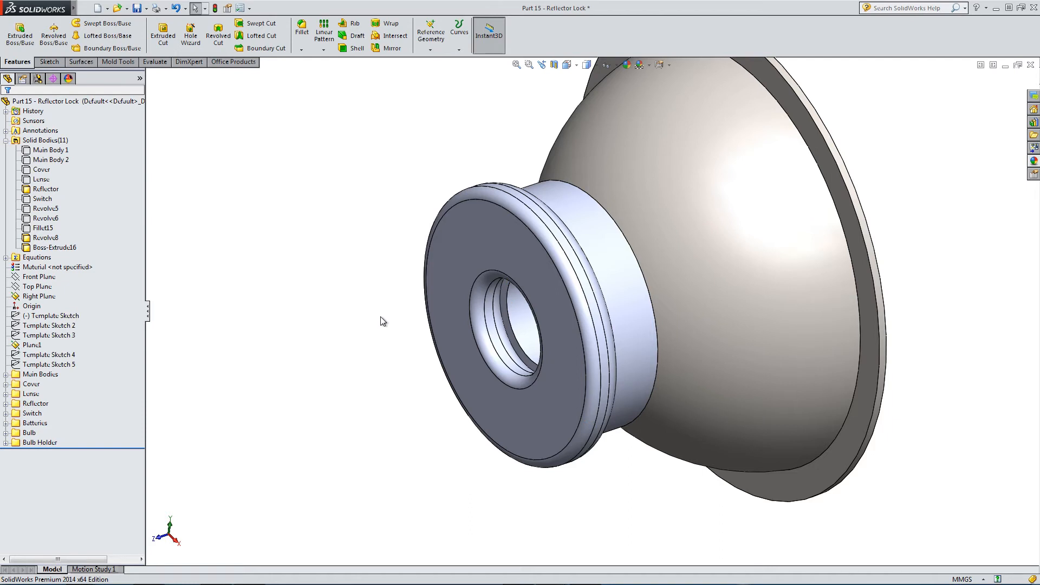
Hide the Revolve8 body that caps the rear of the bulb holder
{"action": "left_click", "coordinate": [465, 241]}
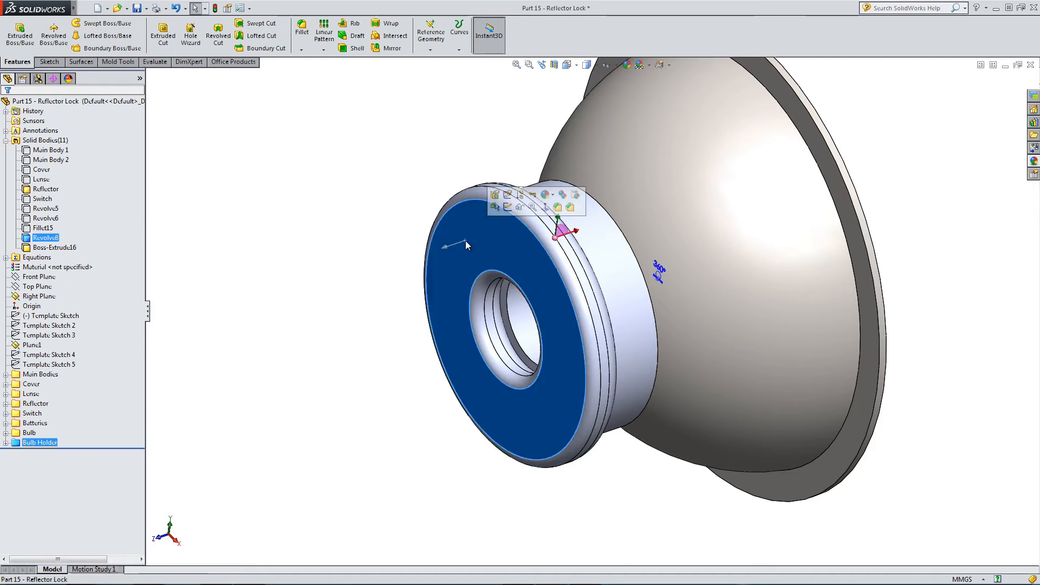
{"action": "left_click", "coordinate": [520, 210]}
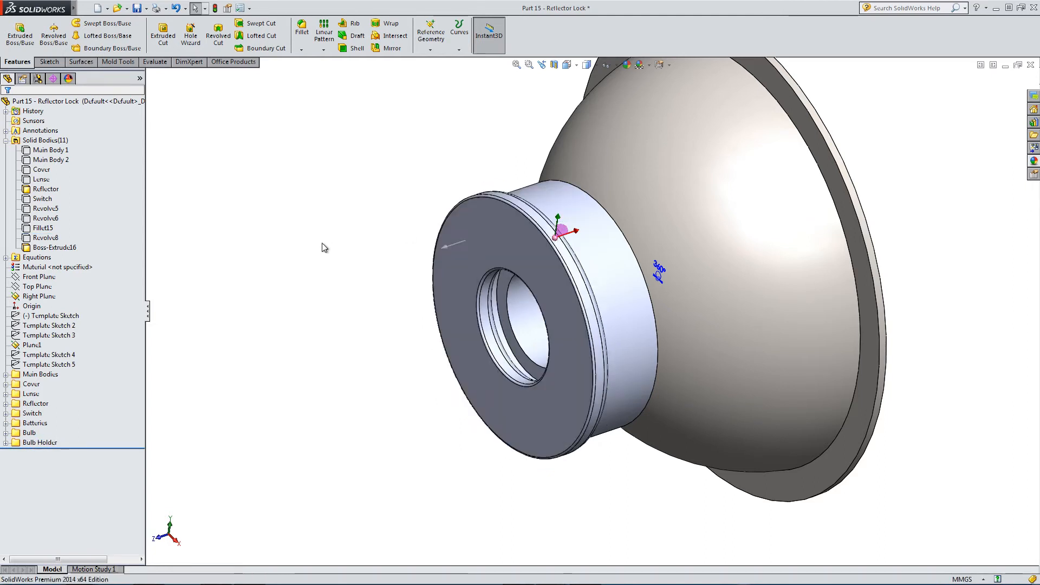
{"action": "left_click", "coordinate": [473, 265]}
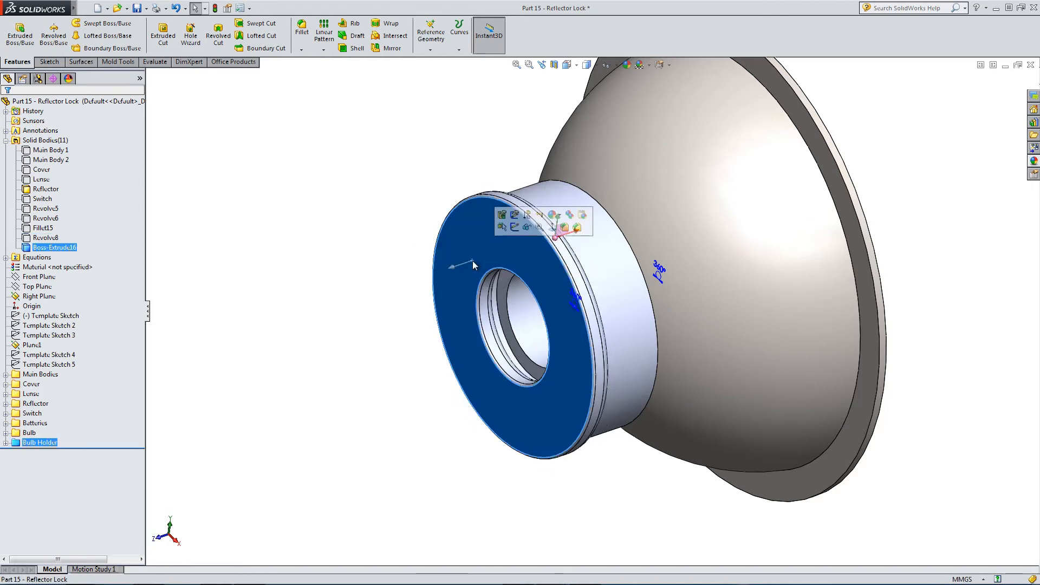
{"action": "left_click", "coordinate": [363, 264]}
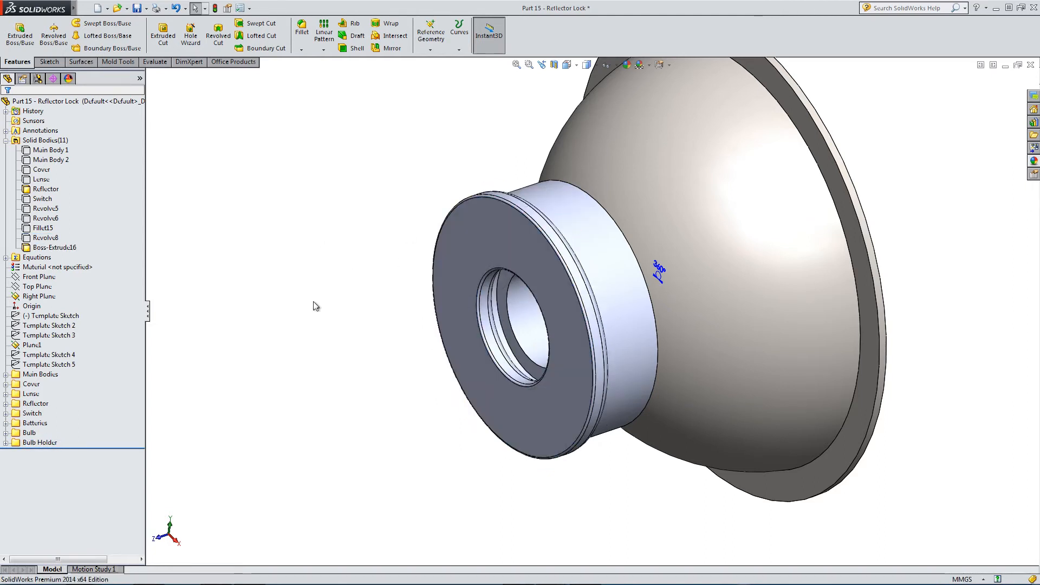
Apply the existing translucent plastic appearance to the whole bulb holder body
{"action": "left_click", "coordinate": [71, 79]}
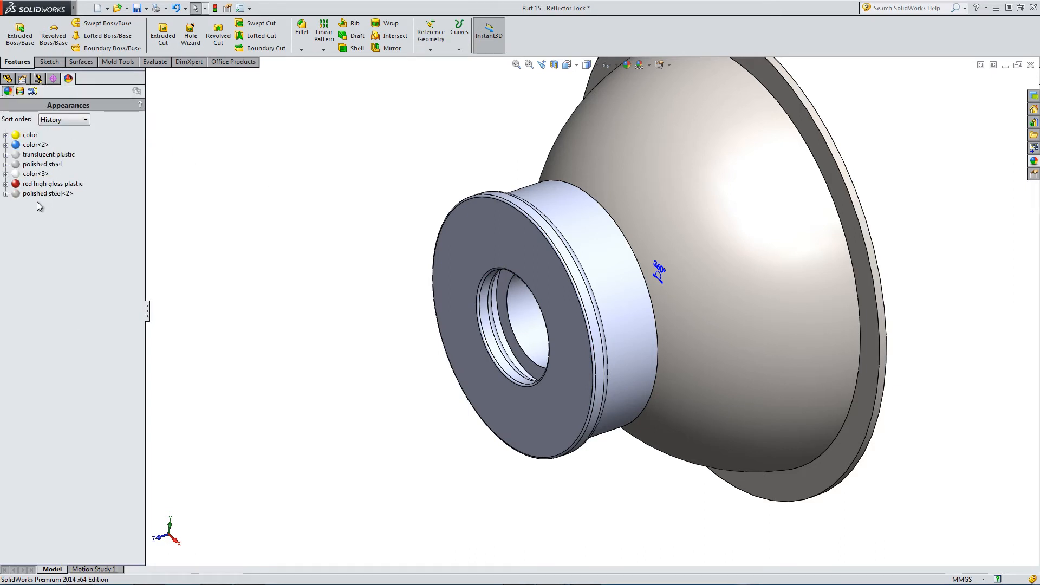
{"action": "left_click_drag", "start_coordinate": [43, 154], "coordinate": [473, 228]}
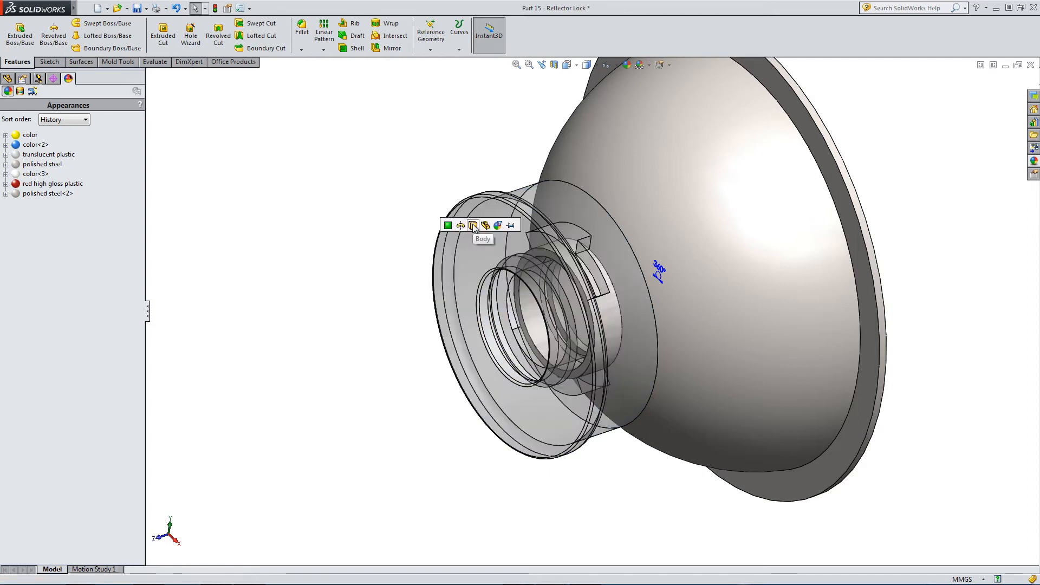
{"action": "left_click", "coordinate": [473, 227]}
Start a sketch on the reflector's ring-shaped rear end face, selecting the face through the translucent bulb holder
{"action": "middle_click_drag", "start_coordinate": [389, 324], "coordinate": [538, 350]}
{"action": "scroll", "coordinate": [550, 304], "scroll_direction": "down", "scroll_amount": 5}
{"action": "mouse_move", "coordinate": [447, 317]}
{"action": "middle_mouse_down"}
{"action": "mouse_move", "coordinate": [457, 376]}
{"action": "mouse_move", "coordinate": [480, 372]}
{"action": "mouse_move", "coordinate": [434, 304]}
{"action": "mouse_move", "coordinate": [465, 310]}
{"action": "middle_mouse_up"}
{"action": "scroll", "coordinate": [465, 310], "scroll_direction": "up", "scroll_amount": 10}
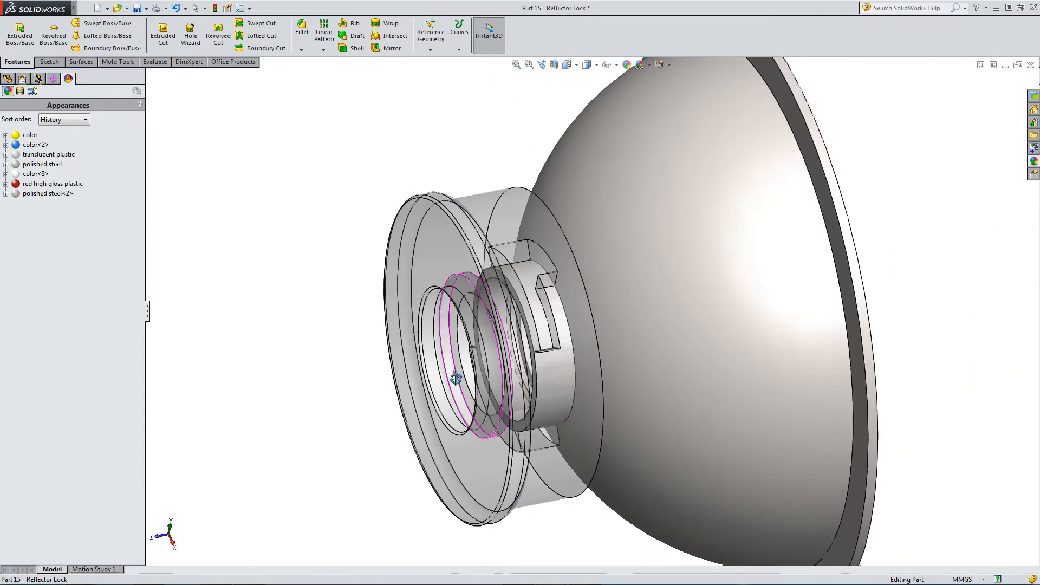
{"action": "scroll", "coordinate": [490, 360], "scroll_direction": "down", "scroll_amount": 6}
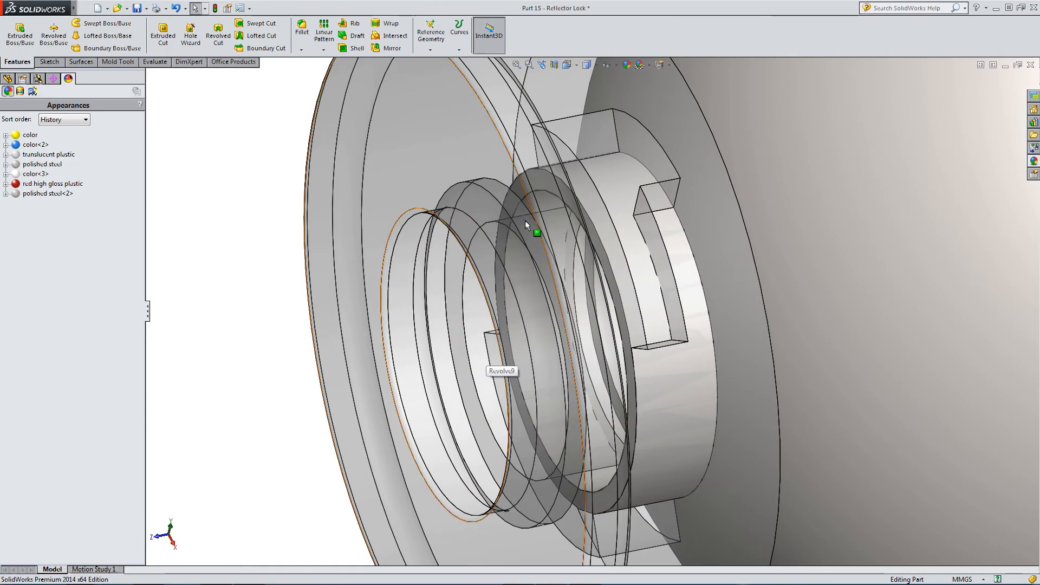
{"action": "right_click", "coordinate": [544, 183]}
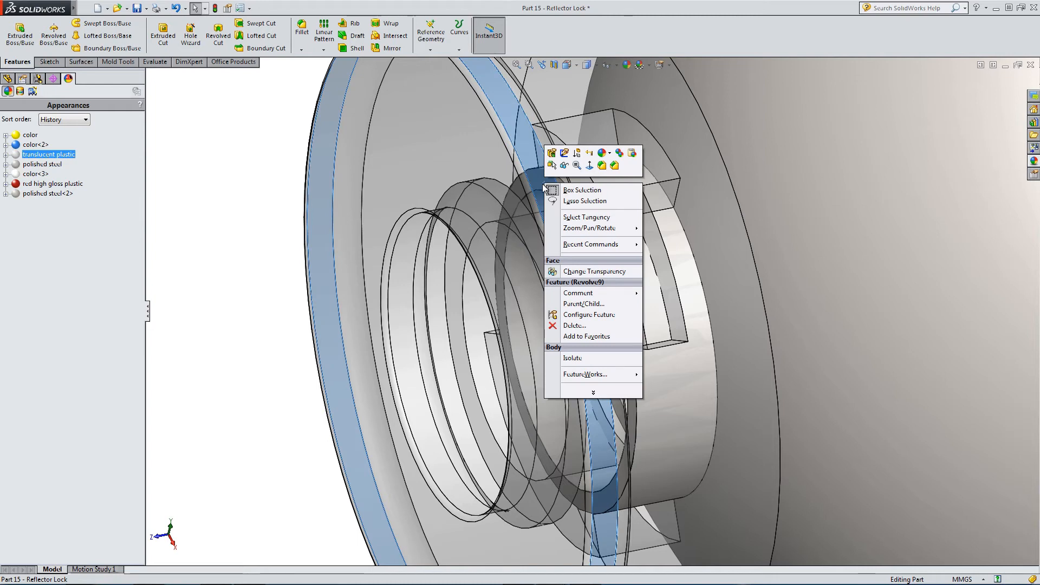
{"action": "left_click", "coordinate": [552, 166]}
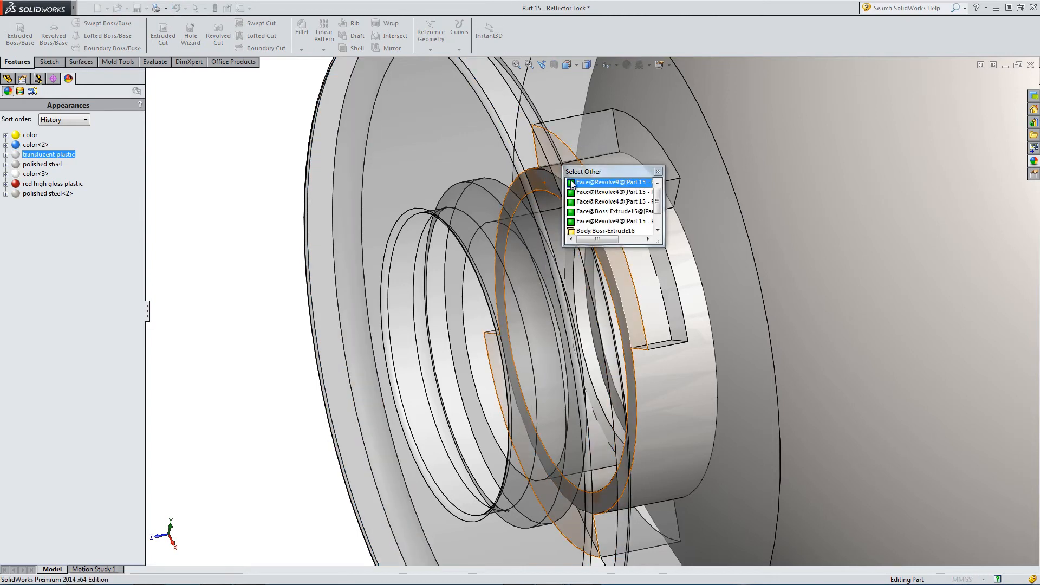
{"action": "left_click", "coordinate": [595, 192]}
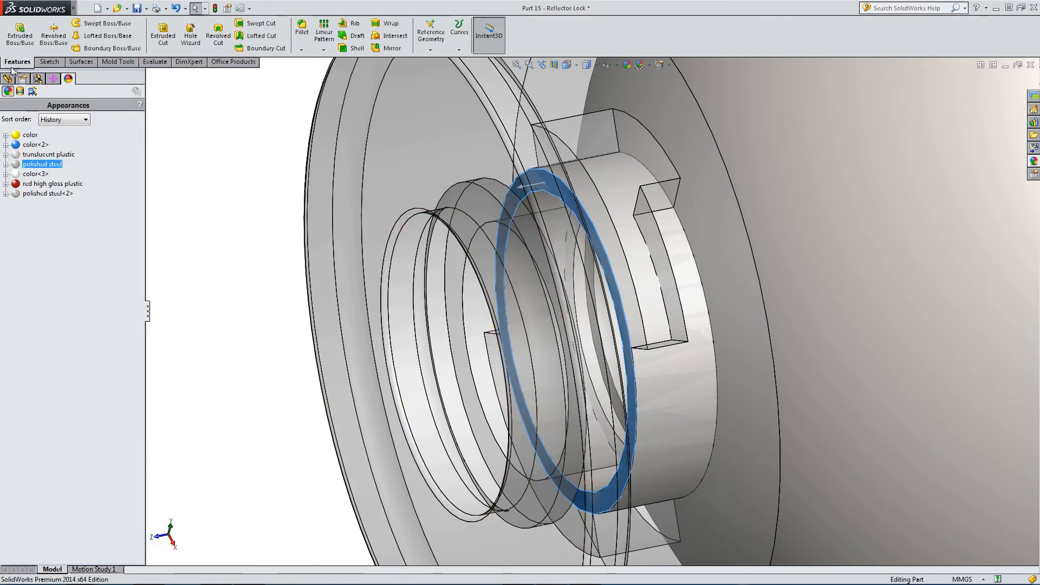
{"action": "left_click", "coordinate": [49, 61]}
{"action": "left_click", "coordinate": [15, 29]}
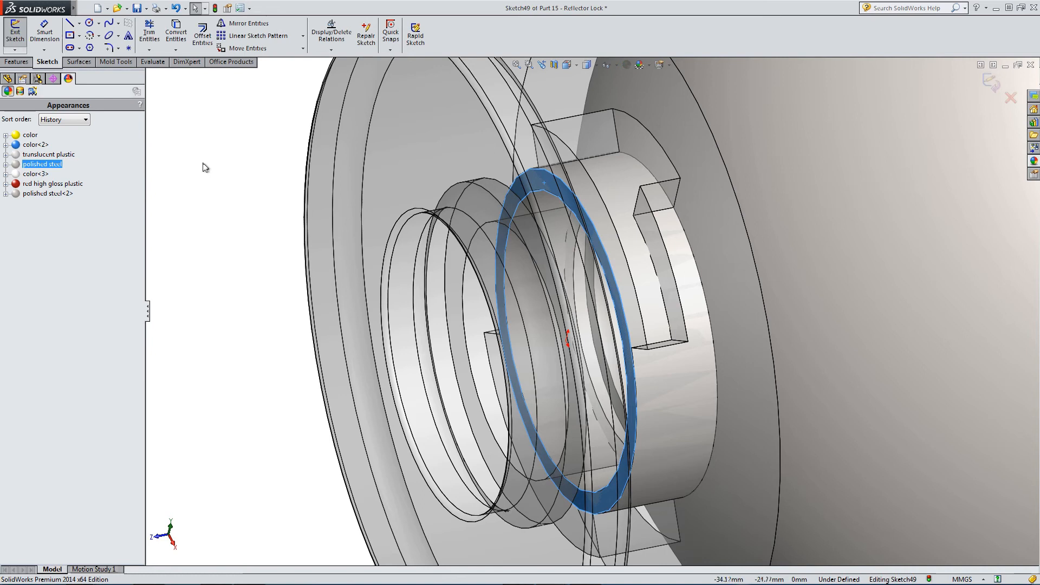
{"action": "left_click", "coordinate": [207, 165]}
Convert all entities of Template Sketch 4 into the sketch on the reflector's rear end face
{"action": "left_click", "coordinate": [8, 79]}
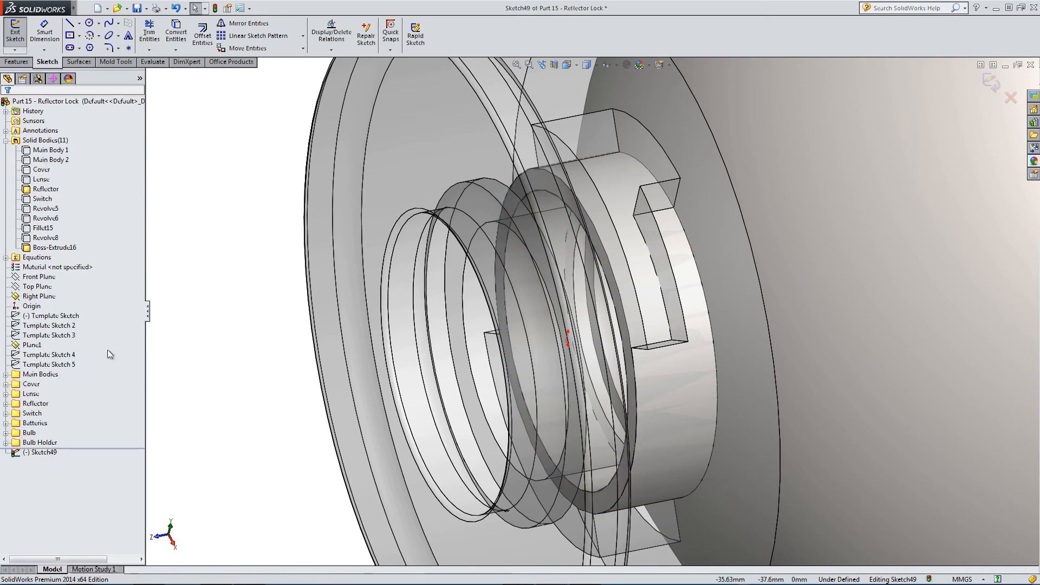
{"action": "left_click", "coordinate": [60, 355]}
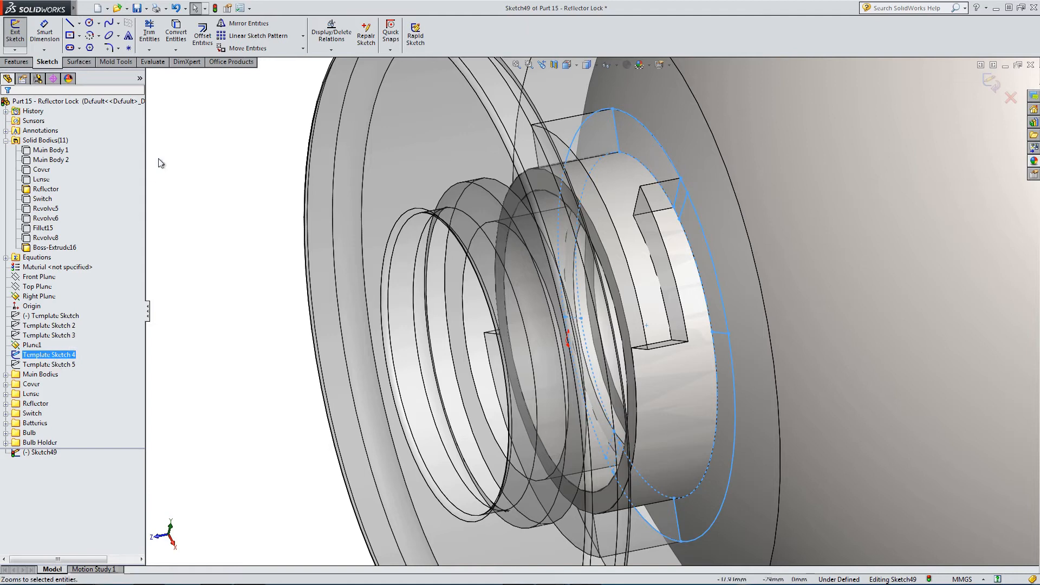
{"action": "left_click", "coordinate": [175, 31]}
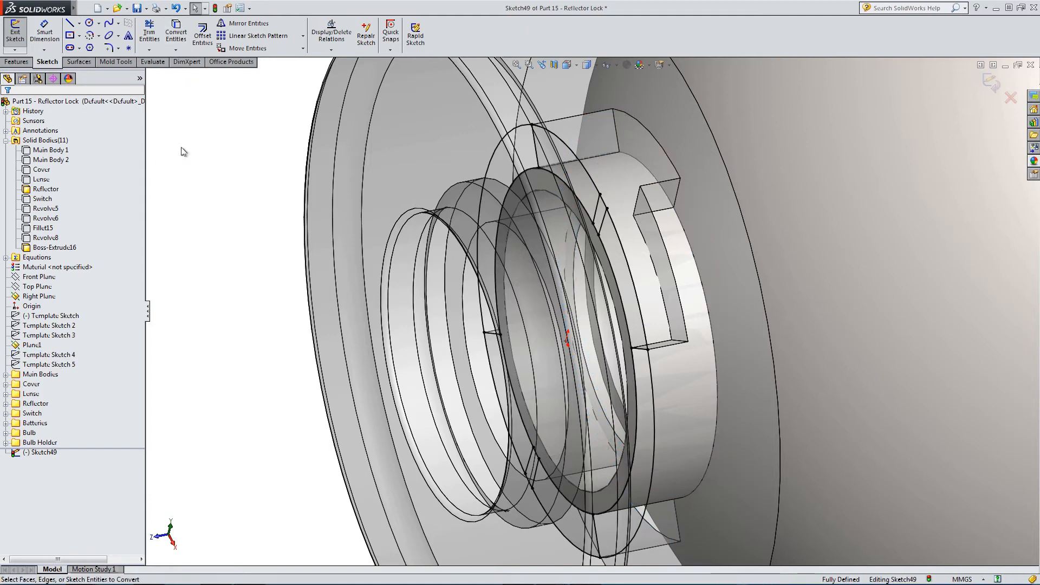
Start a boss extrusion from the converted sketch and pick the arc-shaped region in line with the bulb holder's slot as its contour
{"action": "scroll", "coordinate": [554, 294], "scroll_direction": "up", "scroll_amount": 4}
{"action": "mouse_move", "coordinate": [569, 264]}
{"action": "middle_mouse_down"}
{"action": "mouse_move", "coordinate": [527, 255]}
{"action": "mouse_move", "coordinate": [498, 266]}
{"action": "mouse_move", "coordinate": [522, 276]}
{"action": "middle_mouse_up"}
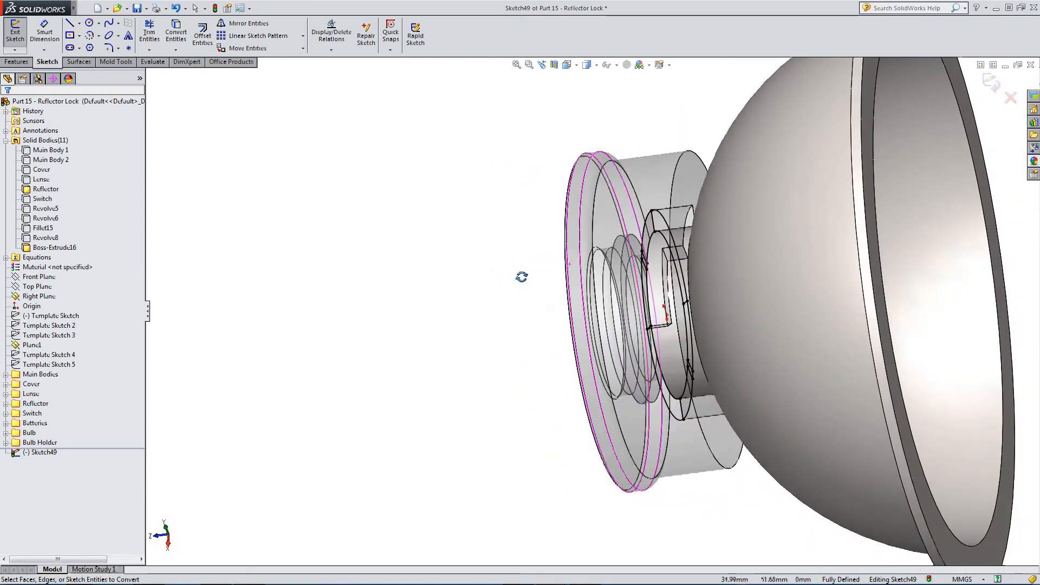
{"action": "scroll", "coordinate": [696, 308], "scroll_direction": "down", "scroll_amount": 3}
{"action": "mouse_move", "coordinate": [707, 290]}
{"action": "middle_mouse_down"}
{"action": "mouse_move", "coordinate": [684, 286]}
{"action": "mouse_move", "coordinate": [639, 311]}
{"action": "mouse_move", "coordinate": [738, 281]}
{"action": "mouse_move", "coordinate": [733, 294]}
{"action": "middle_mouse_up"}
{"action": "scroll", "coordinate": [644, 317], "scroll_direction": "down", "scroll_amount": 3}
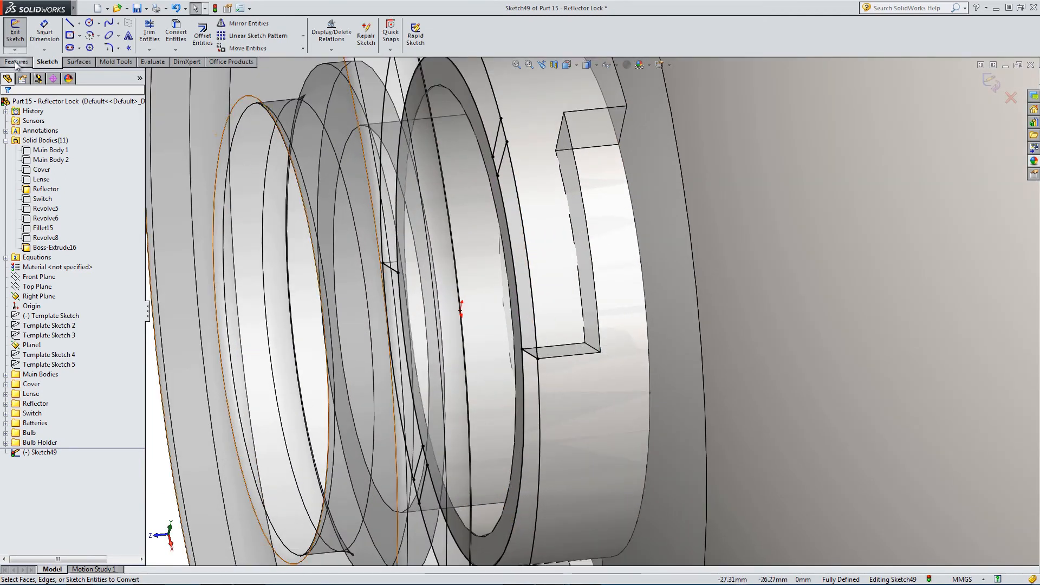
{"action": "left_click", "coordinate": [16, 61]}
{"action": "left_click", "coordinate": [28, 33]}
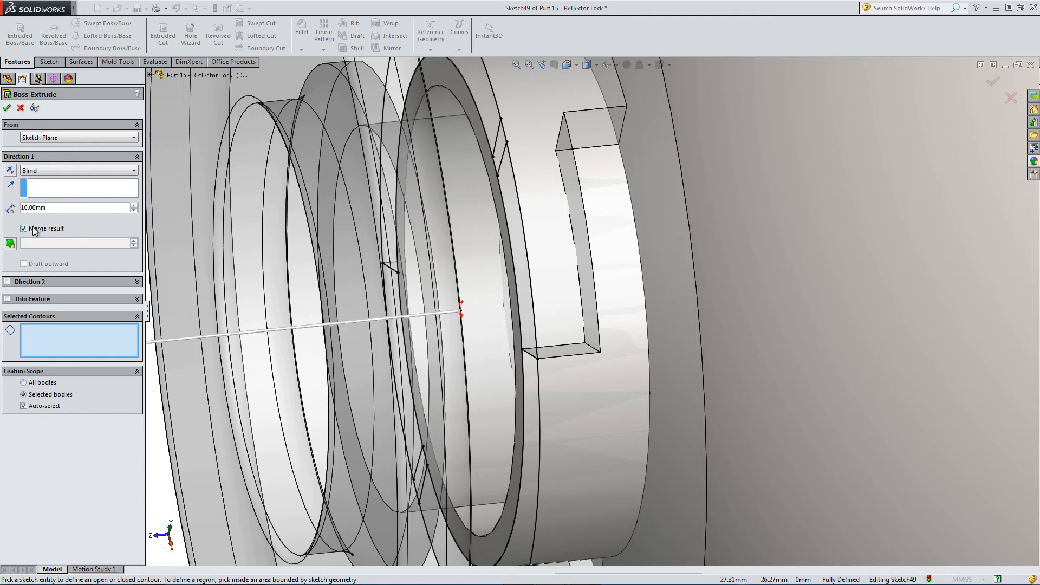
{"action": "left_click", "coordinate": [517, 238]}
Add the matching arc-shaped region on the opposite side of the ring to the extrusion's contours
{"action": "scroll", "coordinate": [460, 292], "scroll_direction": "up", "scroll_amount": 2}
{"action": "middle_click_drag", "start_coordinate": [432, 296], "coordinate": [436, 324]}
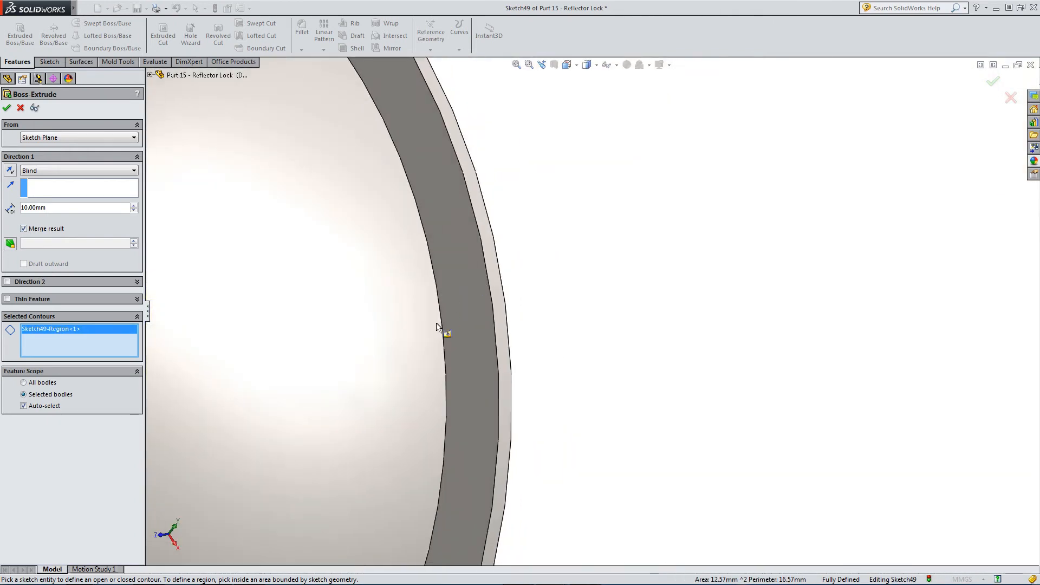
{"action": "scroll", "coordinate": [437, 323], "scroll_direction": "up", "scroll_amount": 7}
{"action": "scroll", "coordinate": [311, 371], "scroll_direction": "down", "scroll_amount": 2}
{"action": "scroll", "coordinate": [310, 374], "scroll_direction": "down", "scroll_amount": 4}
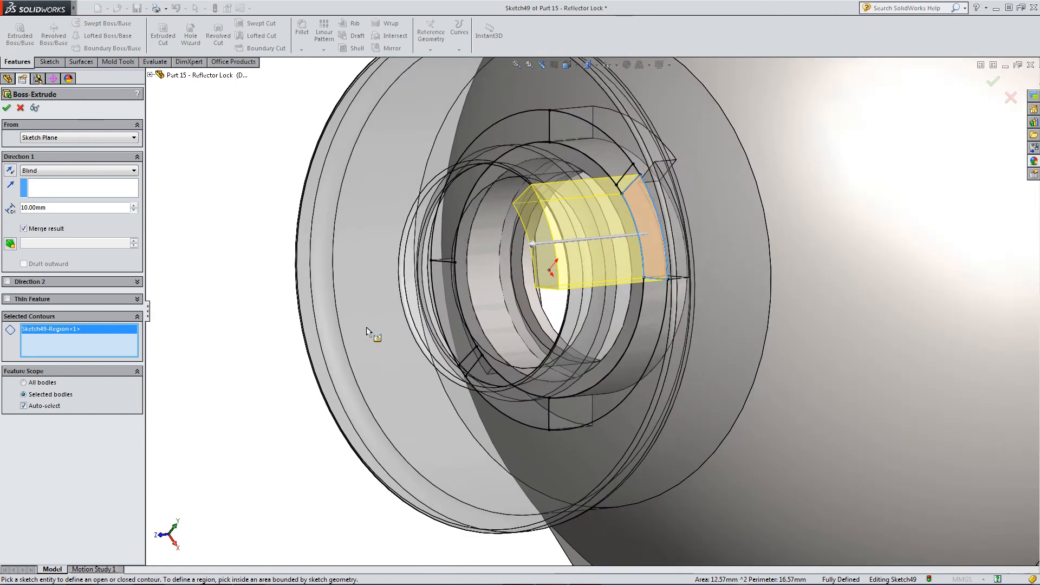
{"action": "left_click", "coordinate": [450, 320]}
Turn off automatic body selection for the extrusion, set its end condition to Up To Surface and reverse its direction
{"action": "scroll", "coordinate": [376, 310], "scroll_direction": "up", "scroll_amount": 2}
{"action": "scroll", "coordinate": [376, 311], "scroll_direction": "up", "scroll_amount": 1}
{"action": "middle_click_drag", "start_coordinate": [375, 310], "coordinate": [450, 285]}
{"action": "scroll", "coordinate": [276, 306], "scroll_direction": "up", "scroll_amount": 5}
{"action": "scroll", "coordinate": [325, 303], "scroll_direction": "down", "scroll_amount": 3}
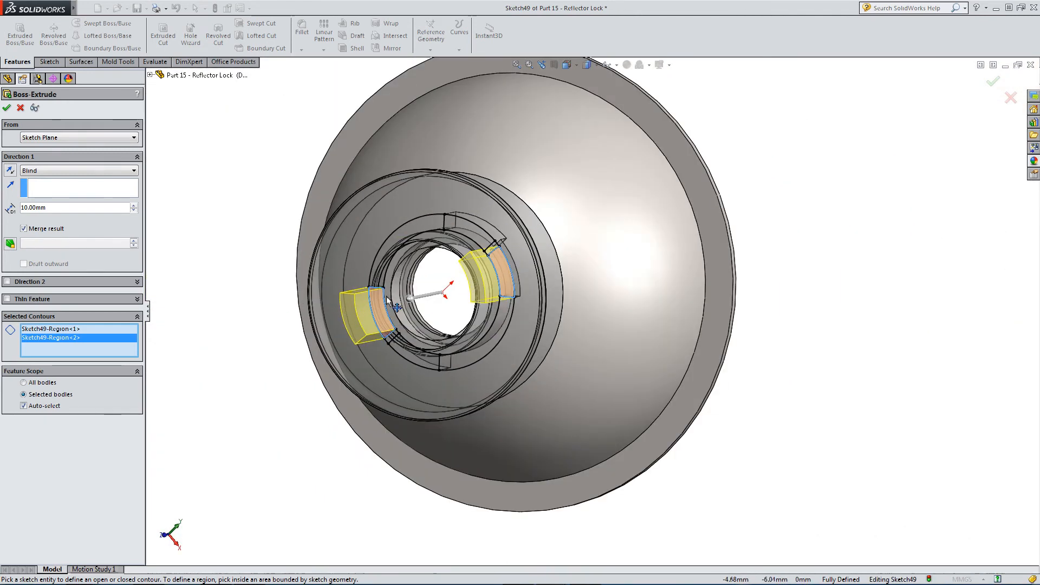
{"action": "scroll", "coordinate": [388, 299], "scroll_direction": "down", "scroll_amount": 4}
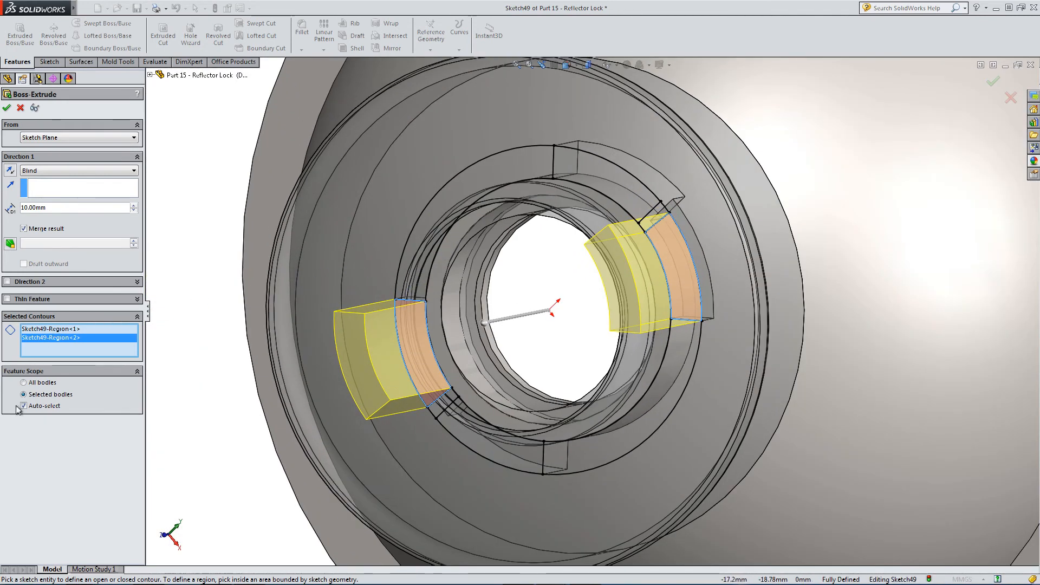
{"action": "left_click", "coordinate": [23, 406]}
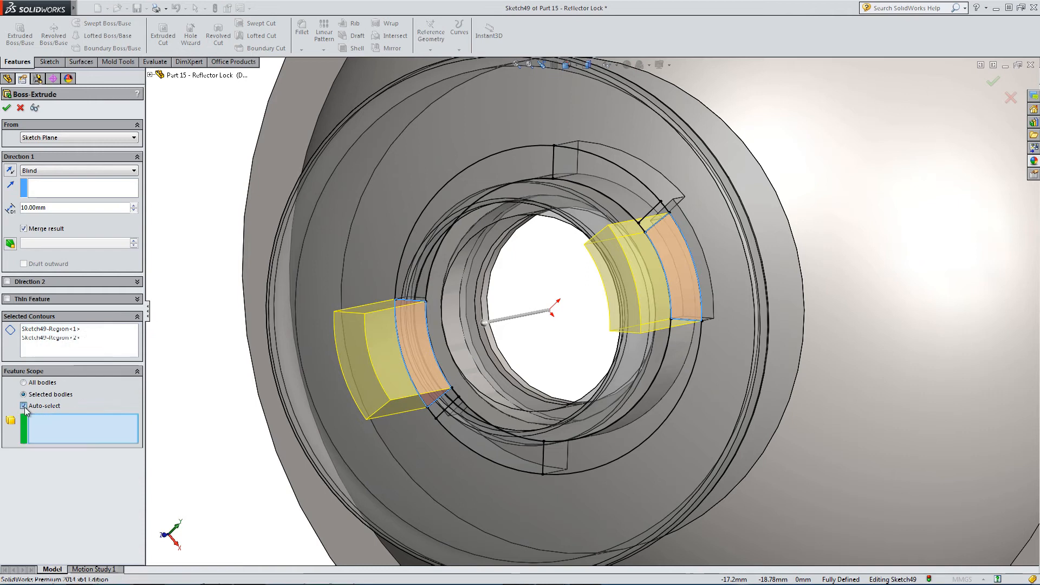
{"action": "left_click", "coordinate": [45, 173]}
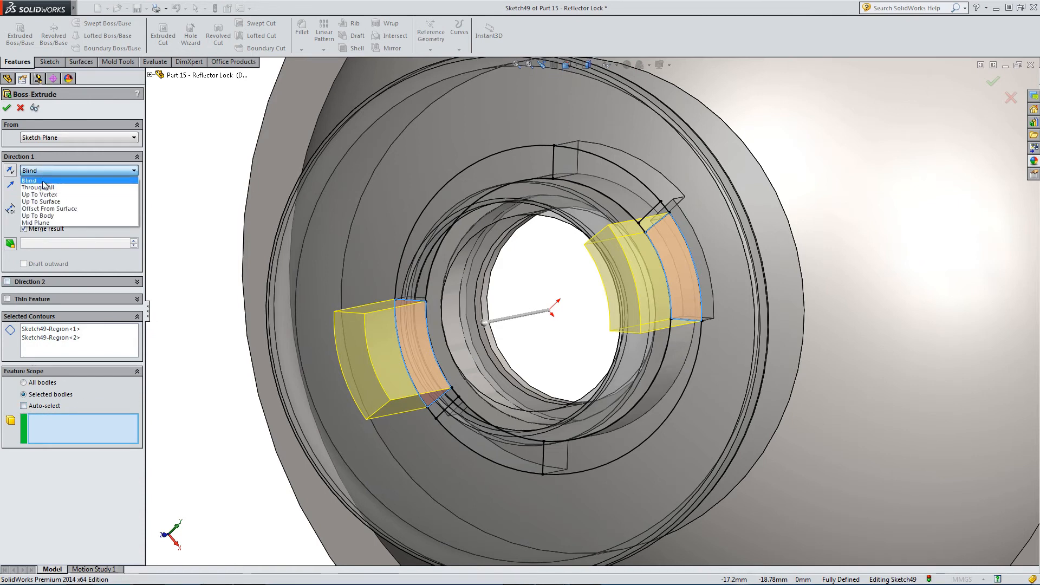
{"action": "left_click", "coordinate": [41, 202]}
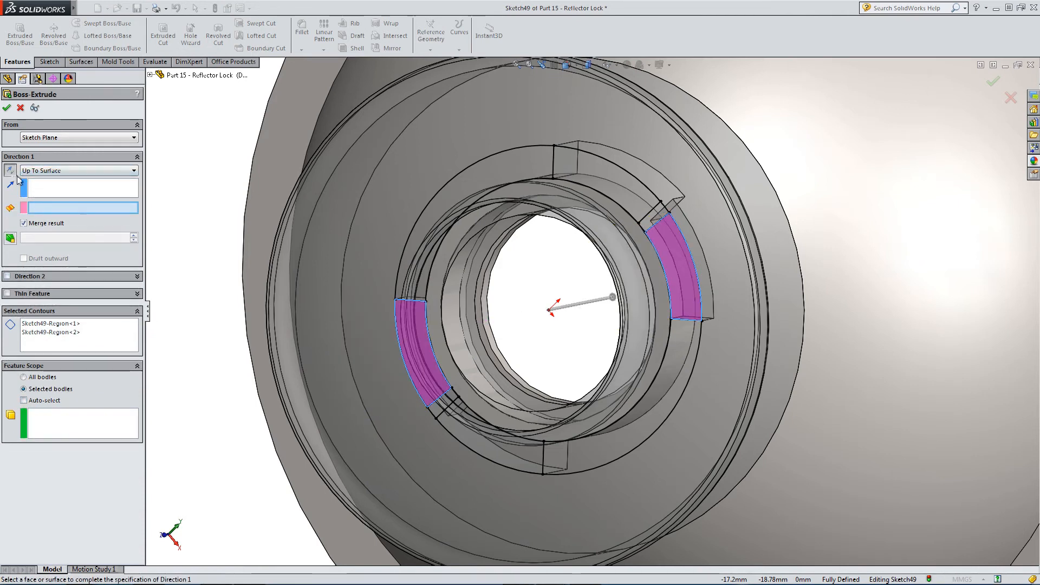
Choose the hidden end face of the bulb holder's slot as the surface the extrusion ends at
{"action": "middle_click_drag", "start_coordinate": [645, 268], "coordinate": [603, 291]}
{"action": "scroll", "coordinate": [742, 219], "scroll_direction": "down", "scroll_amount": 3}
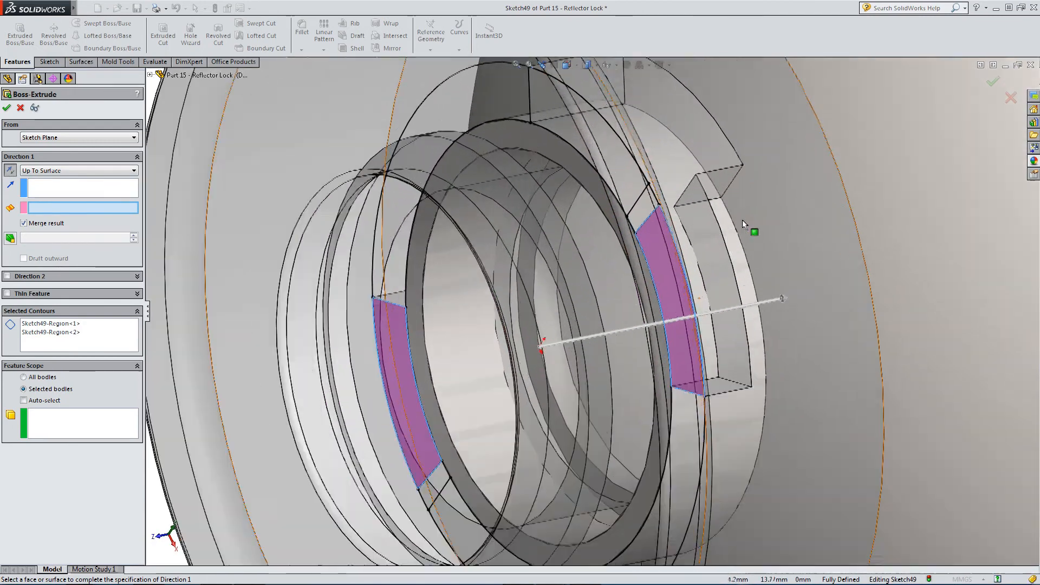
{"action": "scroll", "coordinate": [742, 219], "scroll_direction": "down", "scroll_amount": 2}
{"action": "right_click", "coordinate": [654, 187]}
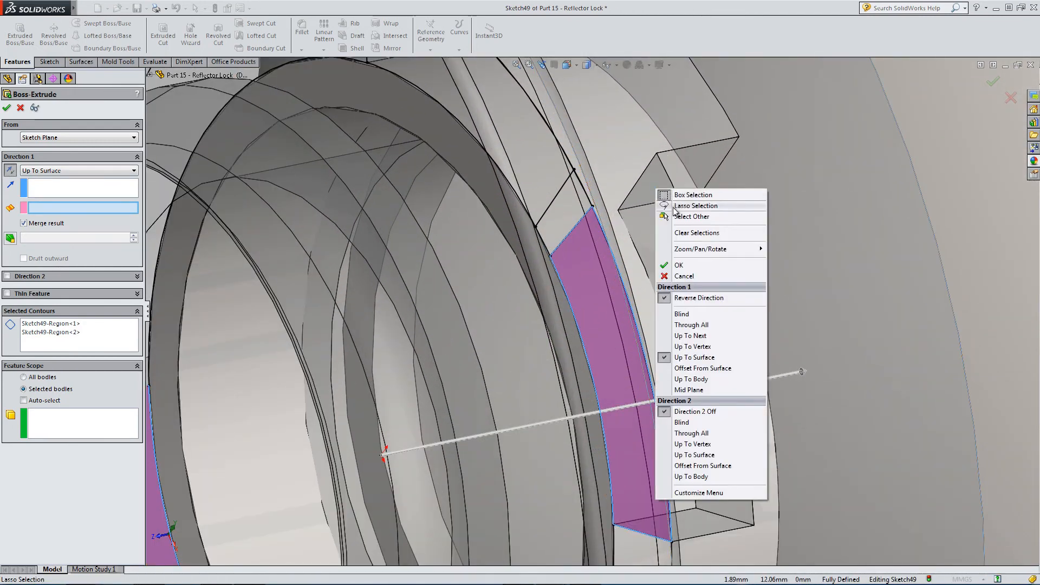
{"action": "left_click", "coordinate": [691, 217]}
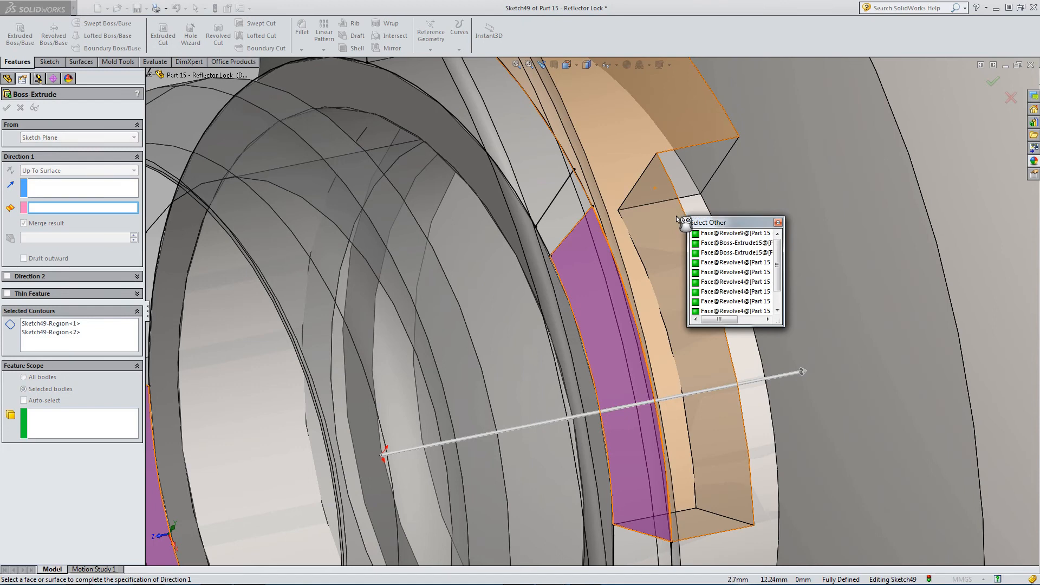
{"action": "left_click", "coordinate": [701, 247]}
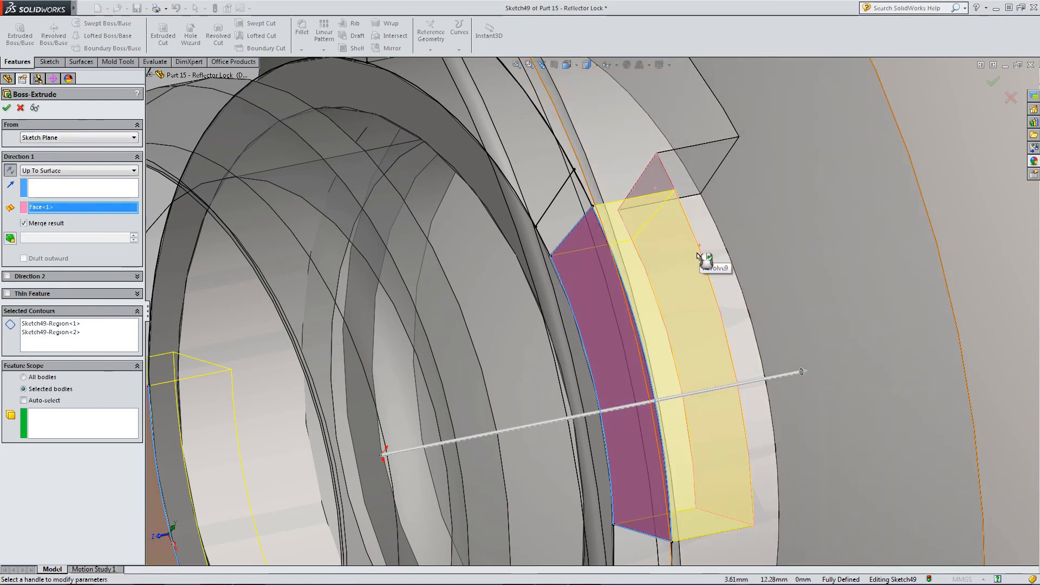
Limit the extrusion's merge scope to the Reflector body and finish the two lock tabs
{"action": "scroll", "coordinate": [699, 260], "scroll_direction": "up", "scroll_amount": 3}
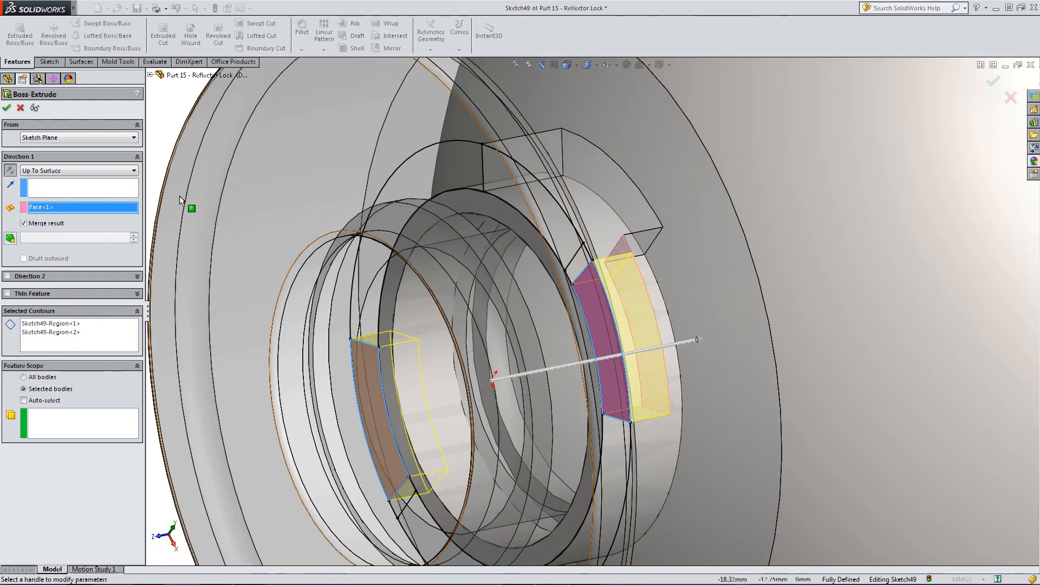
{"action": "left_click", "coordinate": [37, 422]}
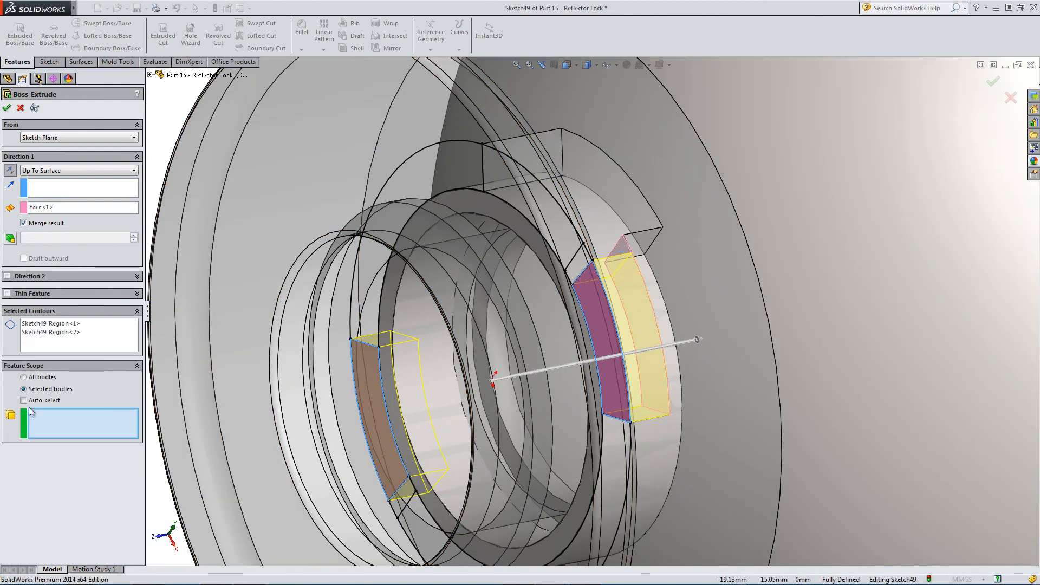
{"action": "scroll", "coordinate": [792, 307], "scroll_direction": "up", "scroll_amount": 2}
{"action": "left_click", "coordinate": [791, 307]}
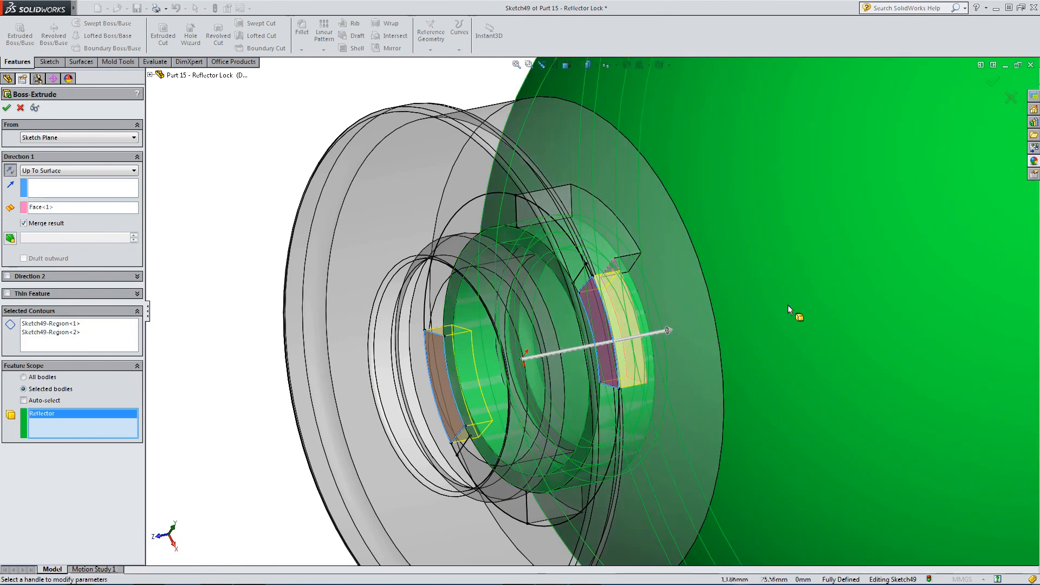
{"action": "middle_click_drag", "start_coordinate": [767, 303], "coordinate": [665, 323]}
{"action": "scroll", "coordinate": [465, 340], "scroll_direction": "down", "scroll_amount": 2}
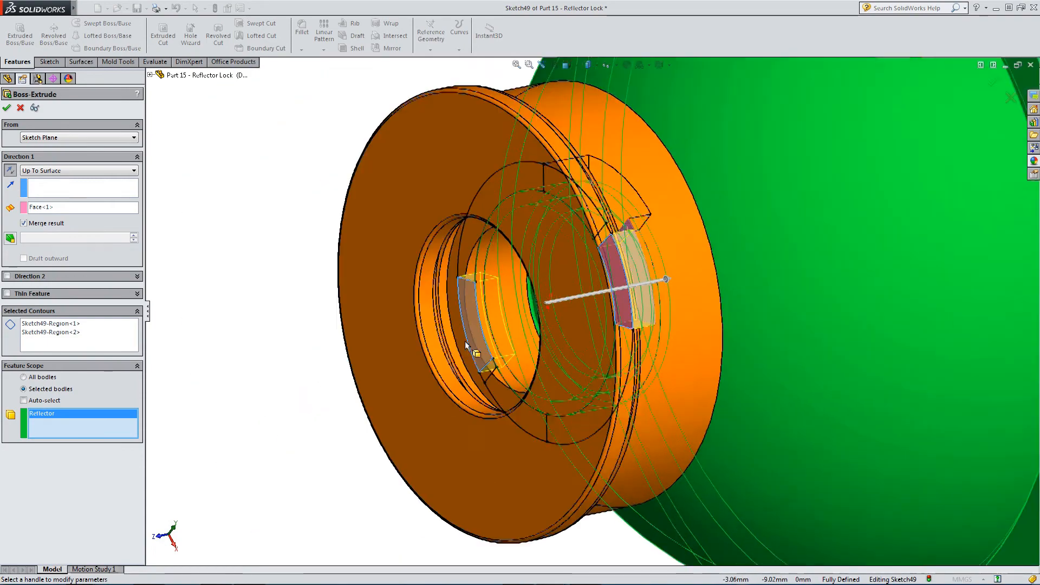
{"action": "mouse_move", "coordinate": [411, 321]}
{"action": "middle_mouse_down"}
{"action": "mouse_move", "coordinate": [596, 301]}
{"action": "mouse_move", "coordinate": [536, 305]}
{"action": "middle_mouse_up"}
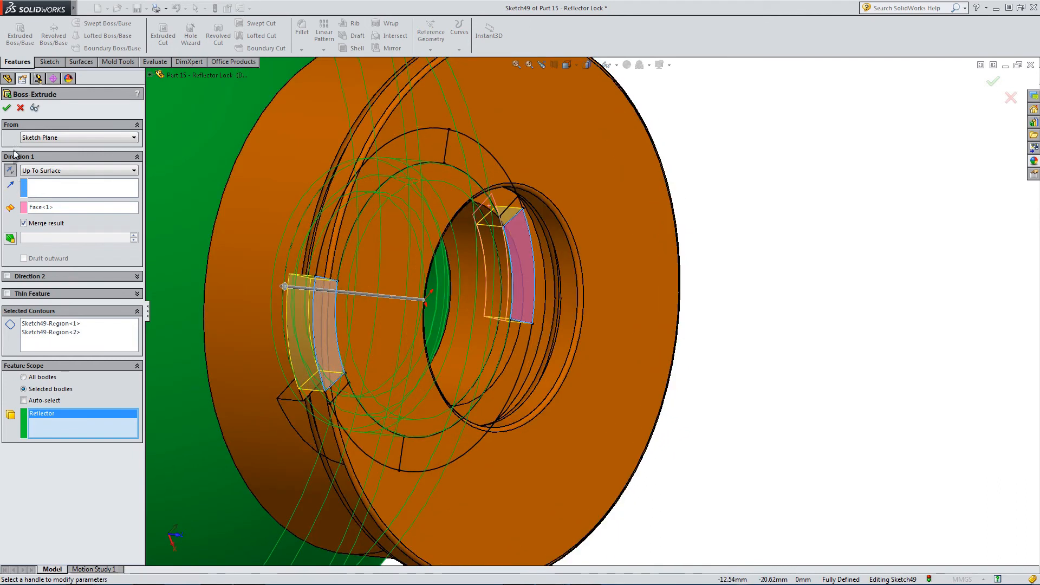
{"action": "left_click", "coordinate": [7, 109]}
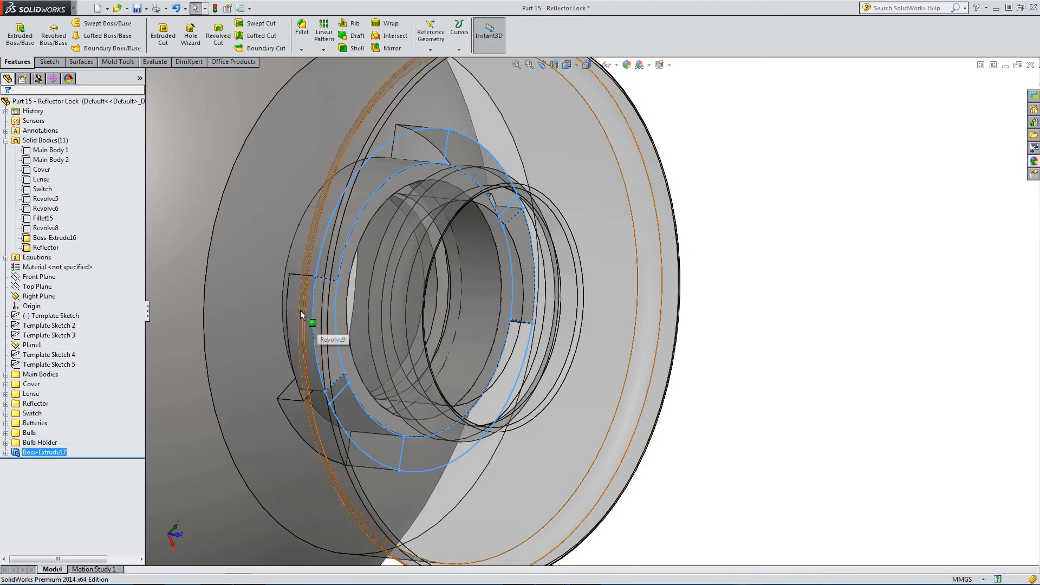
{"action": "middle_click_drag", "start_coordinate": [301, 311], "coordinate": [173, 388]}
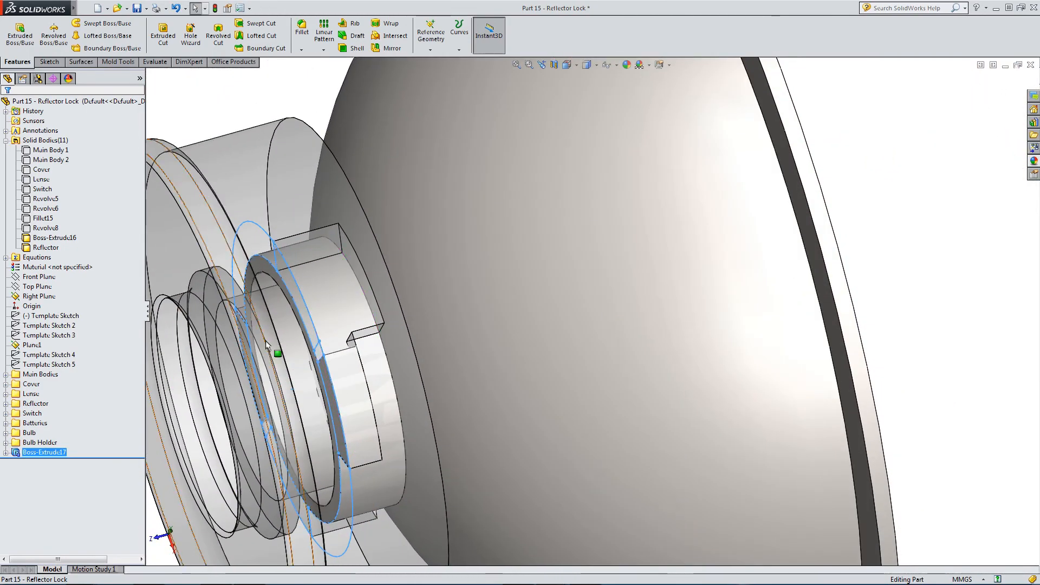
{"action": "scroll", "coordinate": [206, 339], "scroll_direction": "down", "scroll_amount": 2}
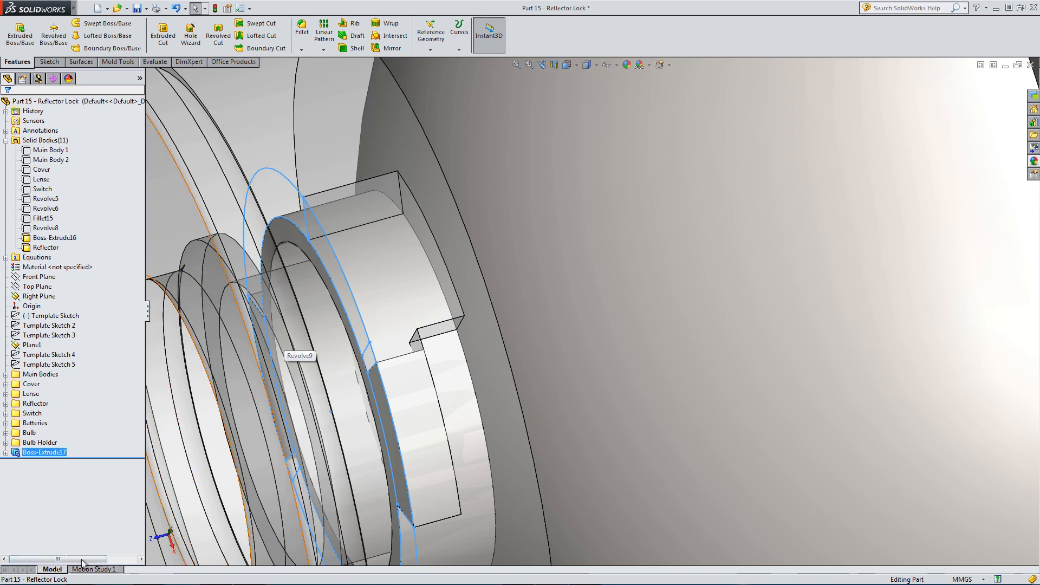
{"action": "left_click", "coordinate": [35, 443], "text": "ctrl"}
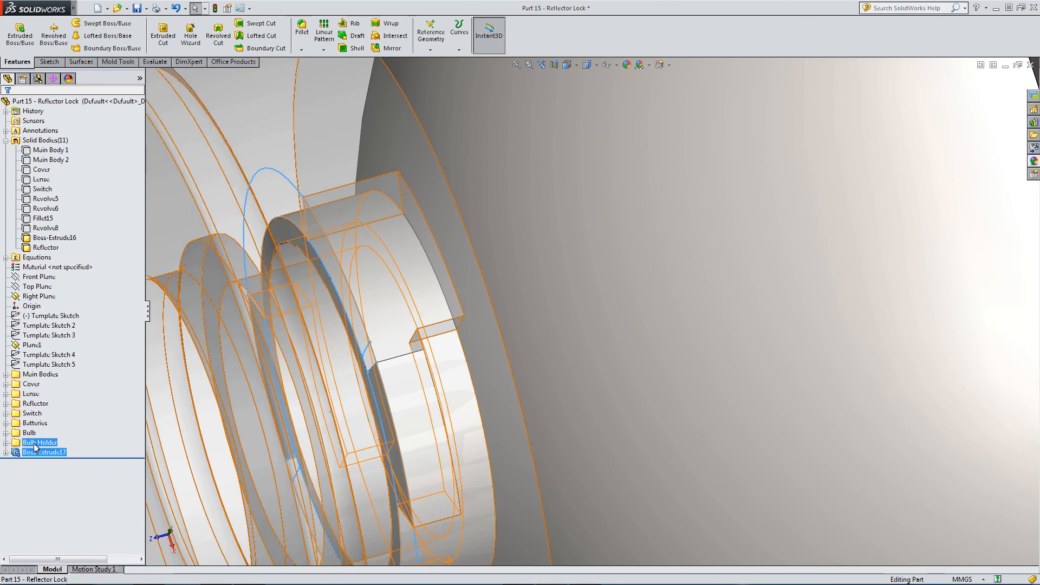
{"action": "scroll", "coordinate": [172, 484], "scroll_direction": "up", "scroll_amount": 6}
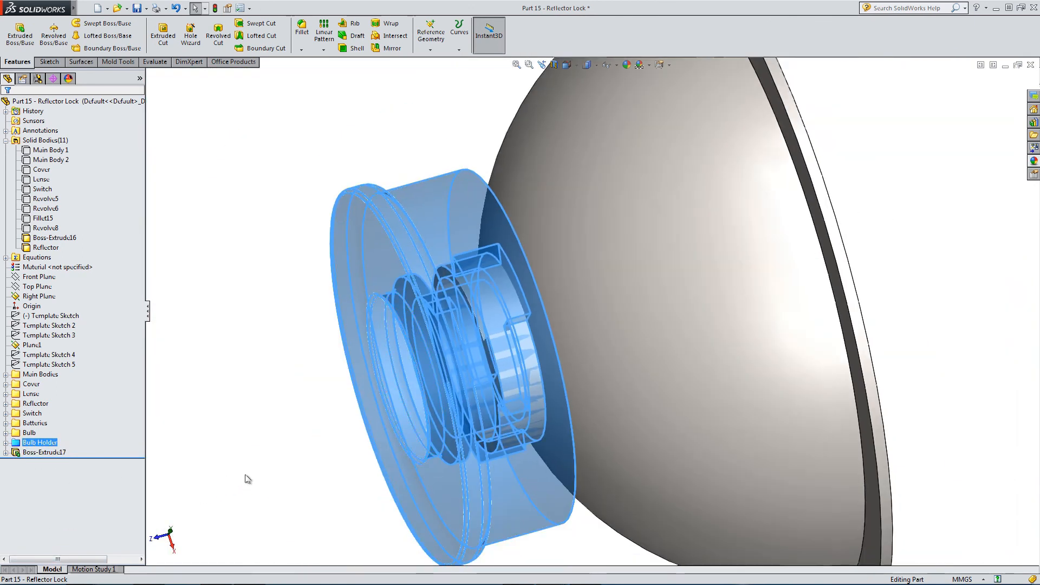
{"action": "left_click", "coordinate": [278, 415]}
Put the lock tab extrusion into a new feature folder named "Reflector Lock"
{"action": "left_click", "coordinate": [30, 453]}
{"action": "right_click", "coordinate": [34, 453]}
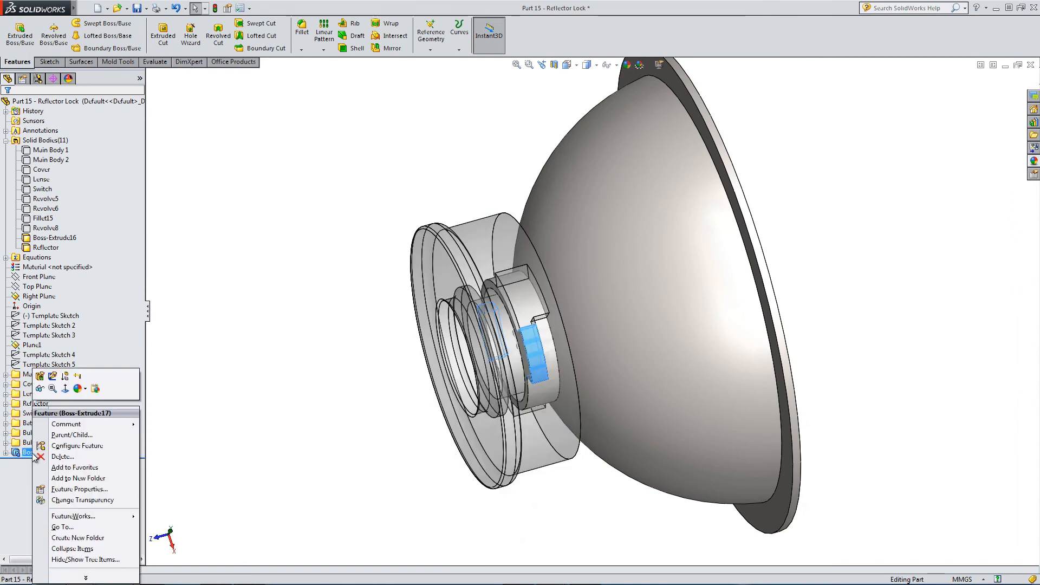
{"action": "left_click", "coordinate": [71, 478]}
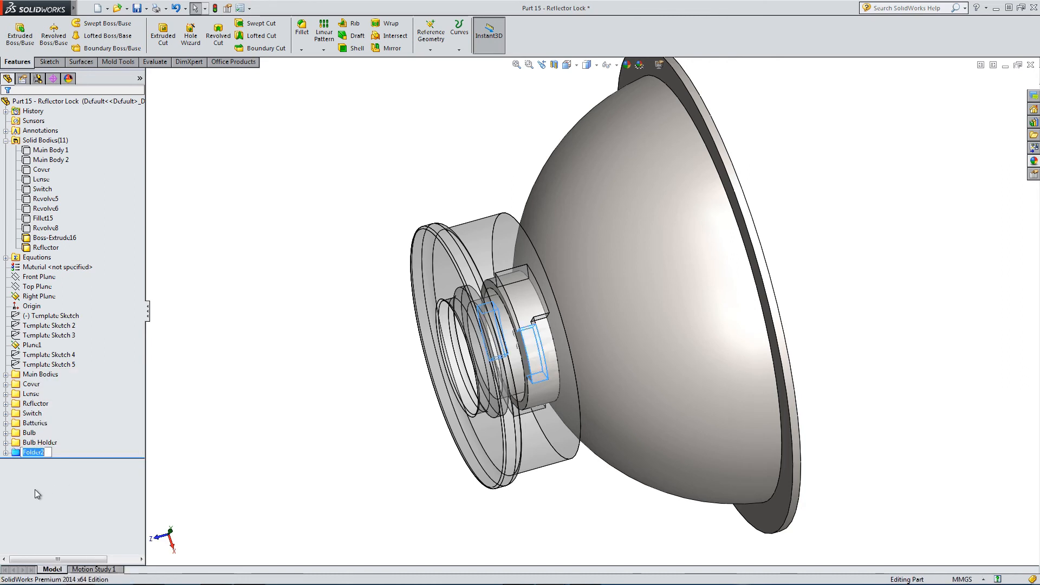
{"action": "type", "text": "Reflector"}
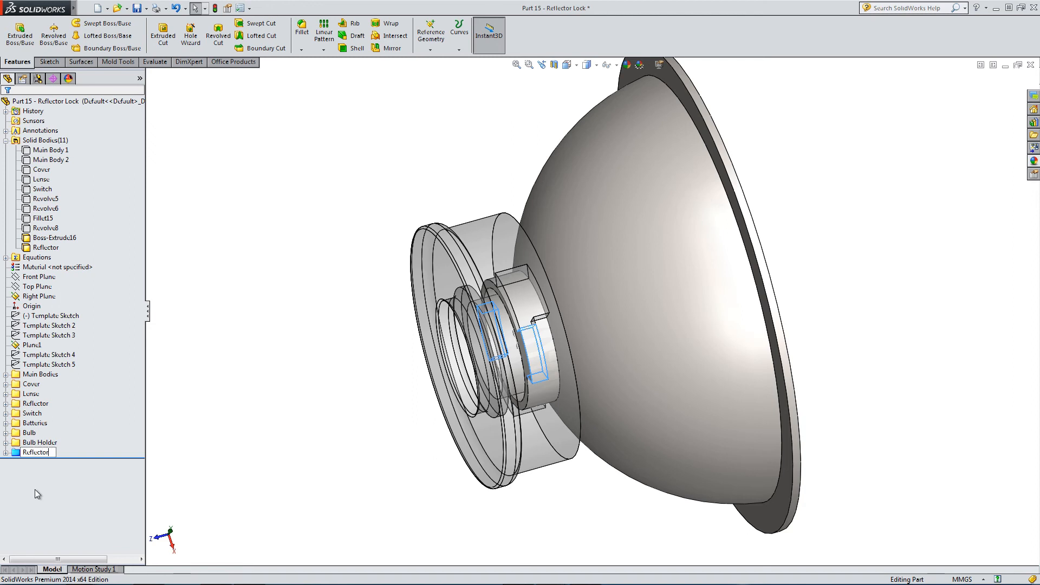
{"action": "type", "text": " Lock"}
{"action": "left_click", "coordinate": [238, 464]}
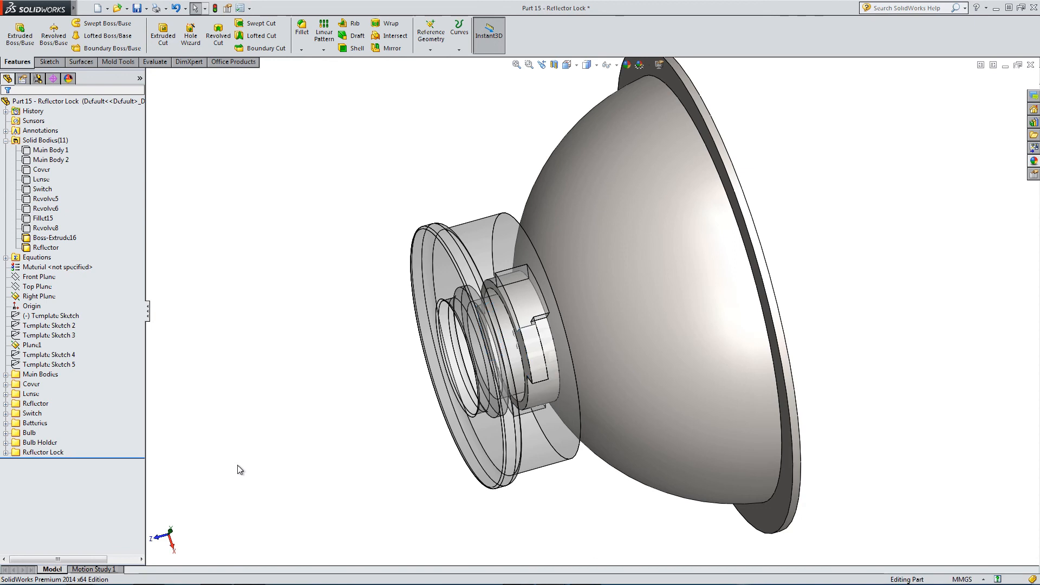
Apply the existing white color<3> appearance to the whole bulb holder body in place of the translucent plastic
{"action": "middle_click_drag", "start_coordinate": [282, 381], "coordinate": [291, 364]}
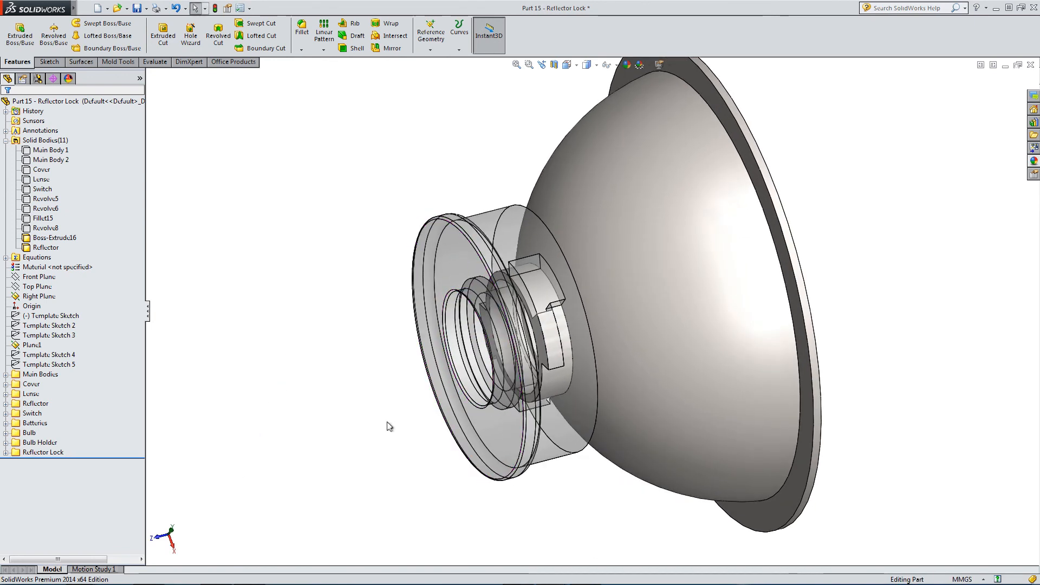
{"action": "left_click", "coordinate": [483, 218]}
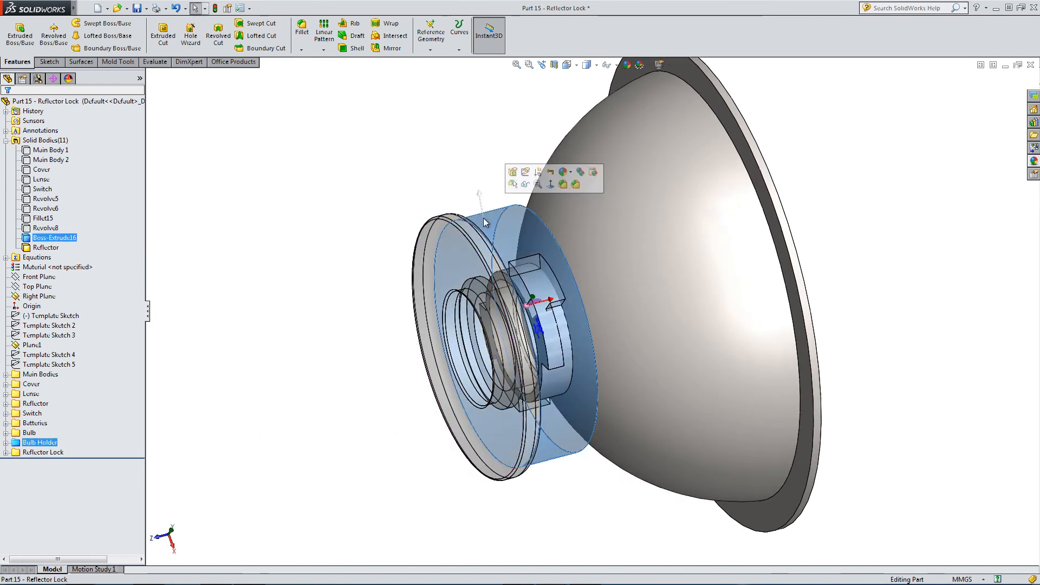
{"action": "left_click", "coordinate": [68, 79]}
{"action": "left_click", "coordinate": [250, 215]}
{"action": "left_click", "coordinate": [18, 183]}
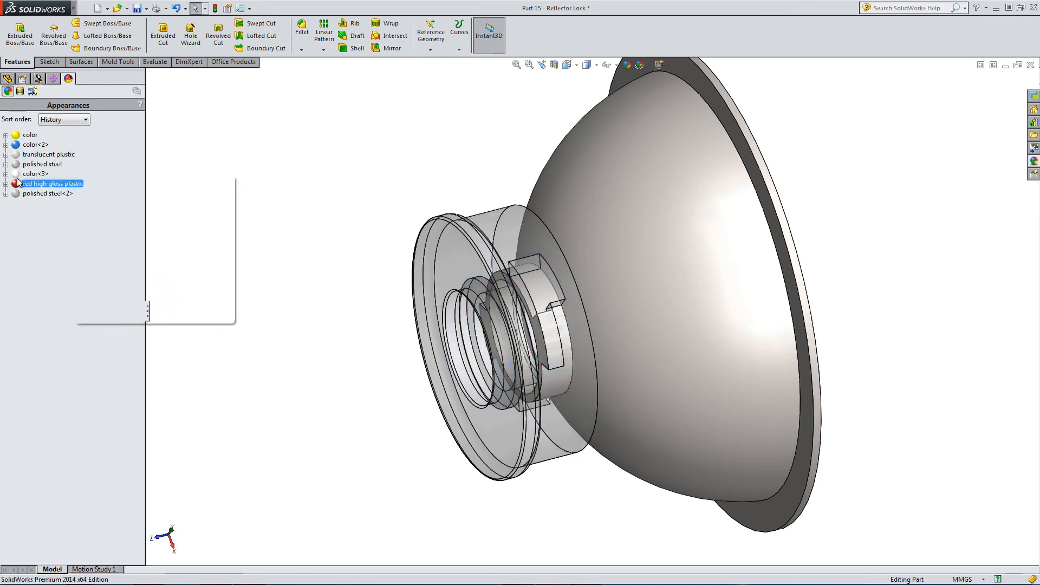
{"action": "left_click", "coordinate": [27, 173]}
{"action": "left_click_drag", "start_coordinate": [27, 173], "coordinate": [485, 221]}
{"action": "left_click", "coordinate": [481, 224]}
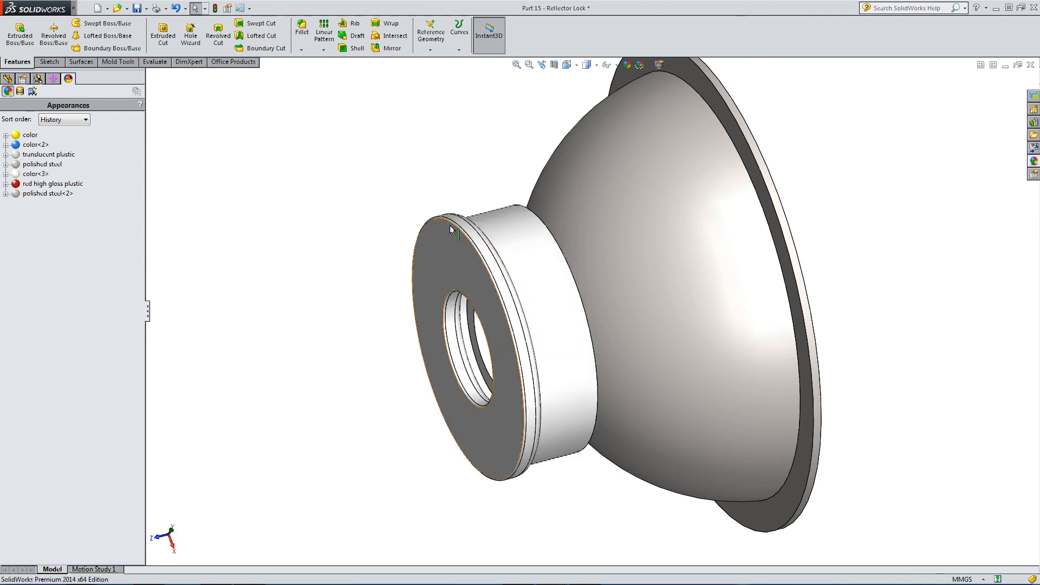
{"action": "left_click", "coordinate": [7, 78]}
{"action": "scroll", "coordinate": [440, 376], "scroll_direction": "up", "scroll_amount": 5}
{"action": "middle_click_drag", "start_coordinate": [465, 376], "coordinate": [455, 378]}
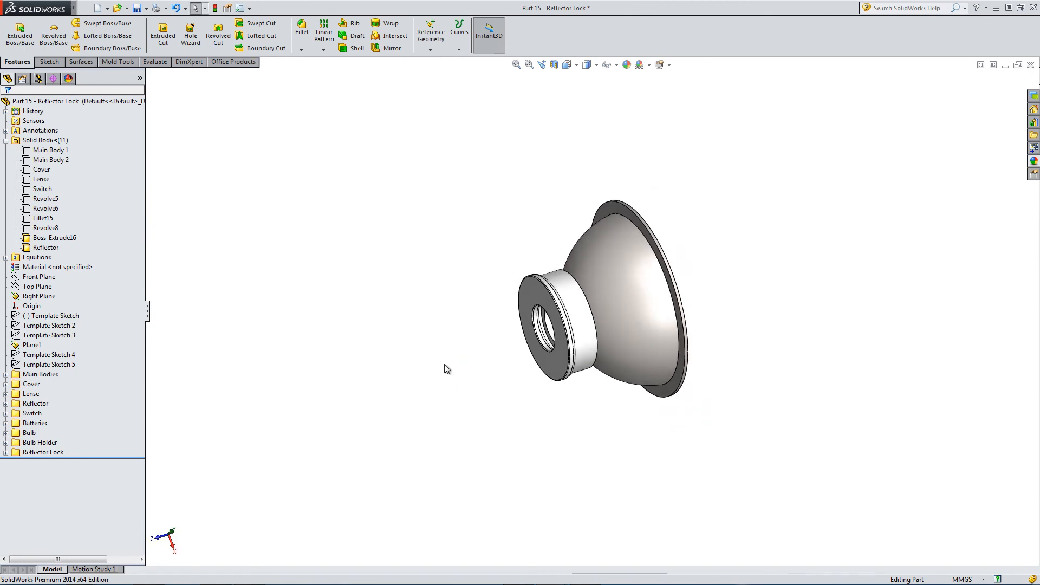